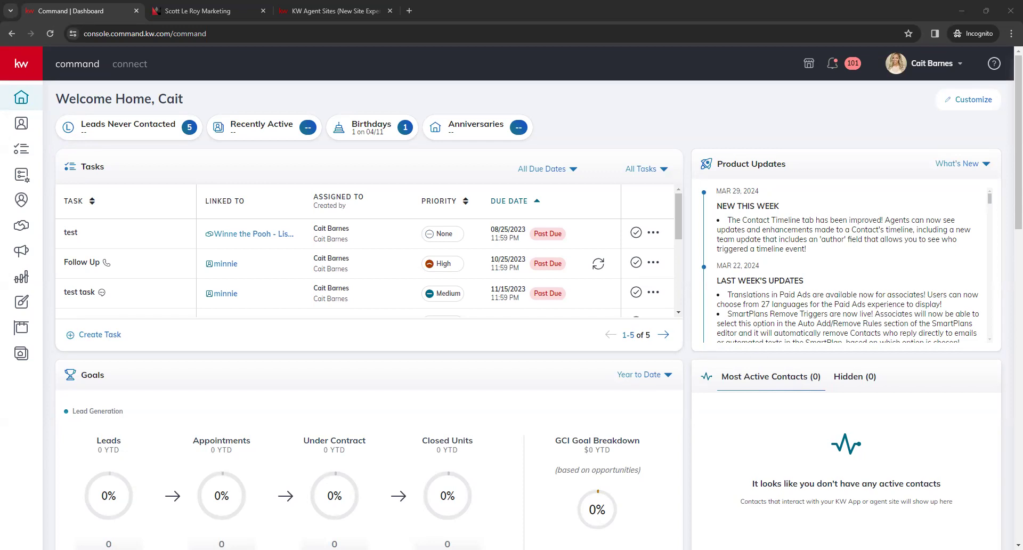
On the Scott Le Roy Marketing homepage, scroll down and reveal the Agent Resources dropdown
left_click(207, 10)
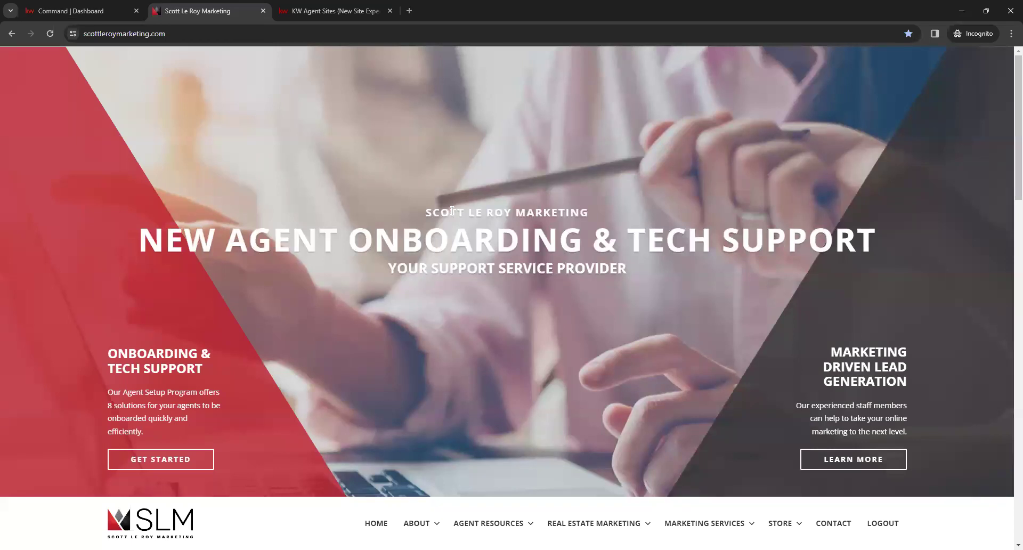
scroll(447, 210, "down", 3)
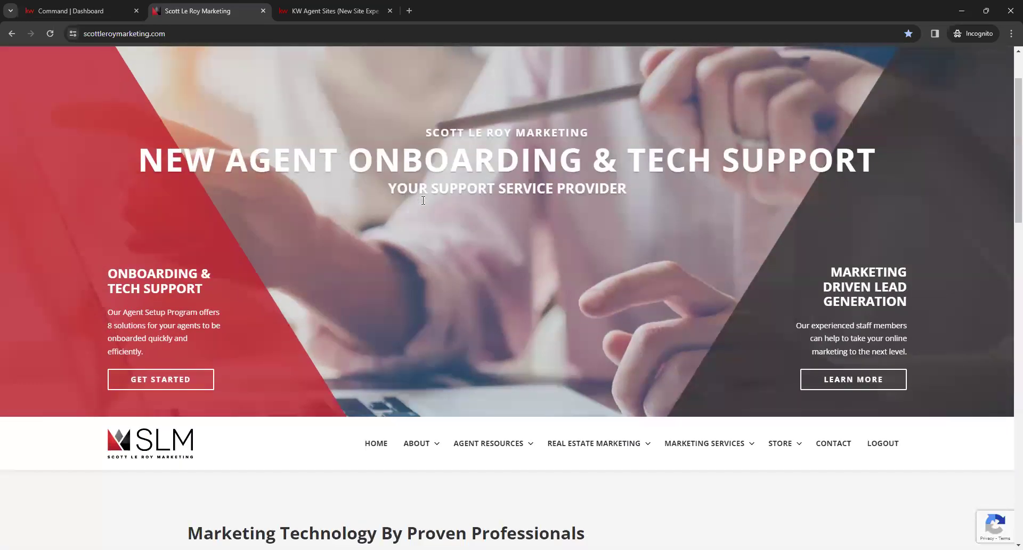
scroll(420, 206, "down", 2)
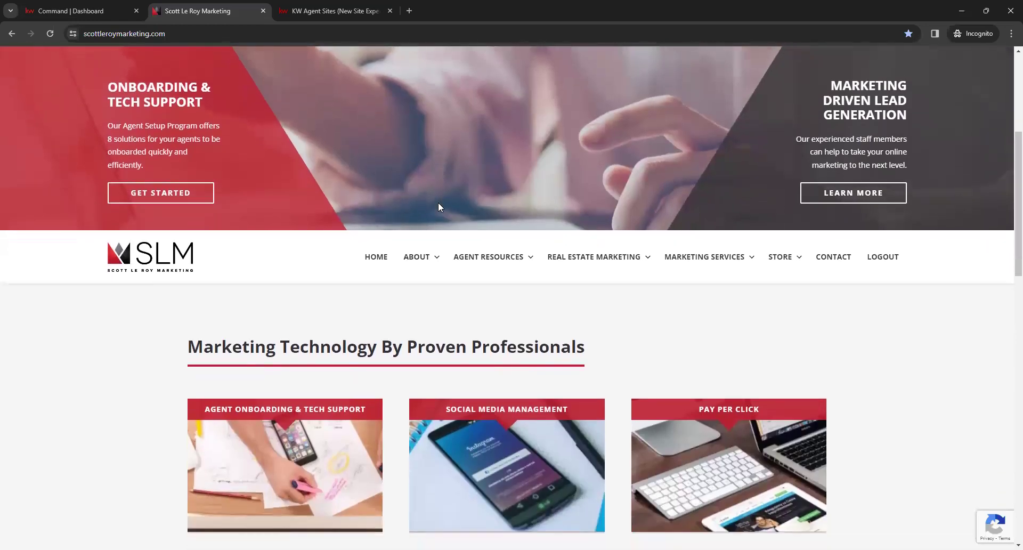
mouse_move(483, 260)
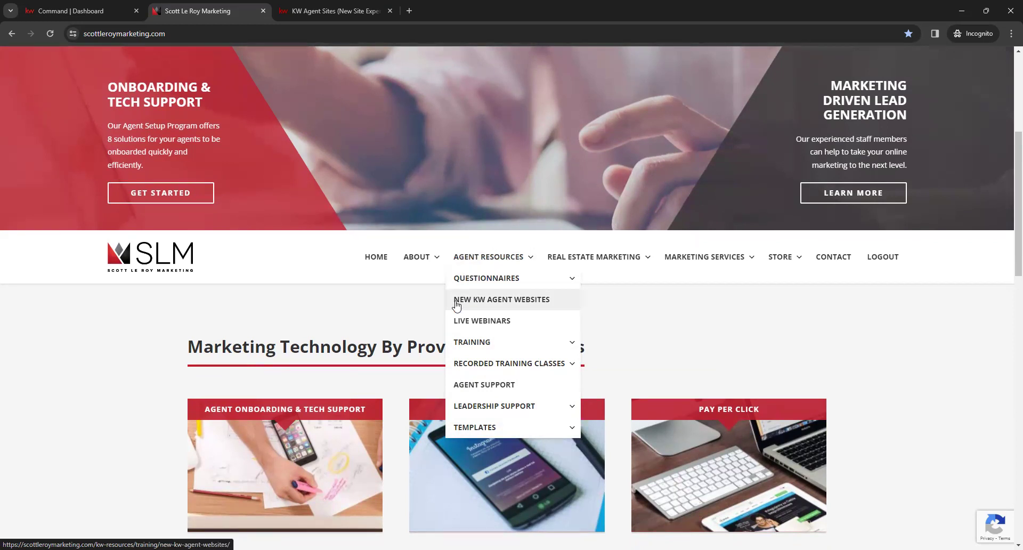
Open the New KW Agent Websites page and select its web address
left_click(542, 303)
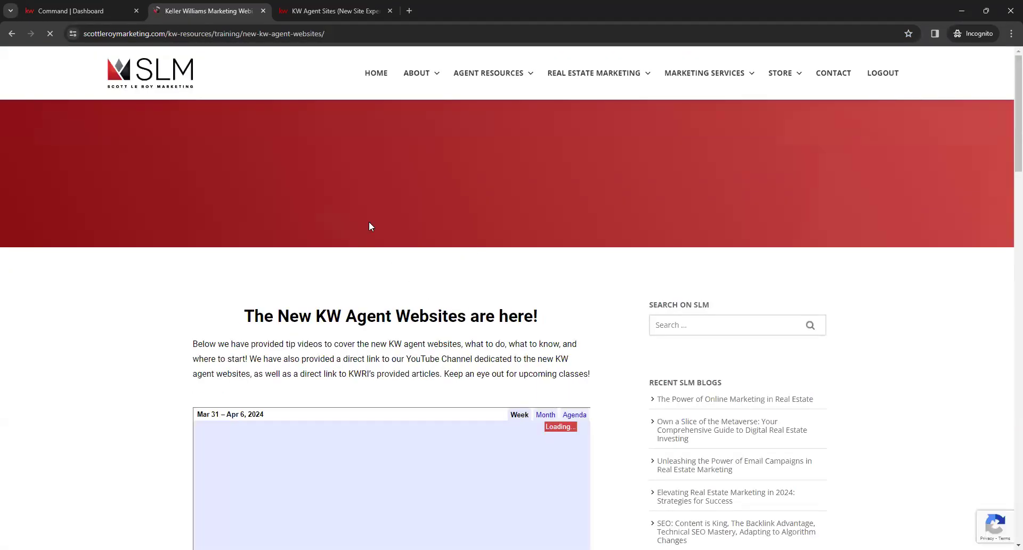
left_click(339, 35)
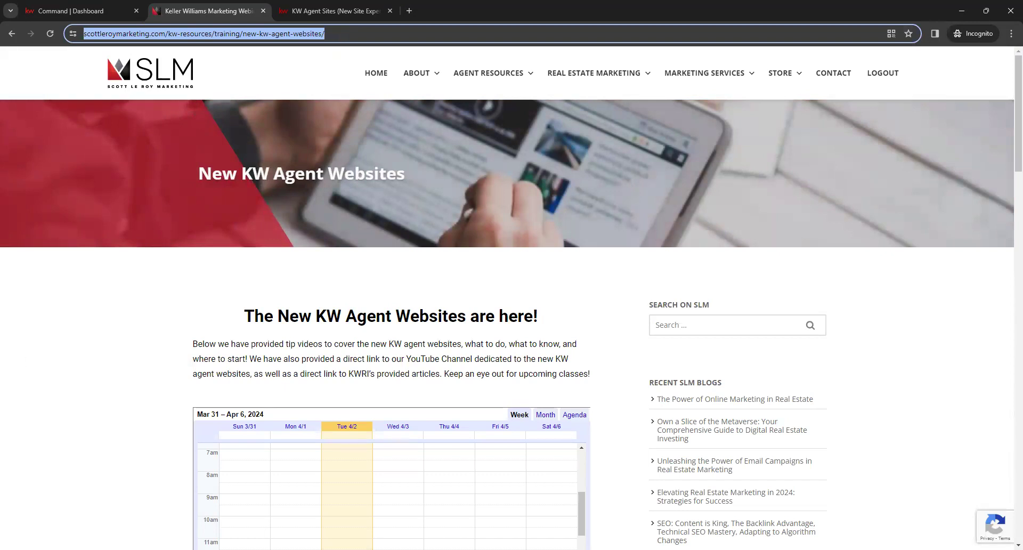
key("alt+Tab")
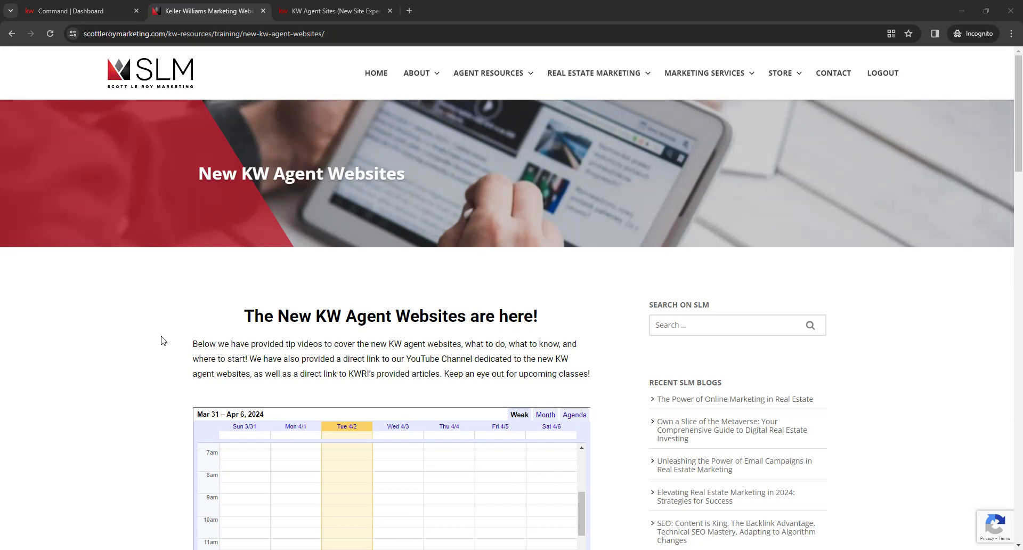
Scroll down to the embedded calendar to view the week's 1pm training events
scroll(163, 340, "down", 1)
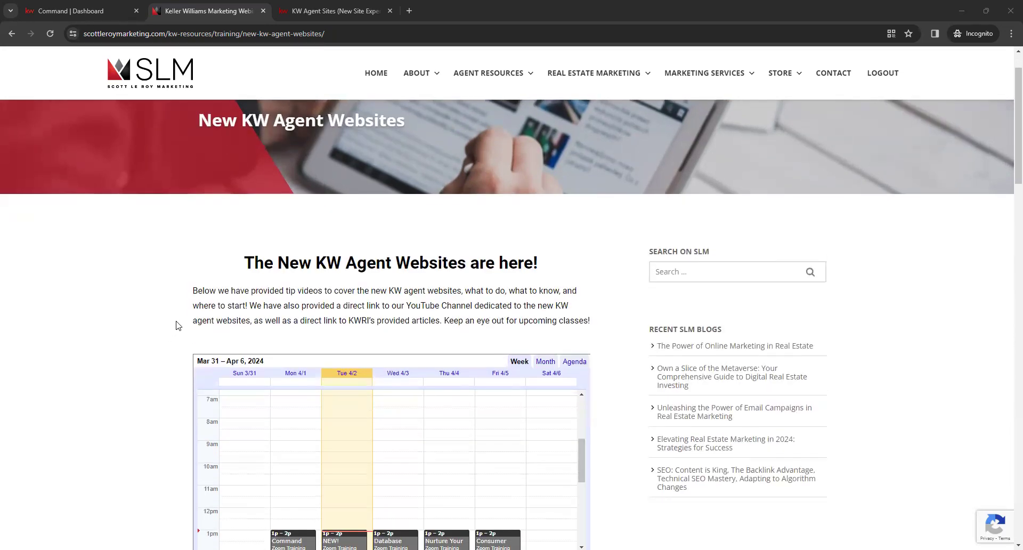
scroll(156, 296, "down", 2)
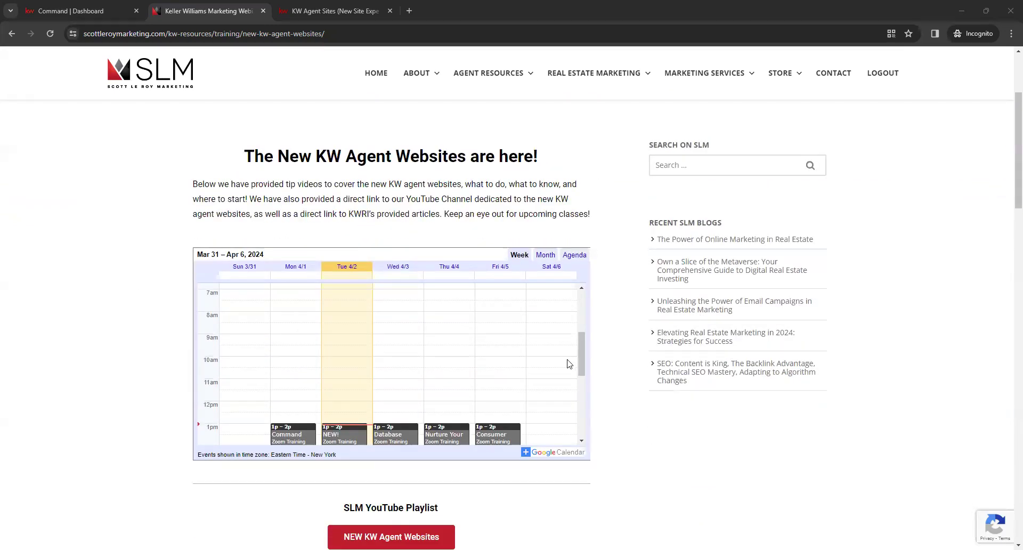
scroll(571, 364, "down", 1)
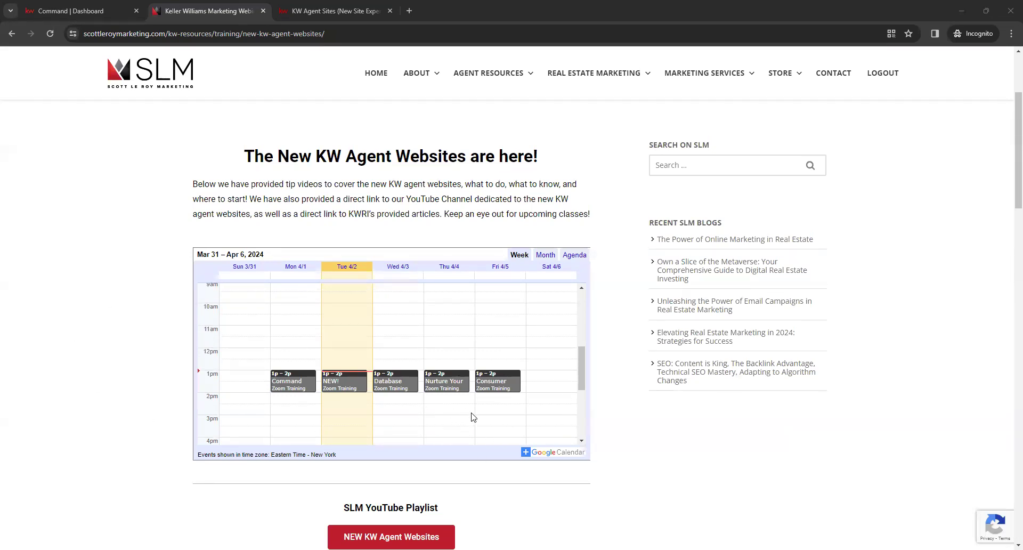
mouse_move(484, 82)
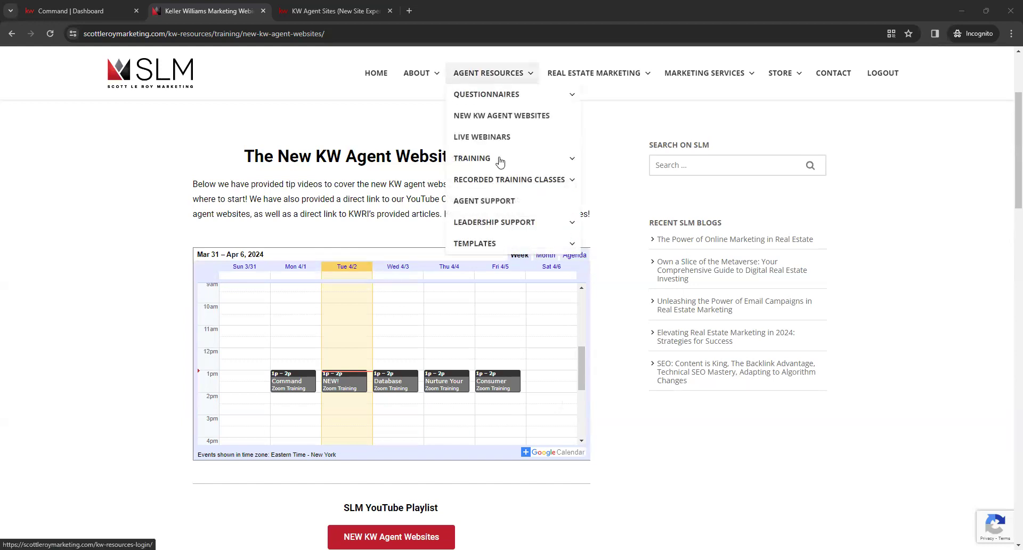
mouse_move(493, 160)
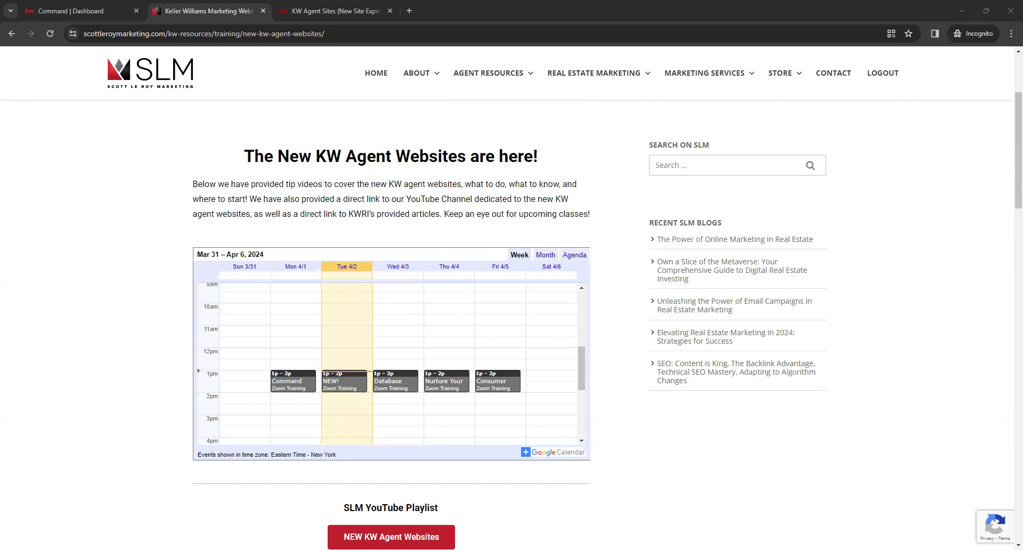
Scroll past the launch tip videos and KWRI Provided Articles, then switch to the KW Agent Sites article list
scroll(599, 360, "down", 1)
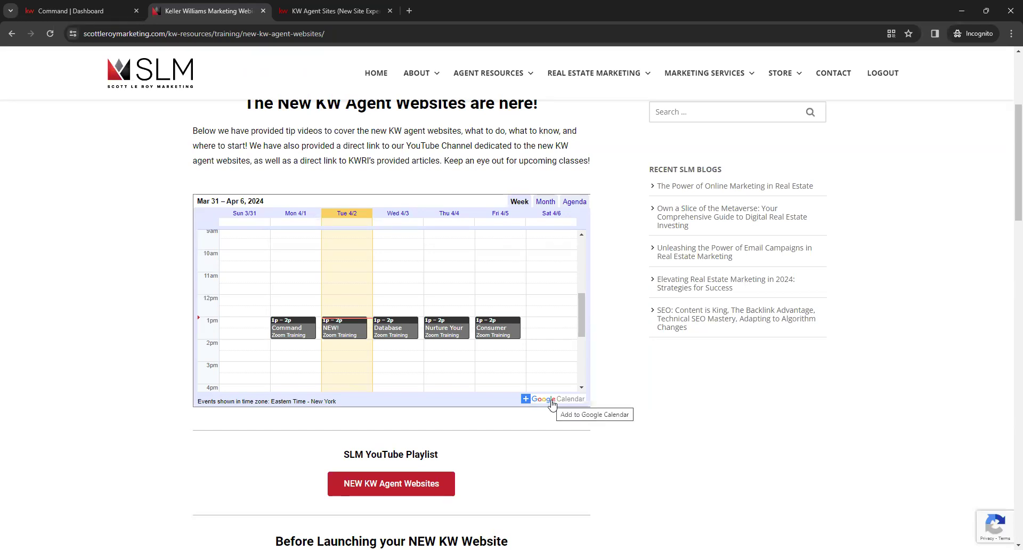
scroll(612, 369, "down", 3)
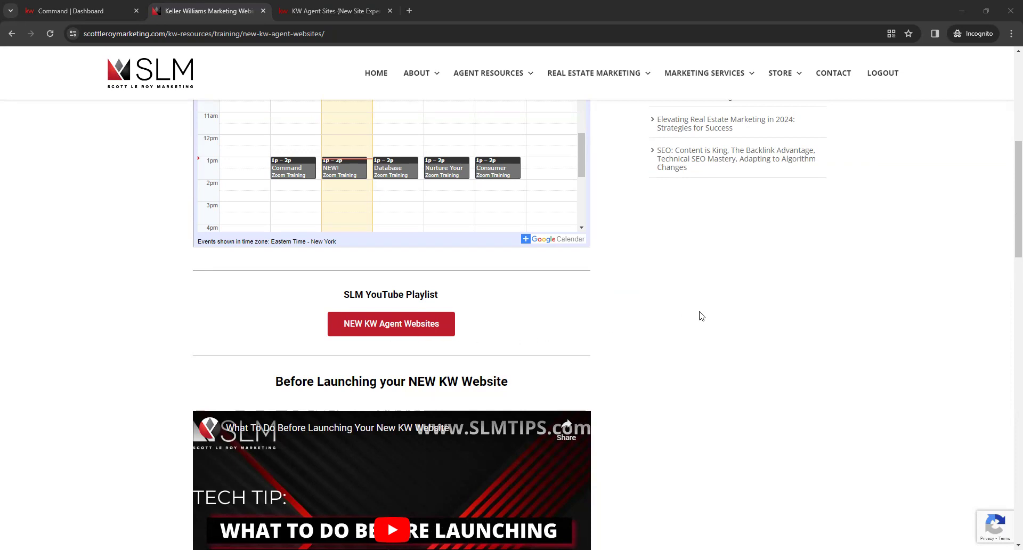
scroll(700, 318, "down", 1)
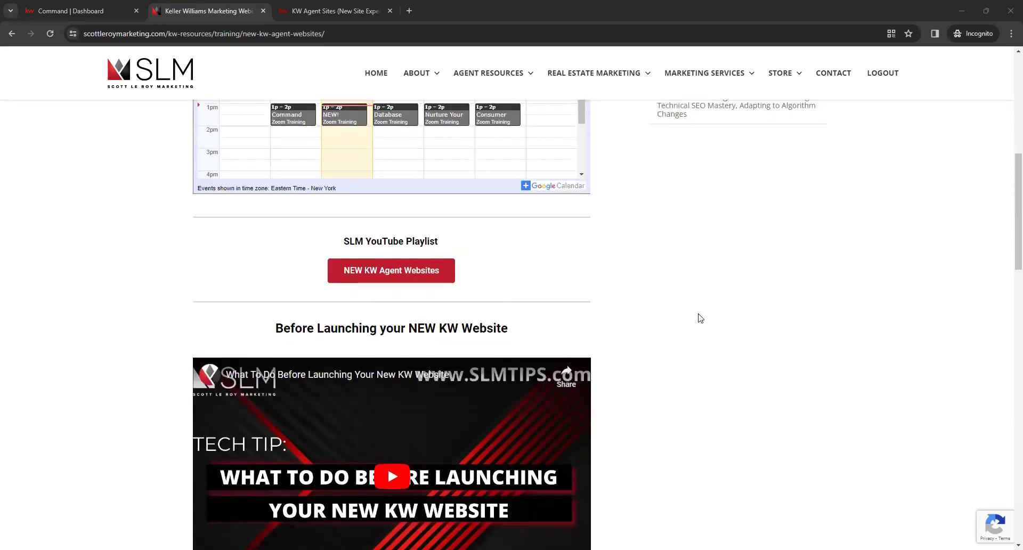
scroll(700, 318, "down", 3)
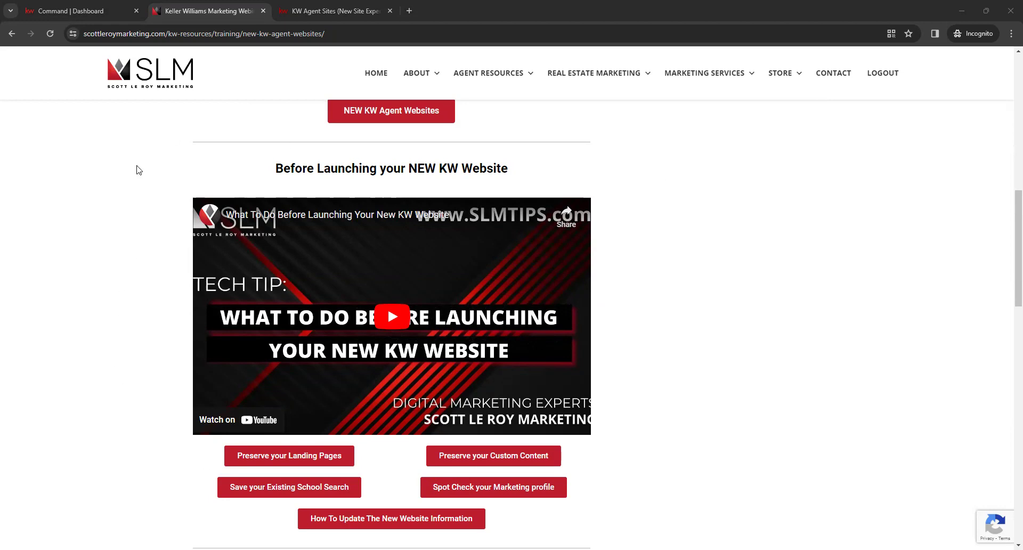
scroll(710, 276, "down", 2)
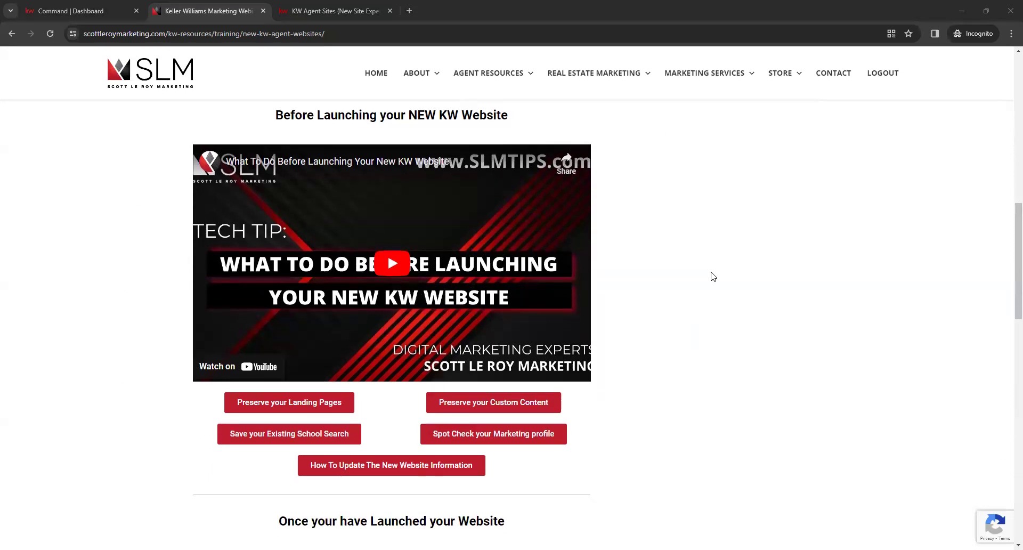
scroll(711, 276, "down", 1)
scroll(708, 279, "down", 2)
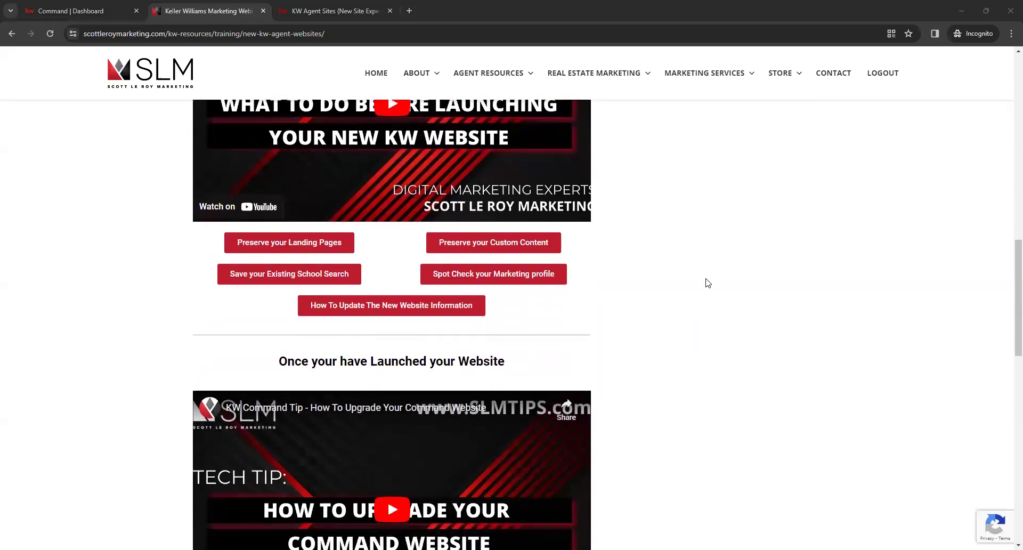
scroll(707, 283, "down", 3)
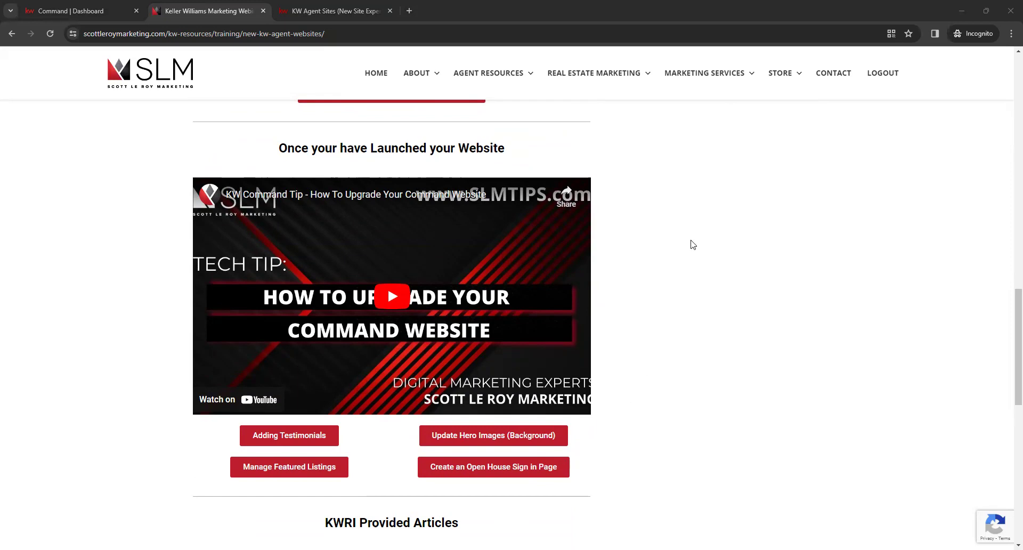
scroll(693, 252, "down", 4)
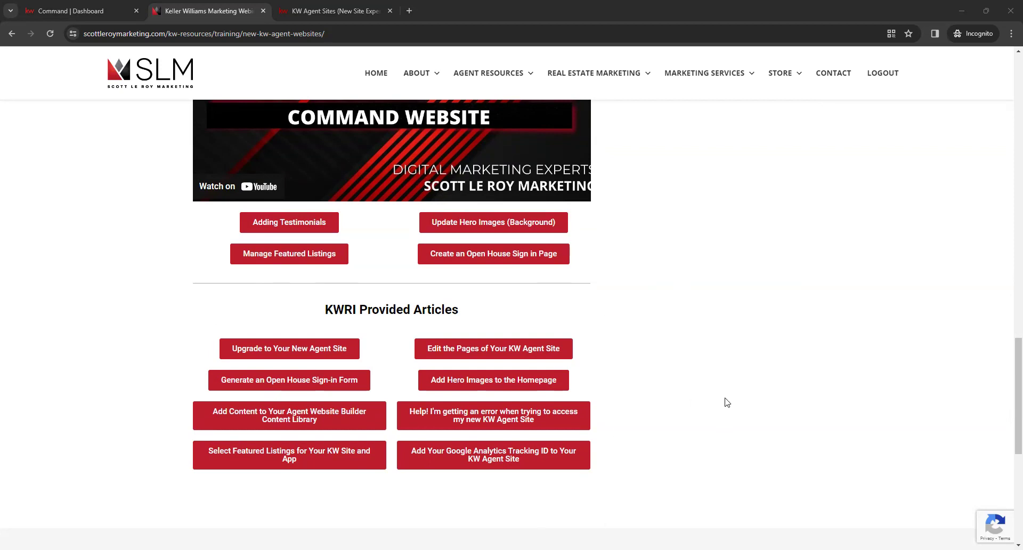
scroll(724, 405, "down", 2)
scroll(701, 406, "up", 2)
left_click(675, 335)
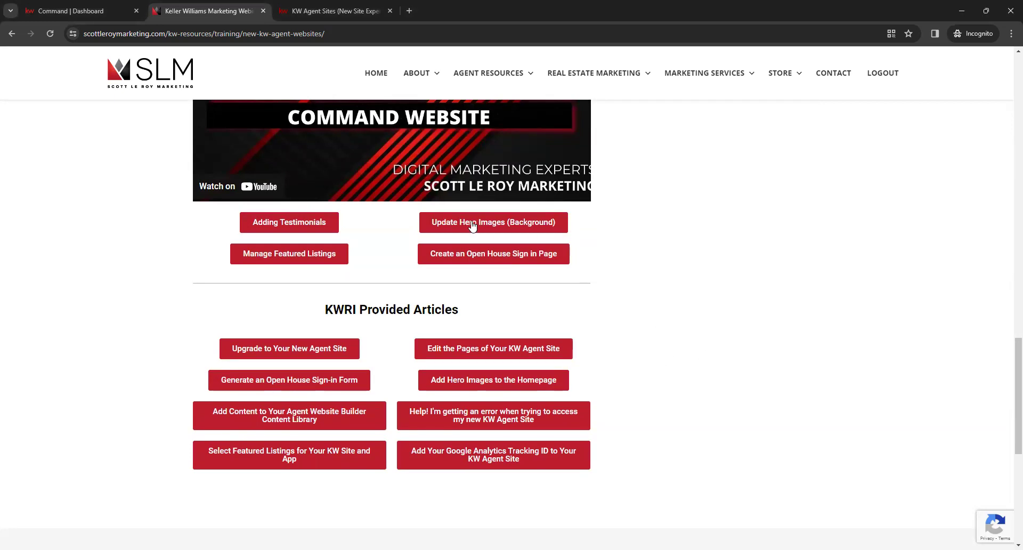
left_click(335, 14)
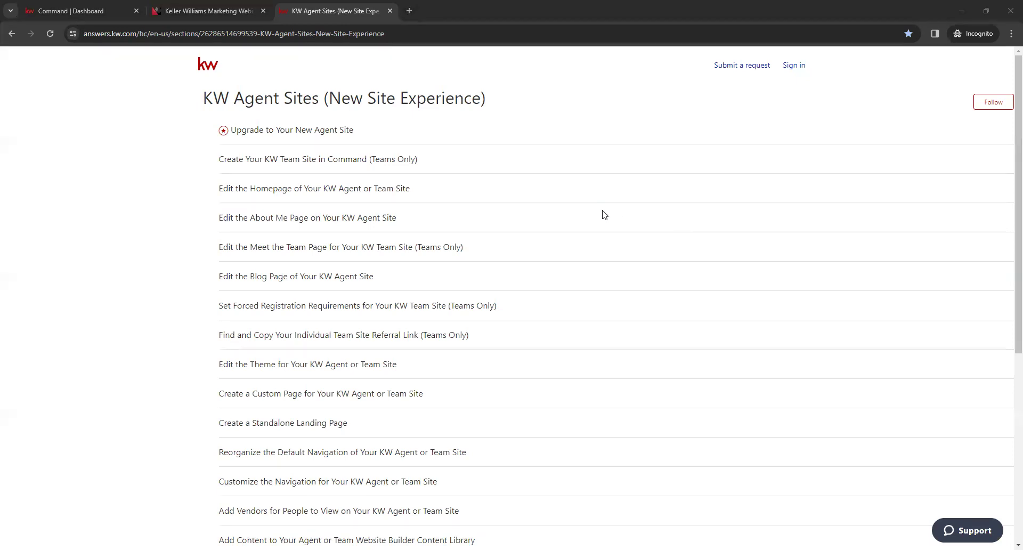
Scroll through the KW Agent Sites (New Site Experience) article list
scroll(607, 305, "down", 2)
scroll(607, 305, "down", 3)
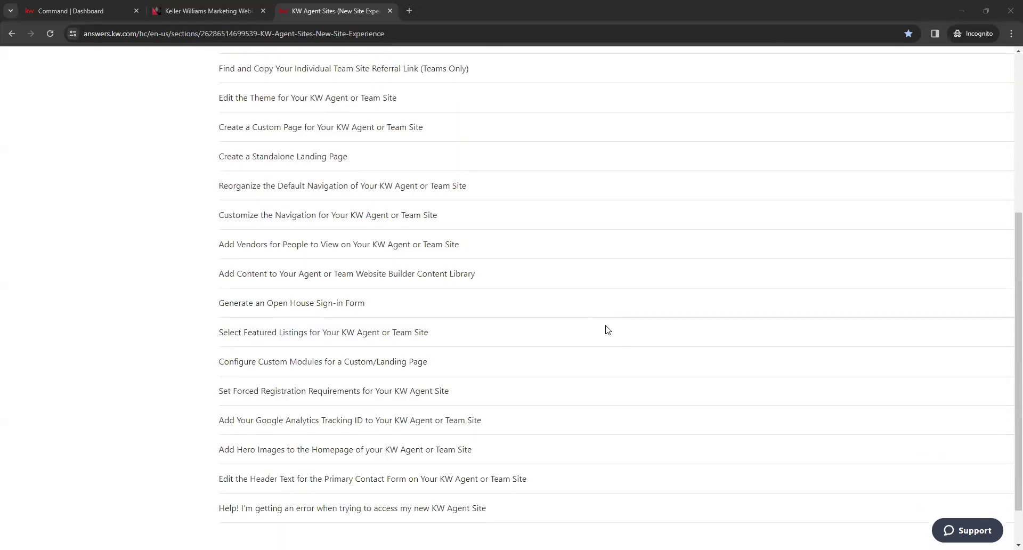
scroll(605, 376, "down", 1)
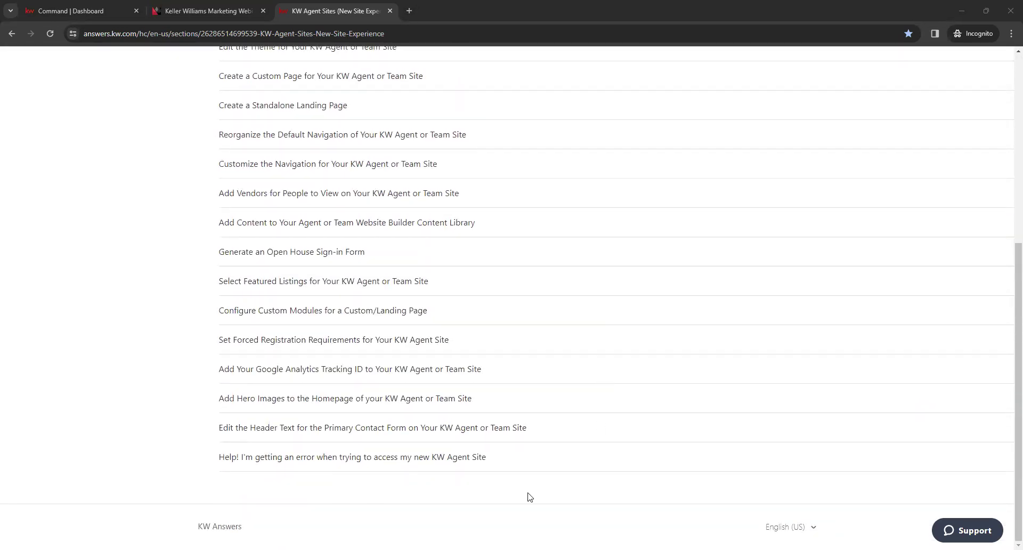
scroll(574, 455, "up", 5)
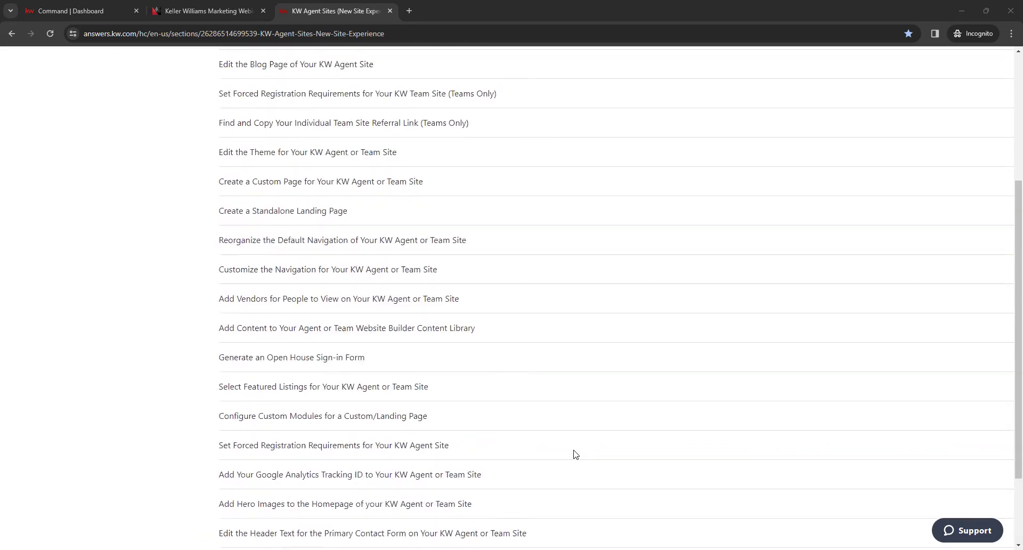
scroll(575, 456, "up", 1)
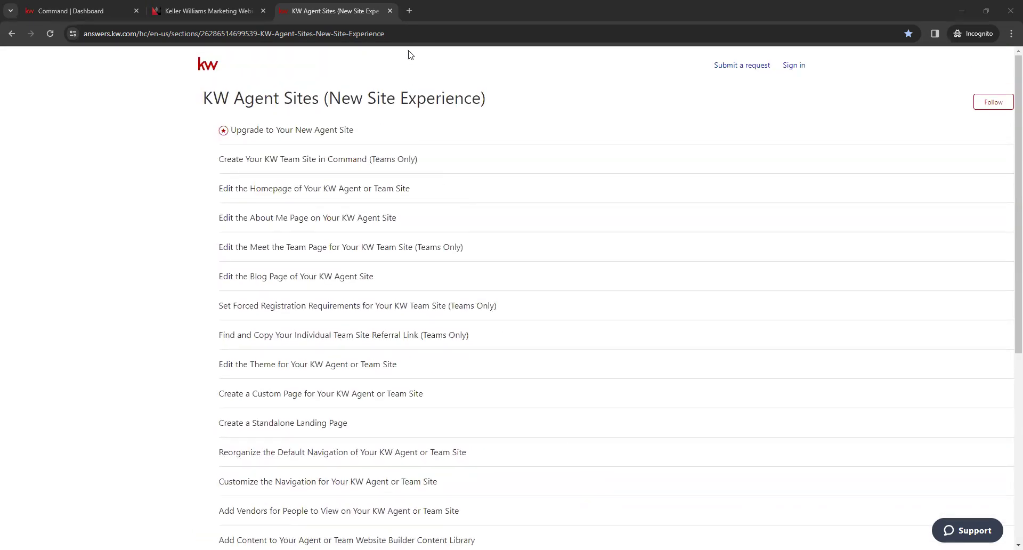
Select the help page's address, then close the KW Answers tab
left_click(412, 35)
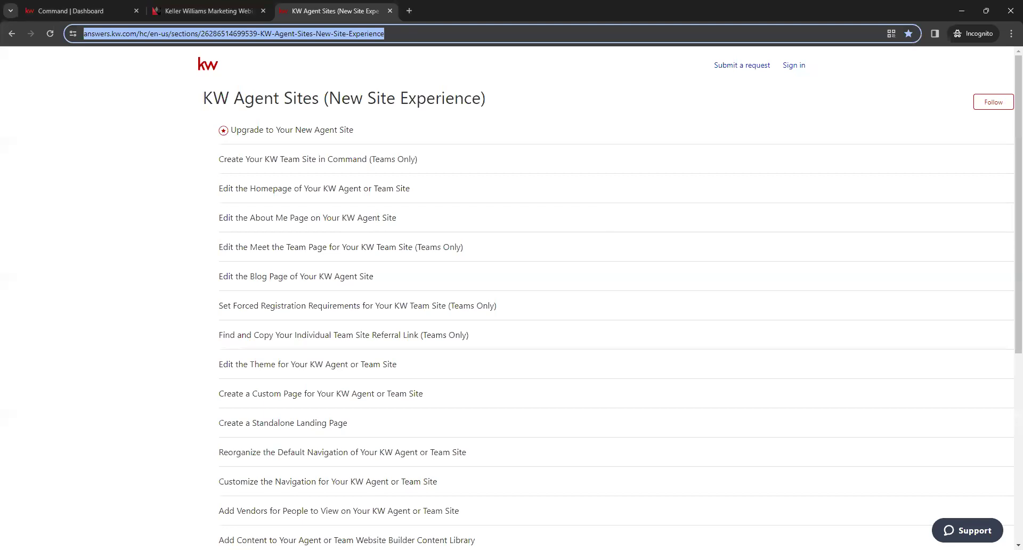
key("alt+Tab")
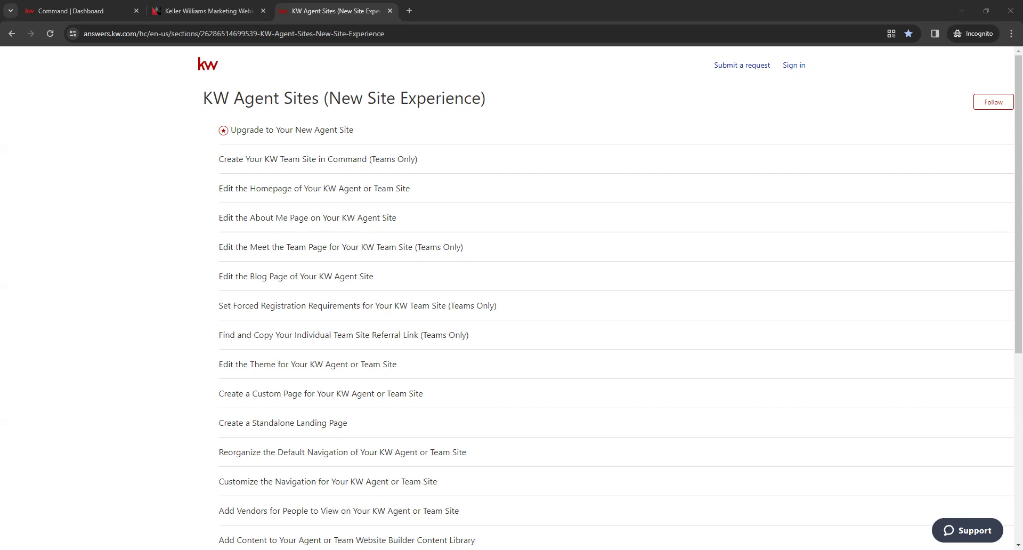
left_click(160, 253)
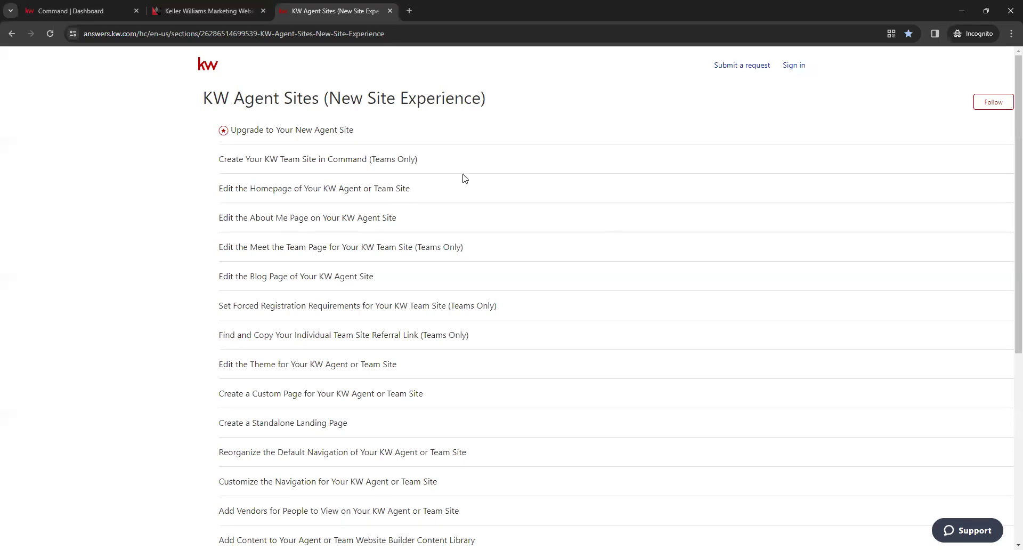
left_click(389, 12)
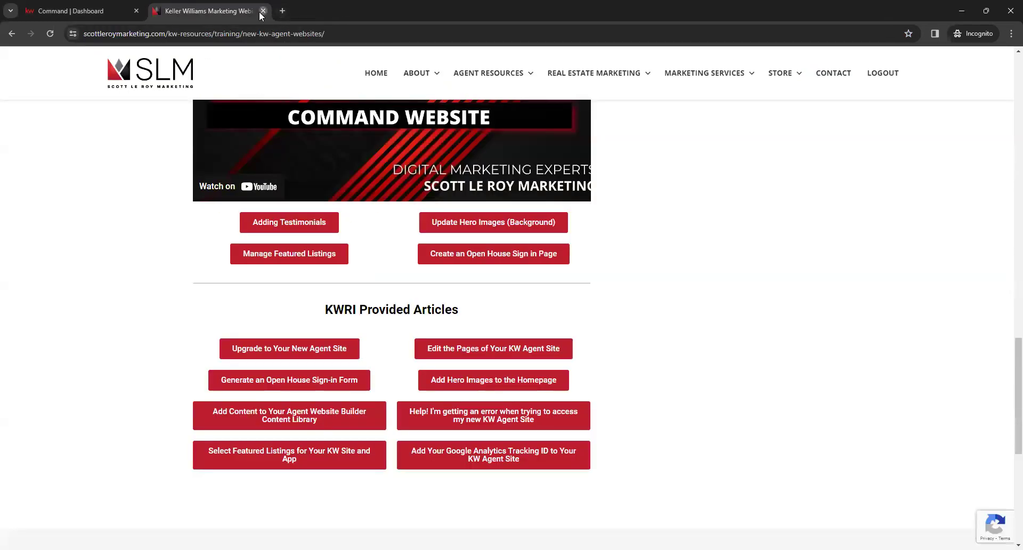
Close the Keller Williams Marketing training tab to return to the Command Dashboard
left_click(263, 12)
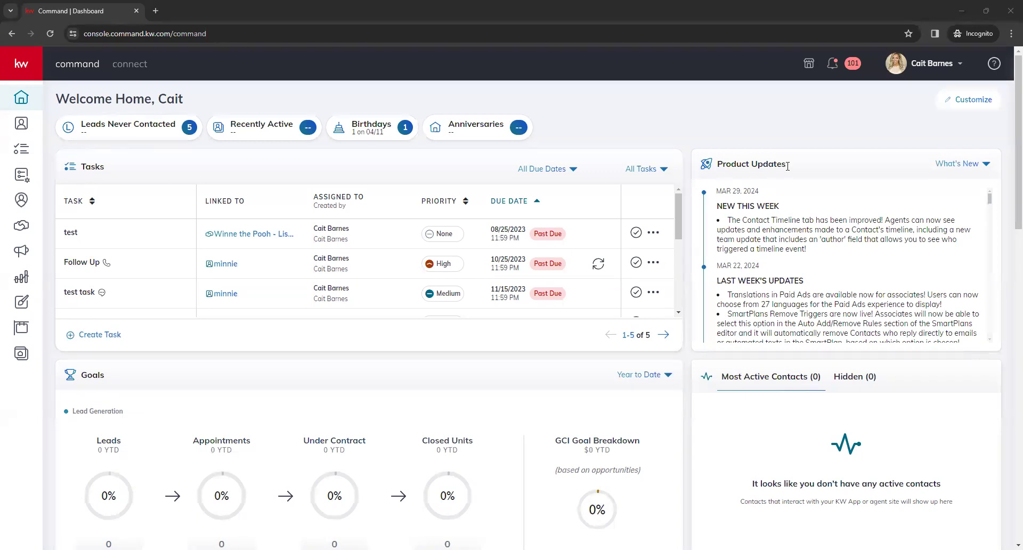
Go to account Settings, expand Connect Settings and open Marketing Profile
left_click(937, 76)
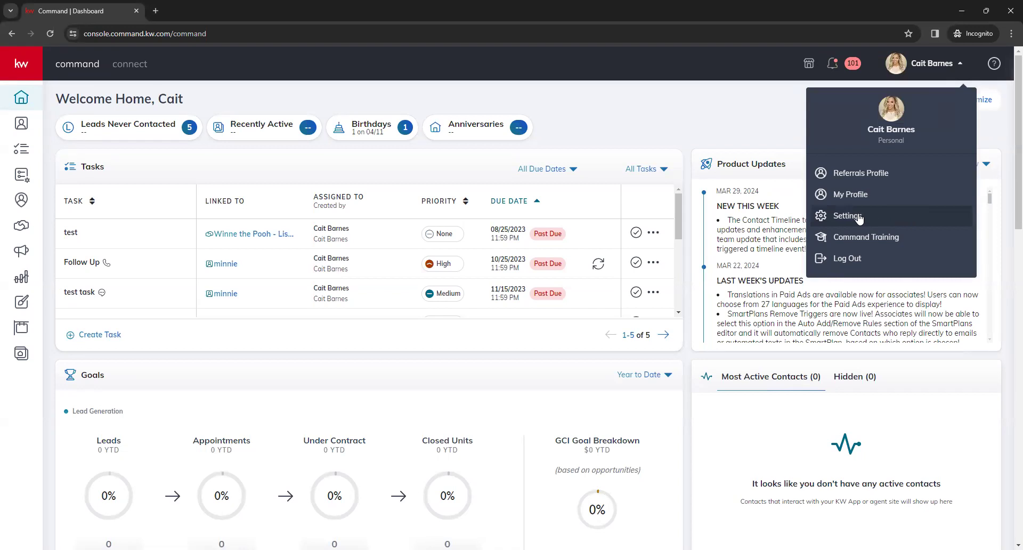
left_click(881, 218)
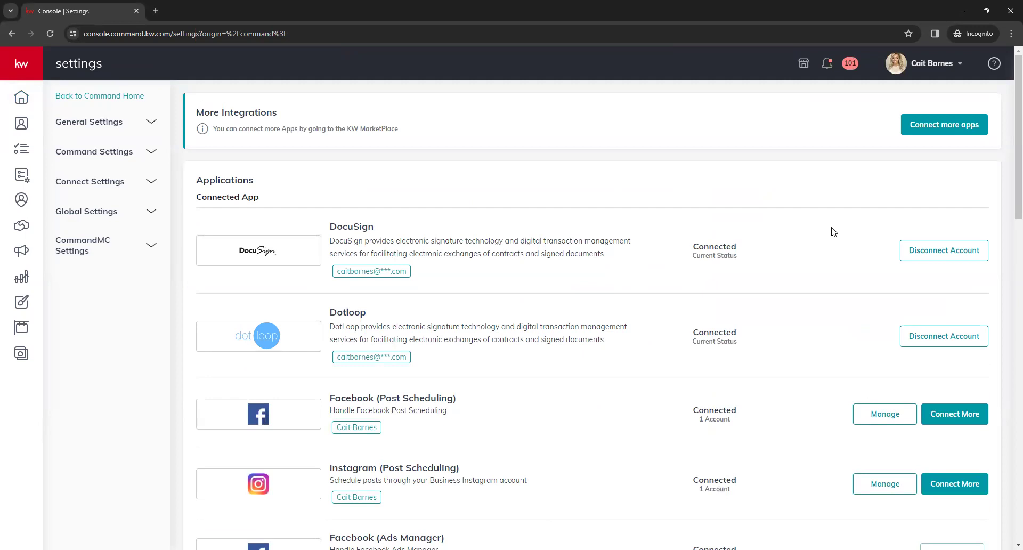
left_click(124, 191)
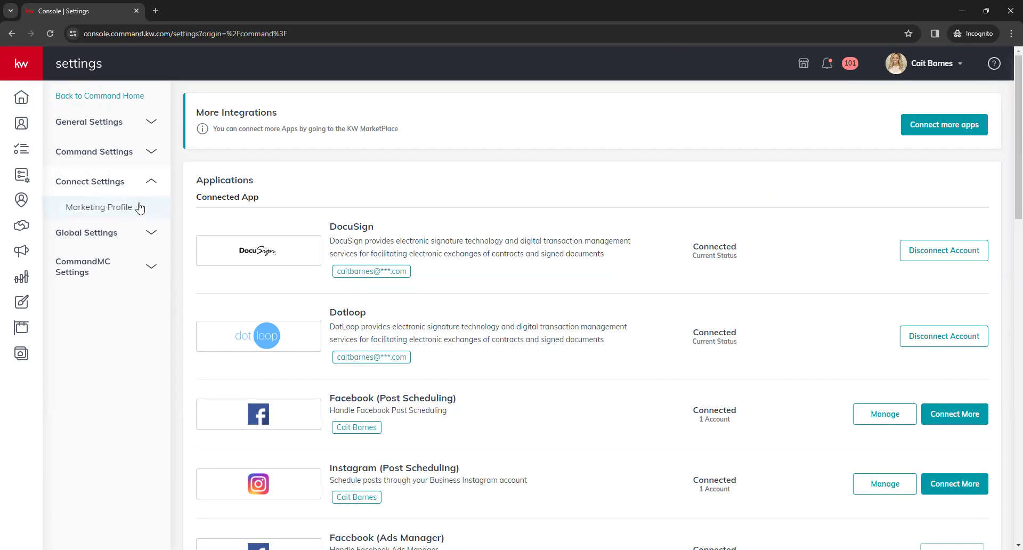
left_click(139, 207)
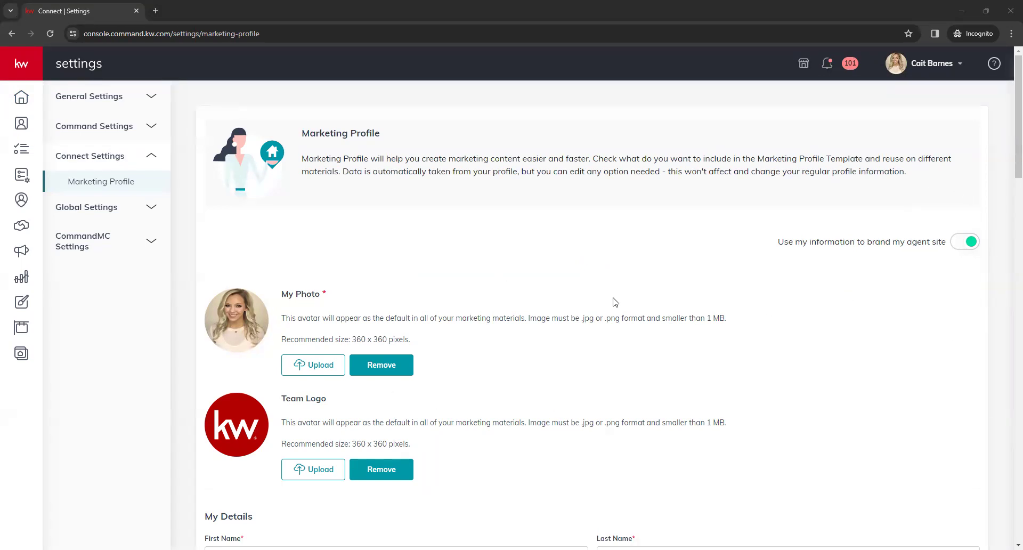
scroll(590, 265, "down", 1)
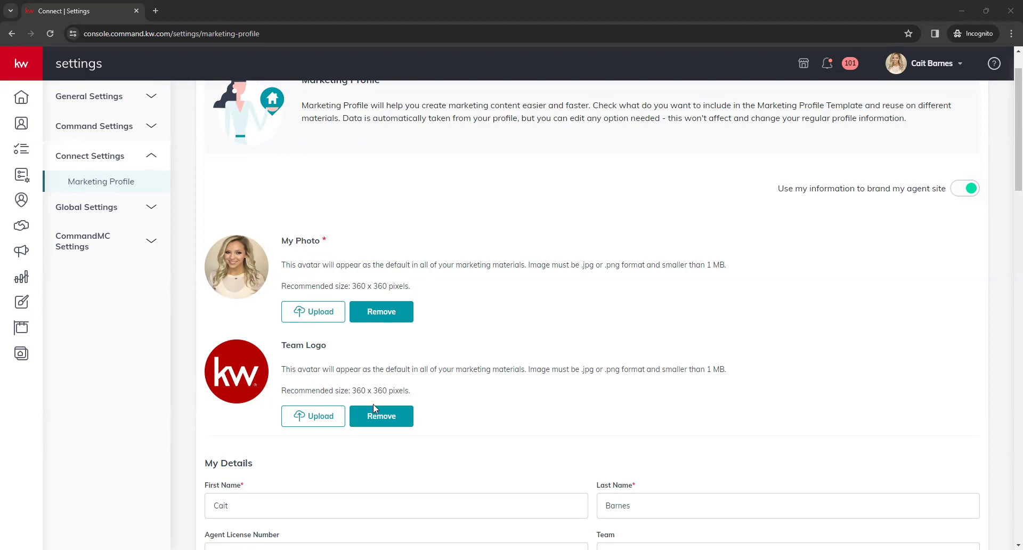
scroll(256, 339, "down", 1)
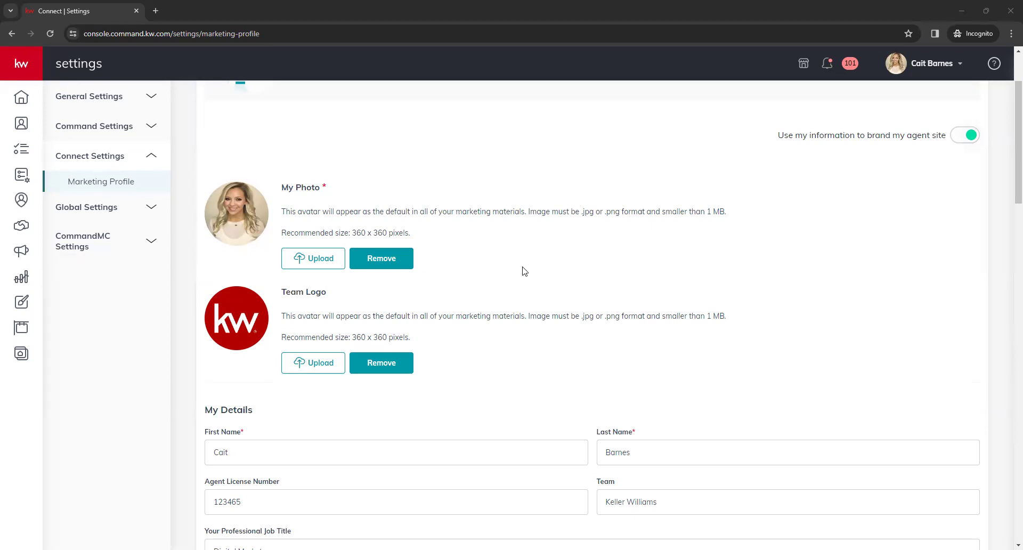
Scroll down the Marketing Profile and click into the Slogan field
scroll(554, 286, "down", 1)
scroll(557, 286, "down", 2)
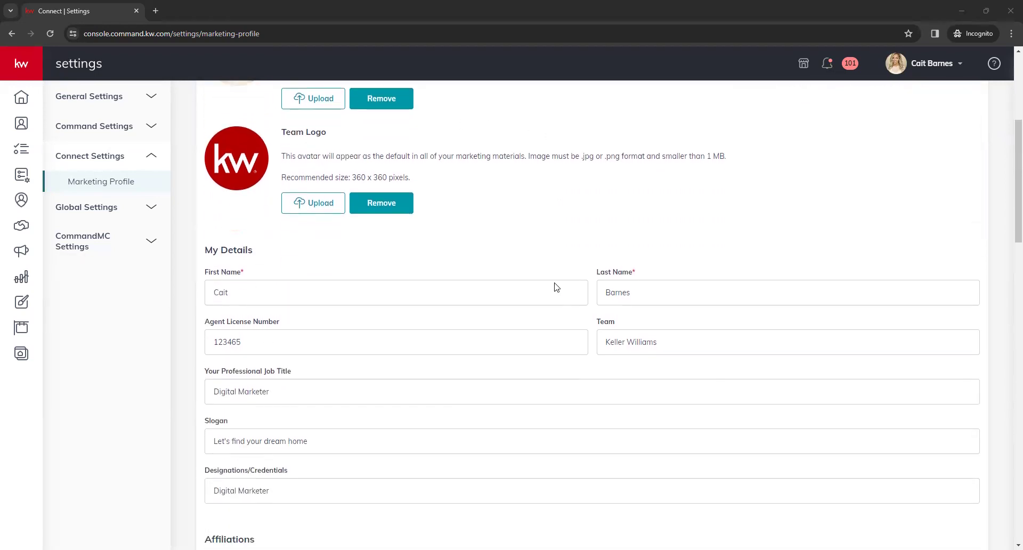
scroll(594, 341, "down", 1)
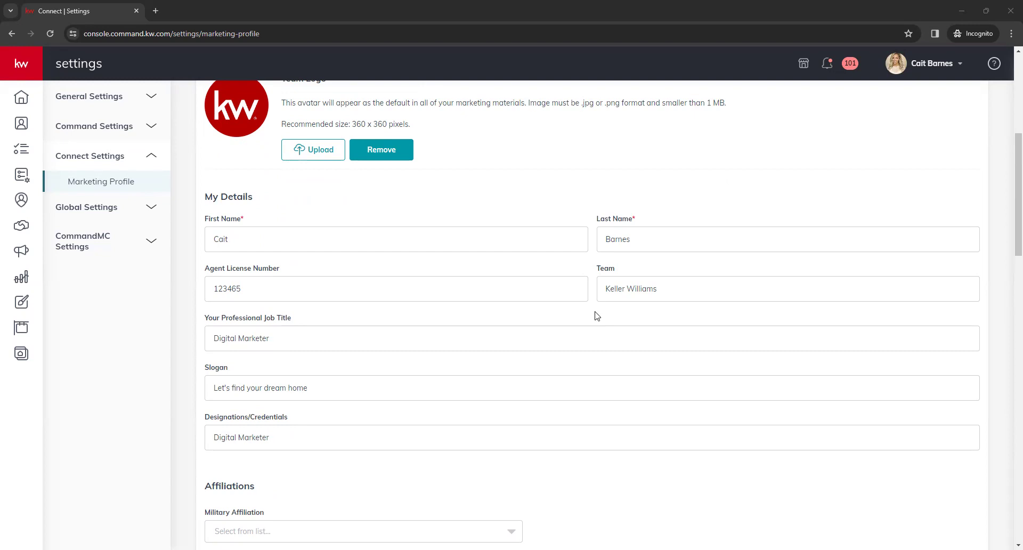
scroll(596, 316, "down", 2)
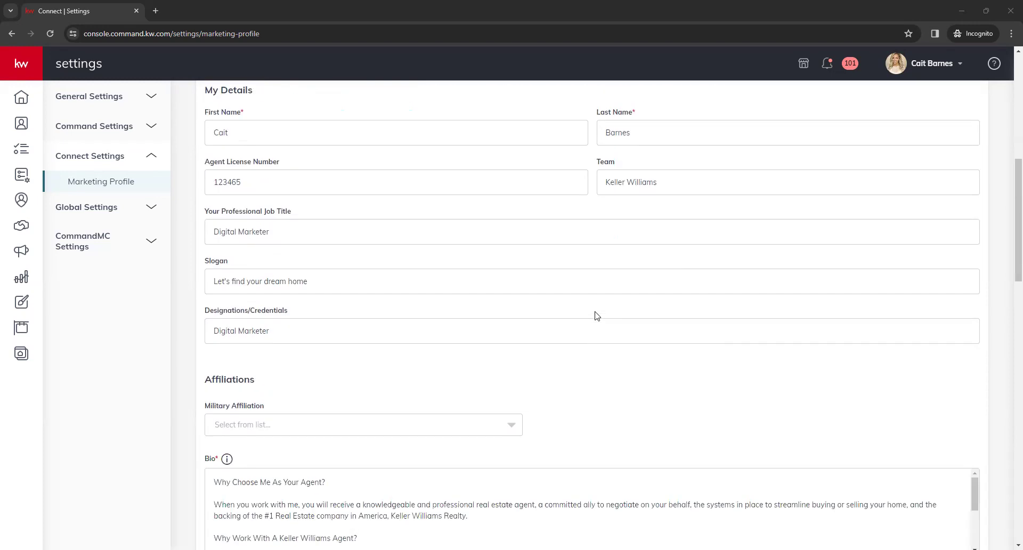
left_click(513, 287)
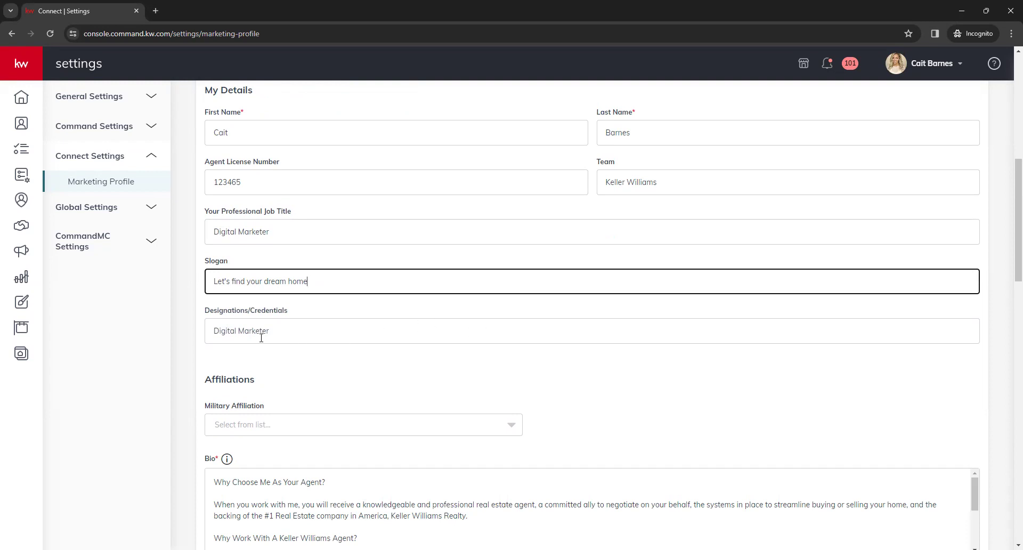
Replace the REALTOR® designation with Digital Marketer in Designations/Credentials
triple_click(298, 335)
key("ctrl+c")
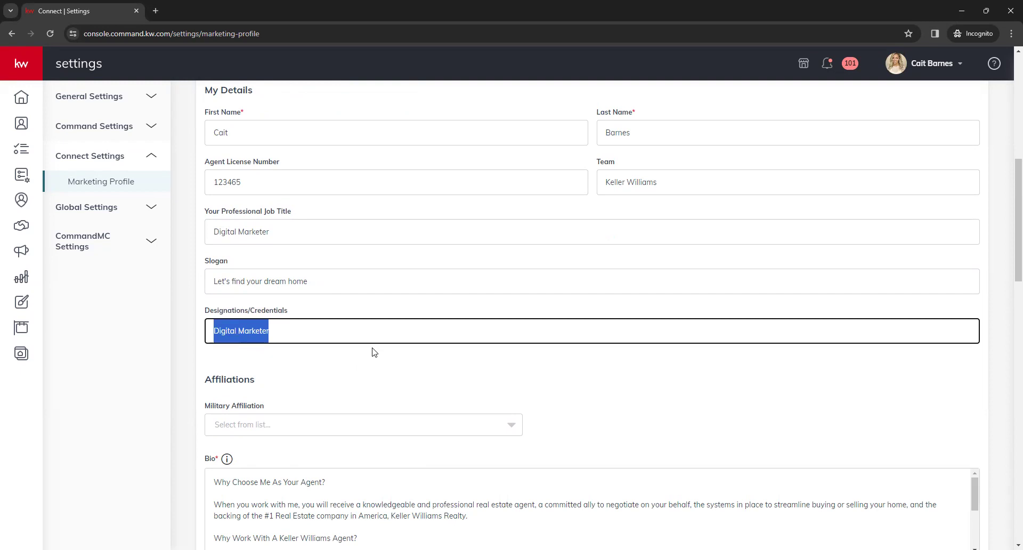
key("BackSpace")
type("REALTO")
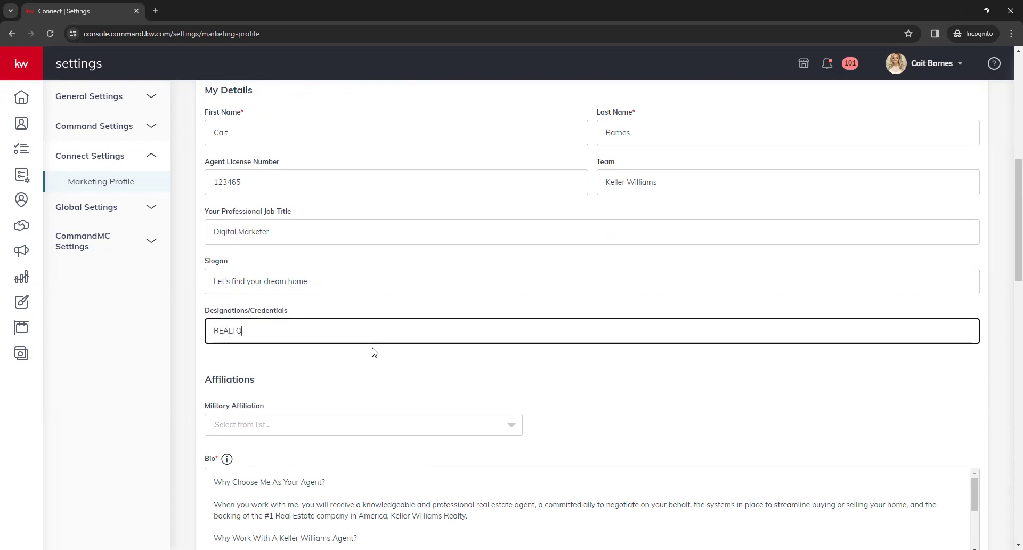
type("R®")
left_click_drag(247, 334, 256, 335)
left_click(257, 335)
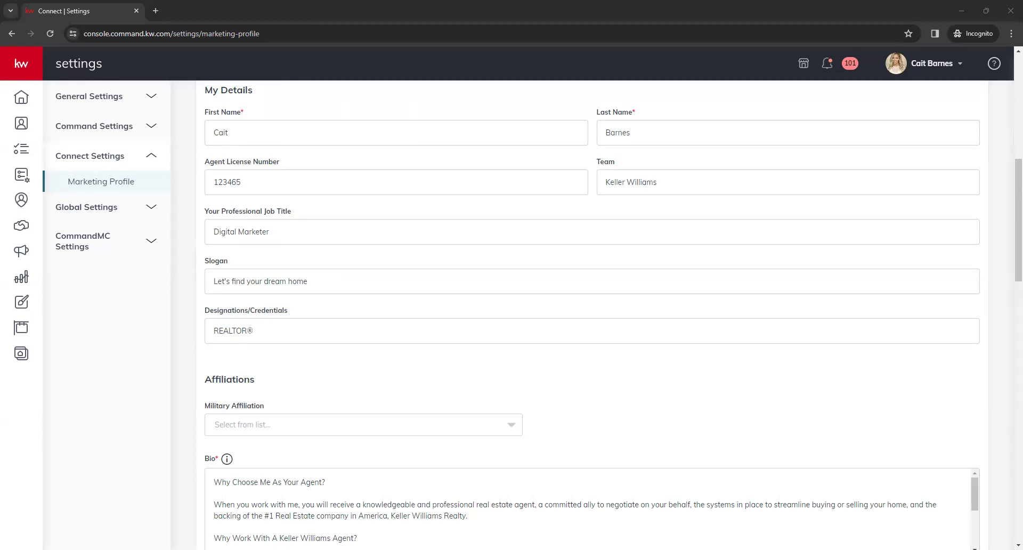
left_click(312, 330)
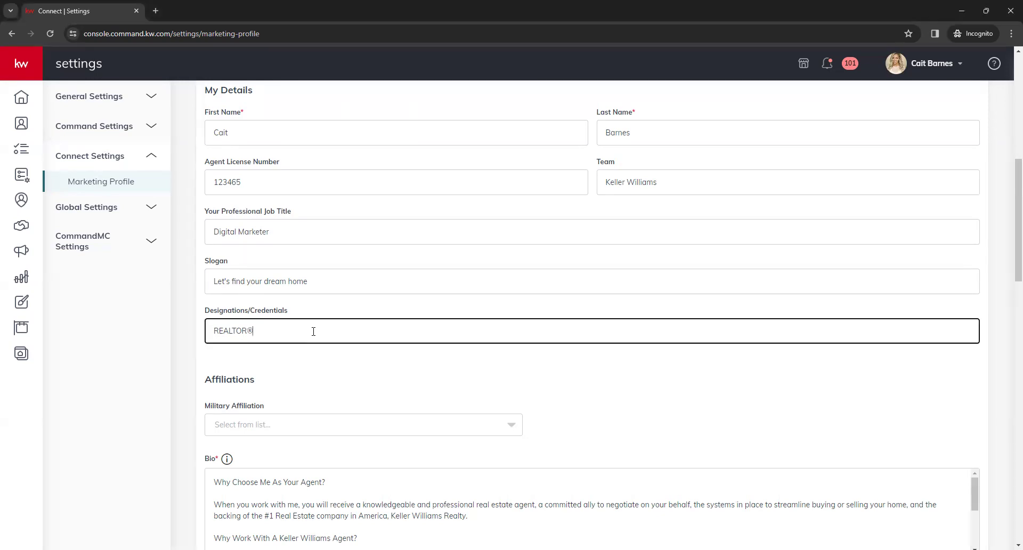
key("ctrl+a")
key("ctrl+v")
left_click(328, 369)
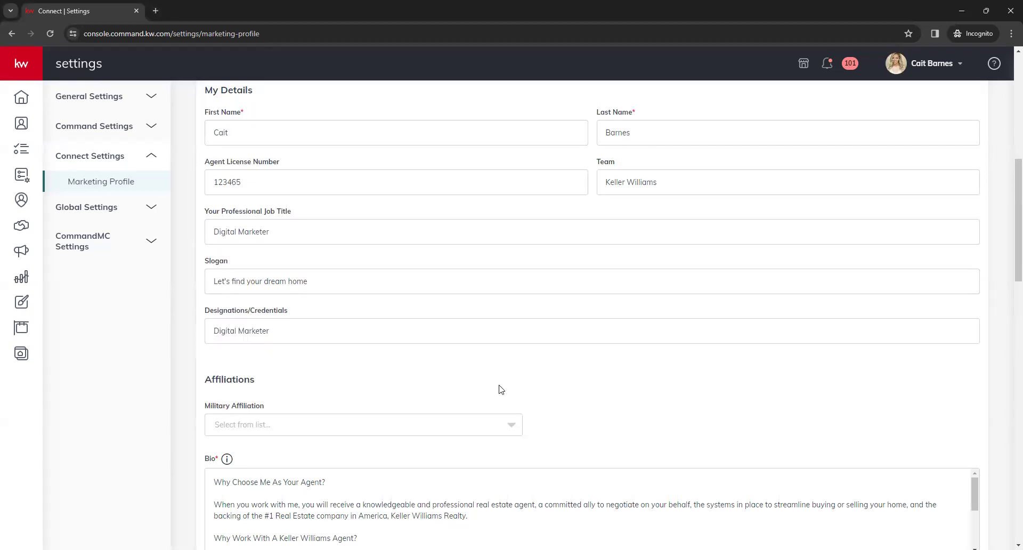
Choose Active Duty Military as the affiliation and United States Army as the service branch
scroll(546, 369, "down", 1)
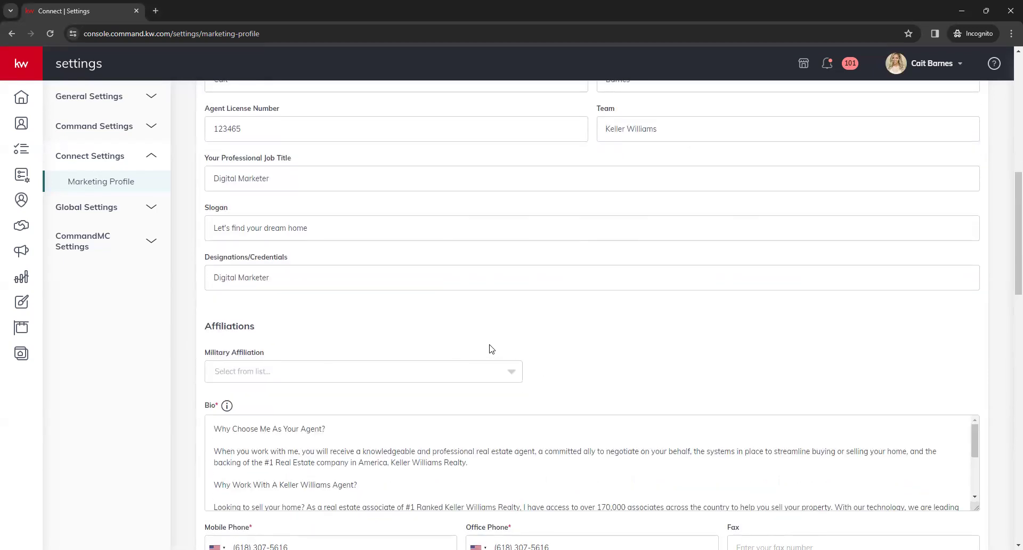
scroll(482, 341, "down", 1)
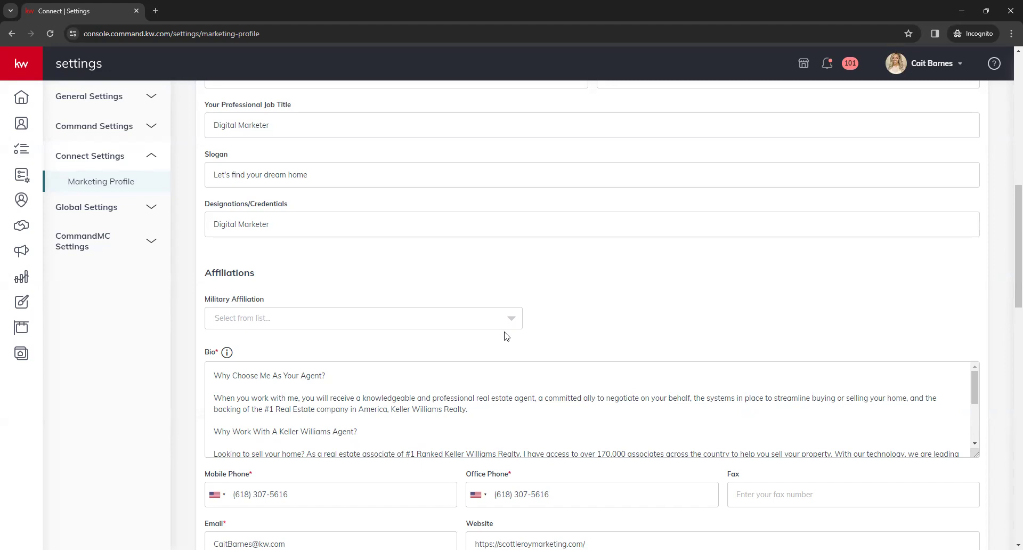
left_click(504, 326)
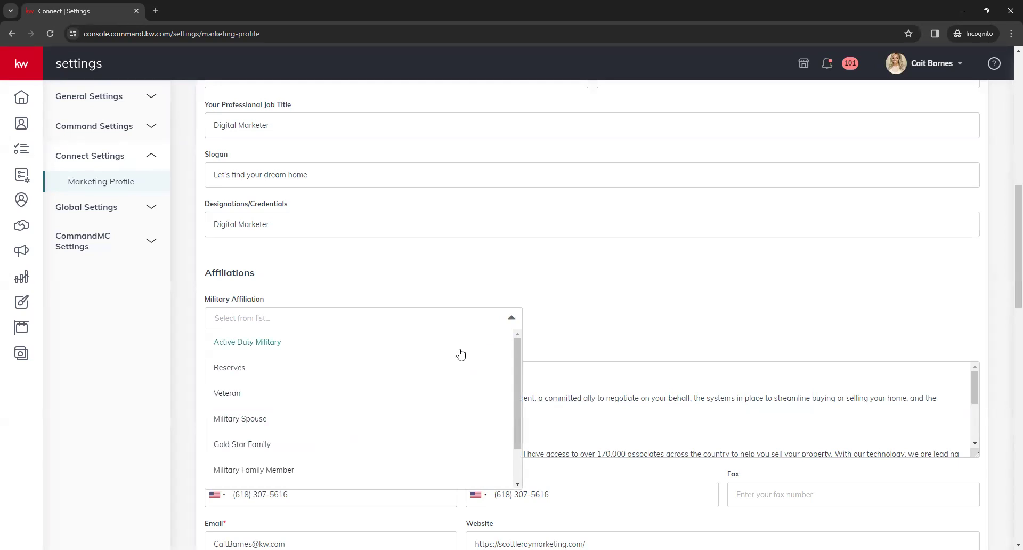
left_click(472, 351)
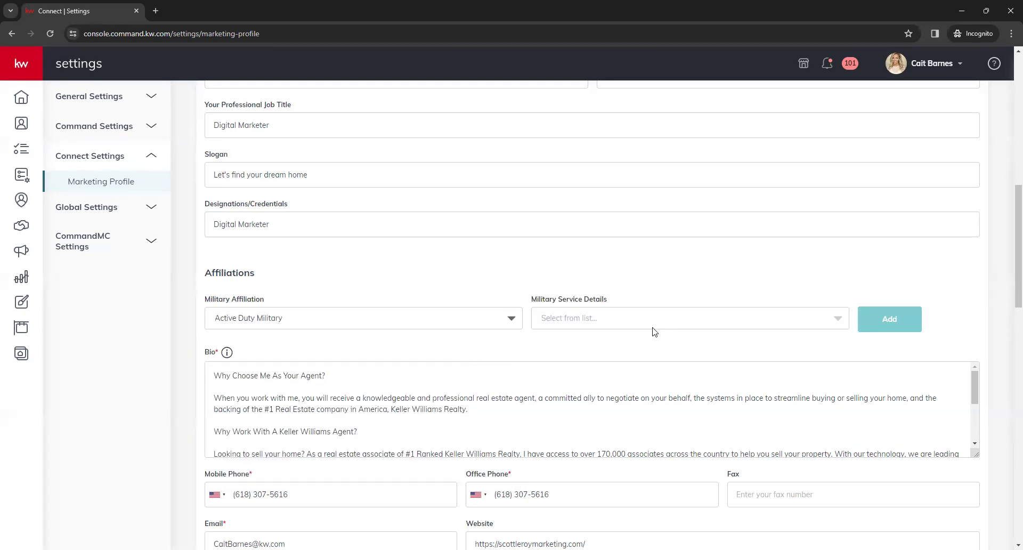
left_click(842, 323)
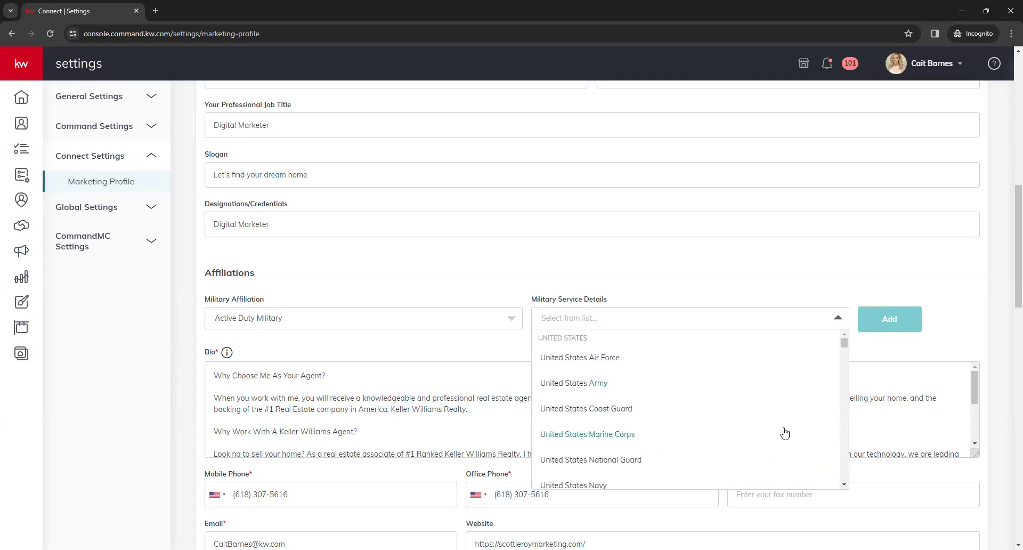
left_click(777, 384)
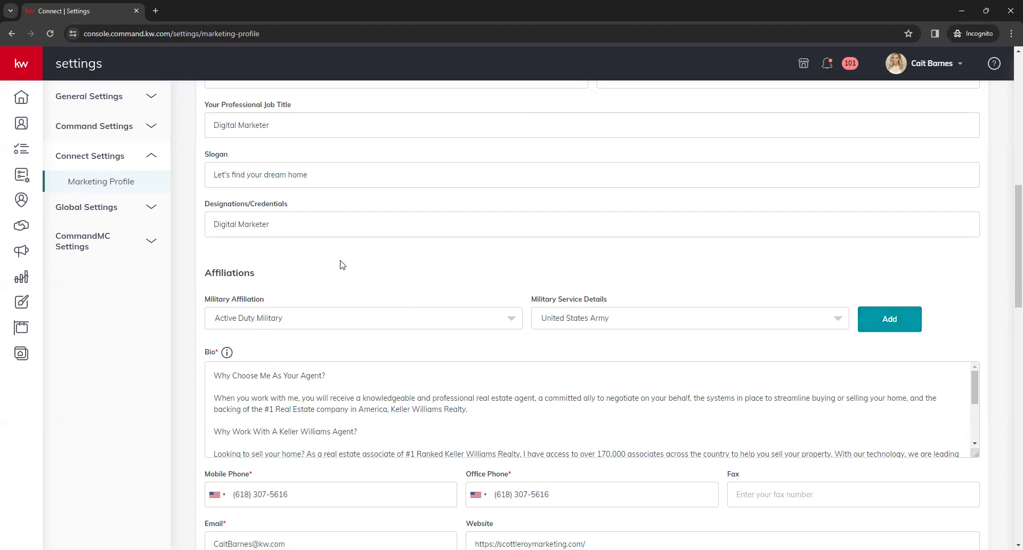
Drag the Bio box's corner down to make it taller and read through the bio
scroll(381, 255, "down", 1)
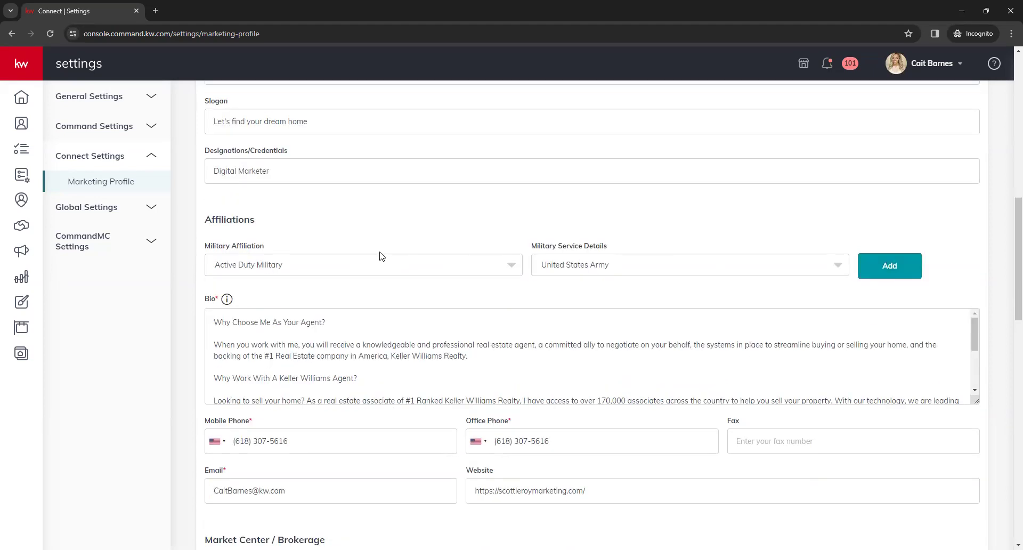
scroll(460, 320, "down", 1)
scroll(460, 321, "down", 1)
scroll(463, 323, "up", 2)
left_click_drag(977, 402, 976, 471)
left_click(444, 386)
scroll(444, 386, "down", 1)
scroll(444, 387, "up", 1)
scroll(461, 493, "down", 1)
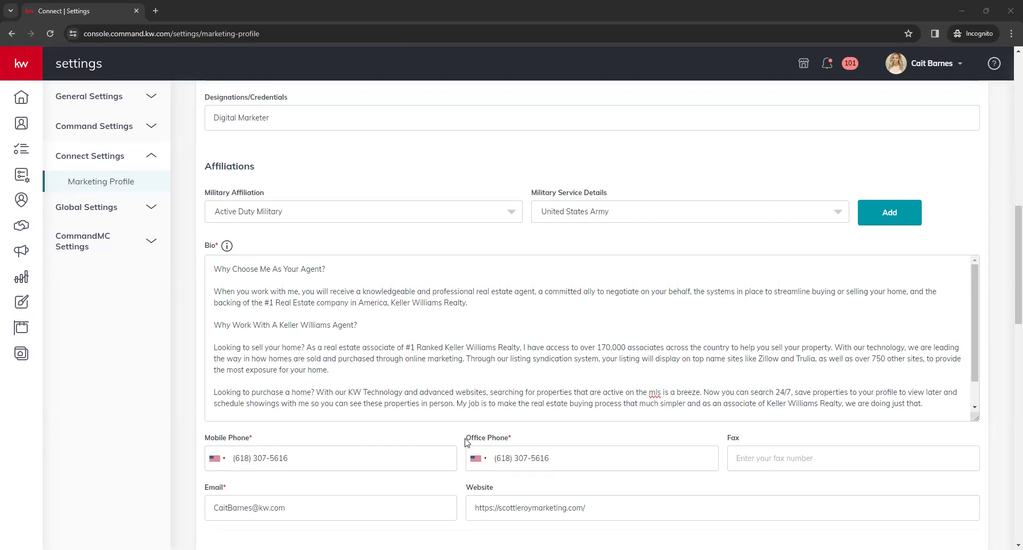
scroll(465, 441, "down", 3)
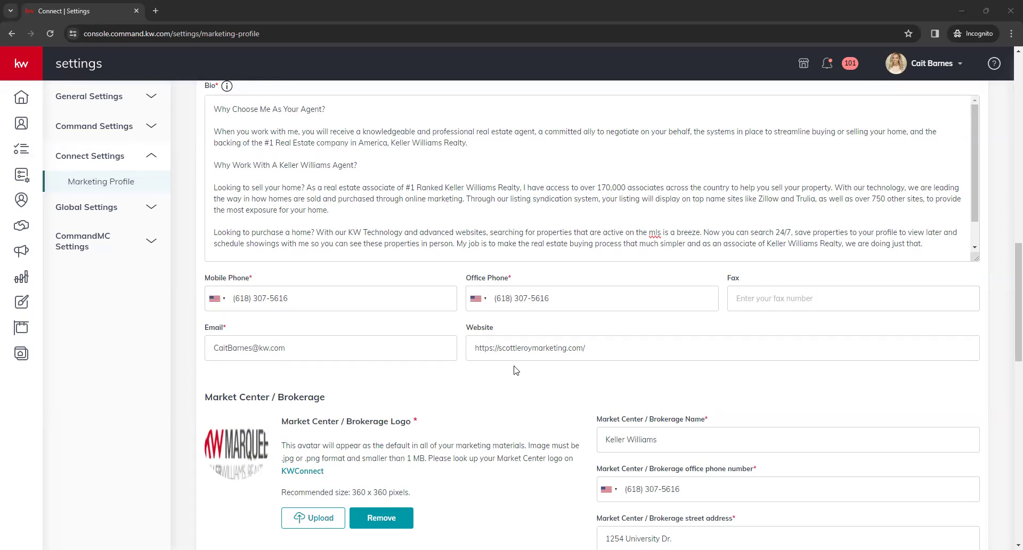
Leave the Website address unchanged and scroll down to the Market Center / Brokerage details
left_click(590, 349)
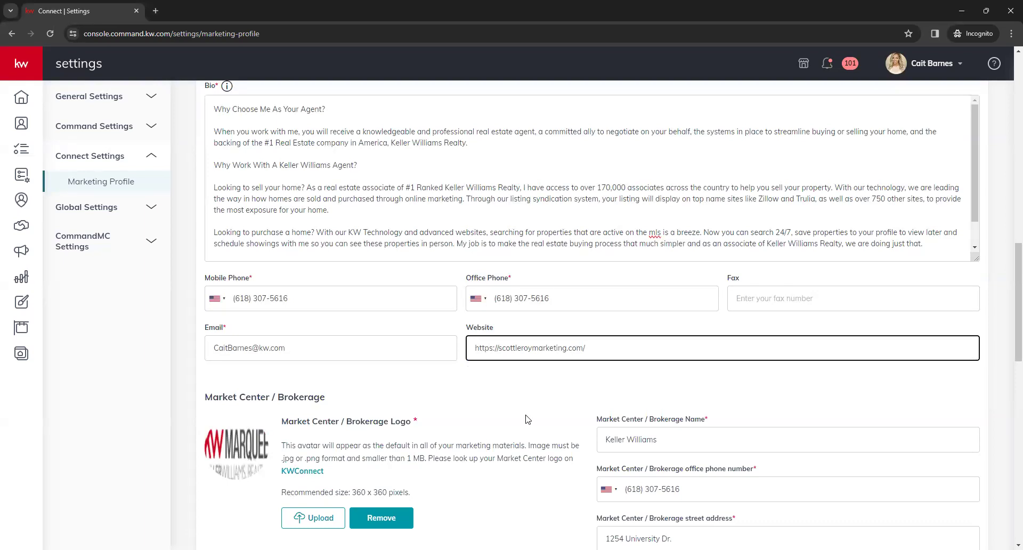
left_click(527, 420)
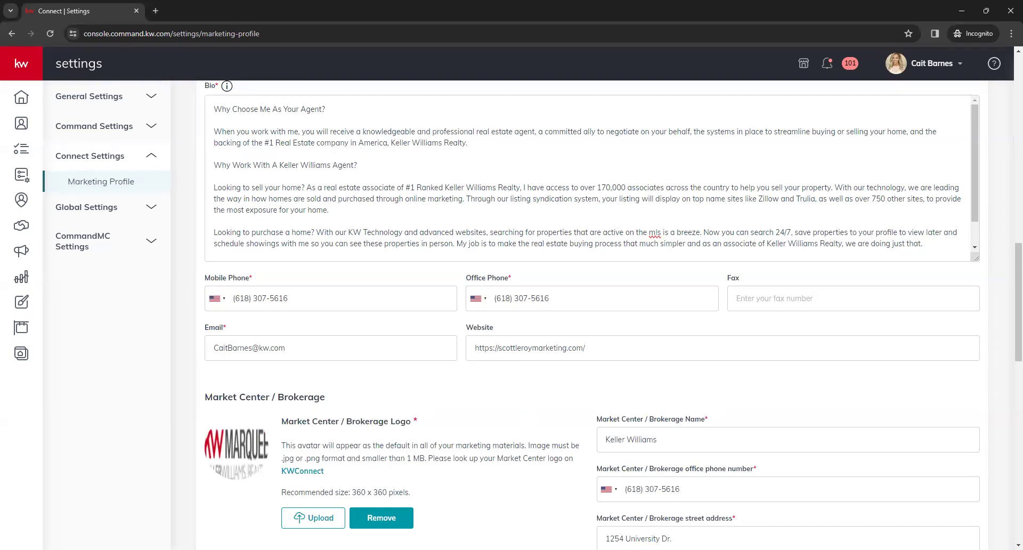
scroll(495, 402, "down", 2)
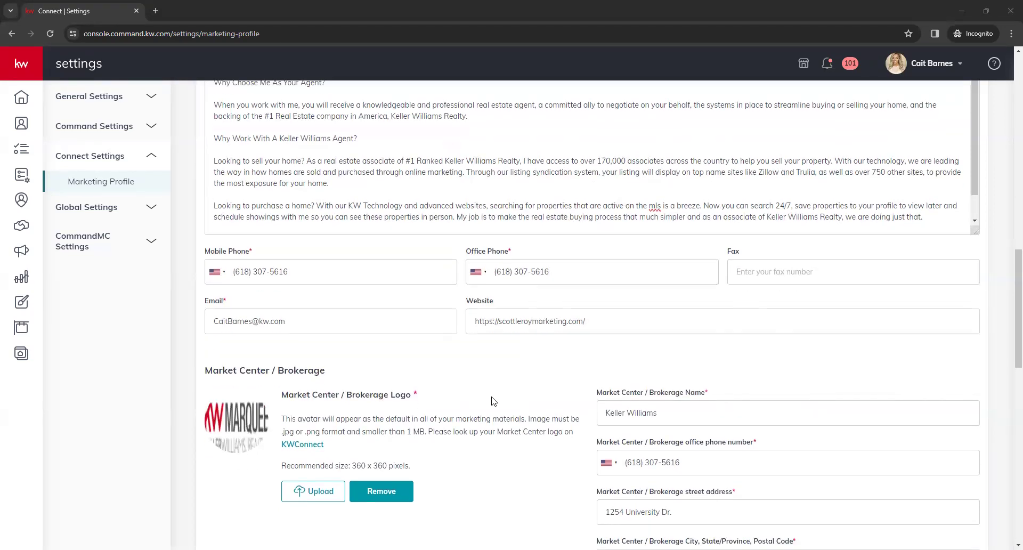
scroll(496, 402, "down", 1)
scroll(509, 408, "down", 1)
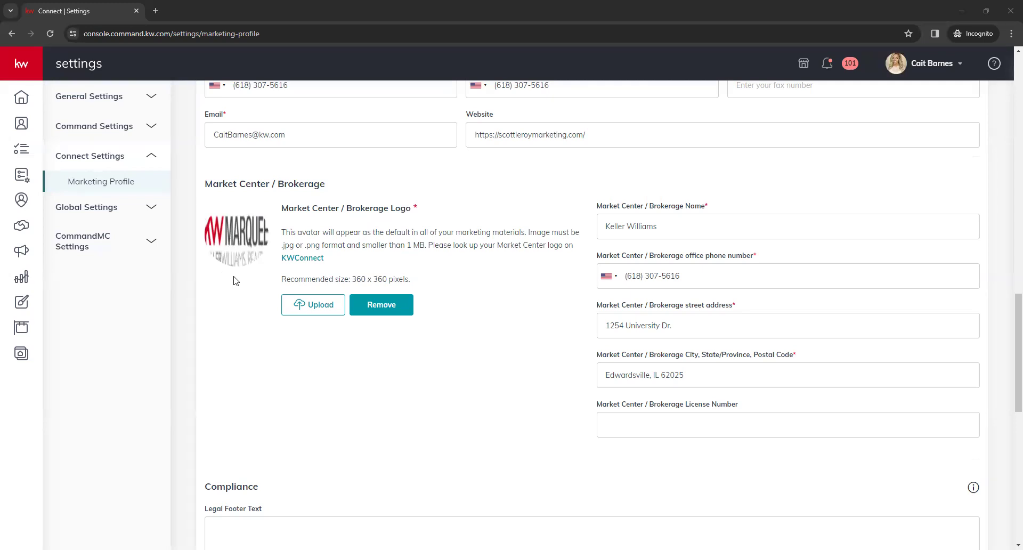
scroll(558, 367, "down", 1)
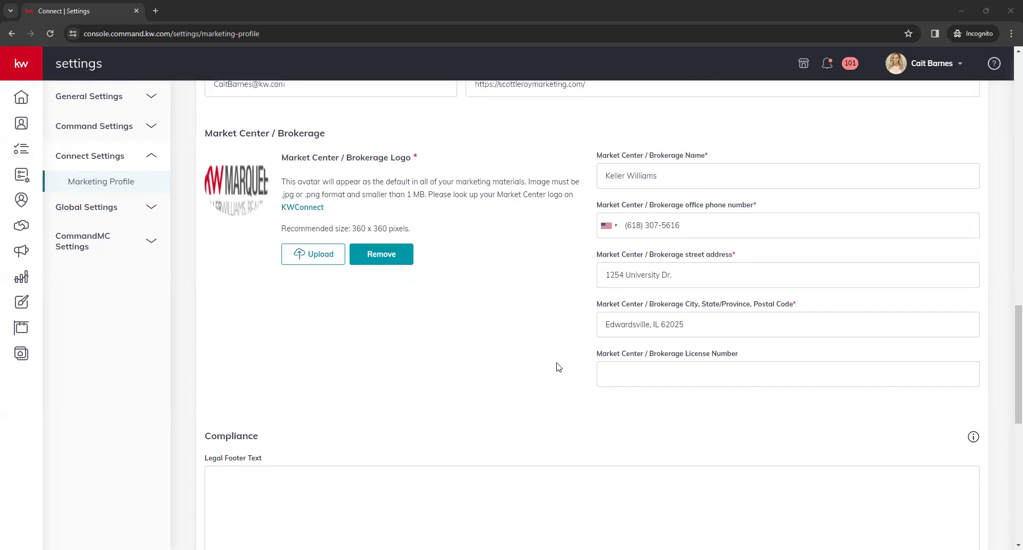
scroll(559, 367, "down", 4)
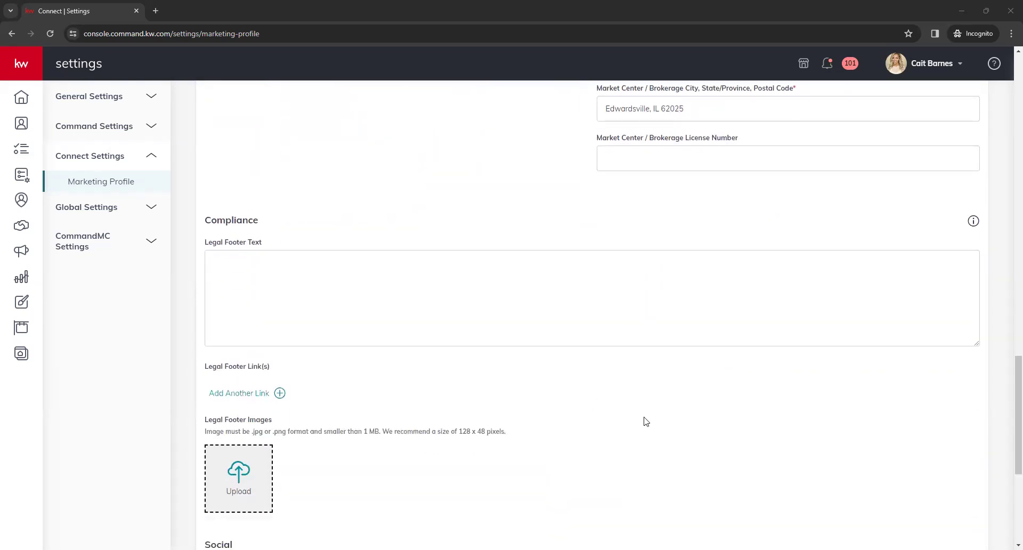
scroll(646, 422, "down", 1)
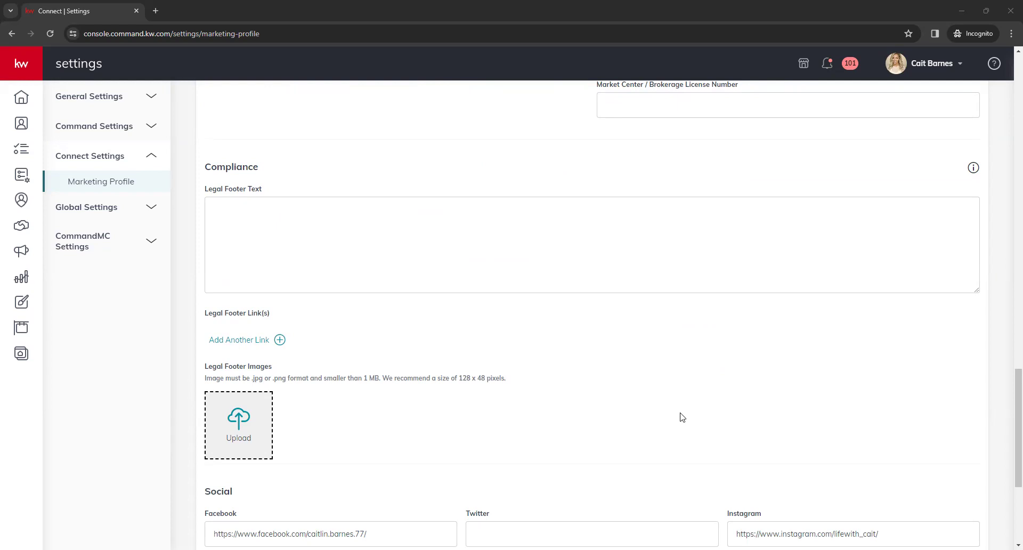
left_click(620, 272)
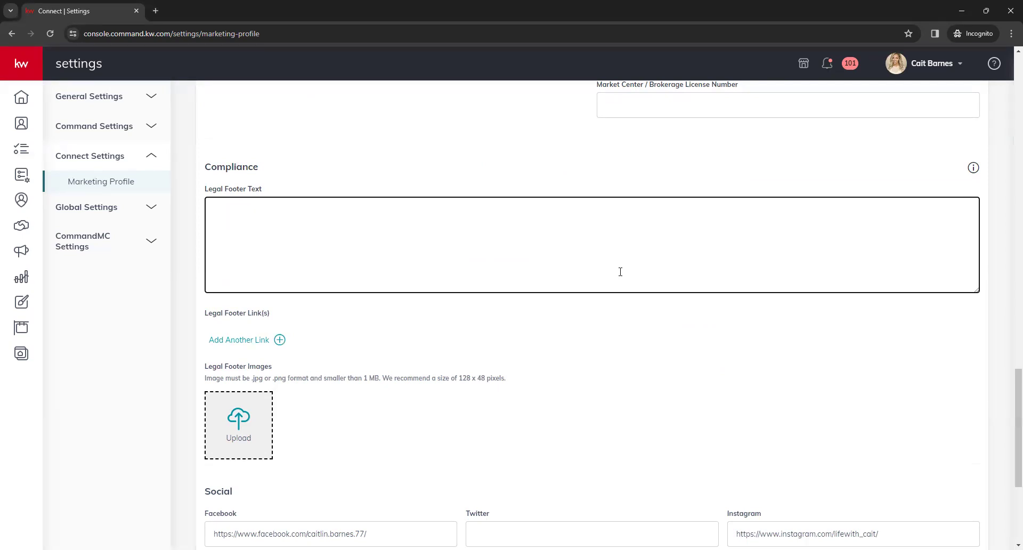
scroll(330, 333, "down", 1)
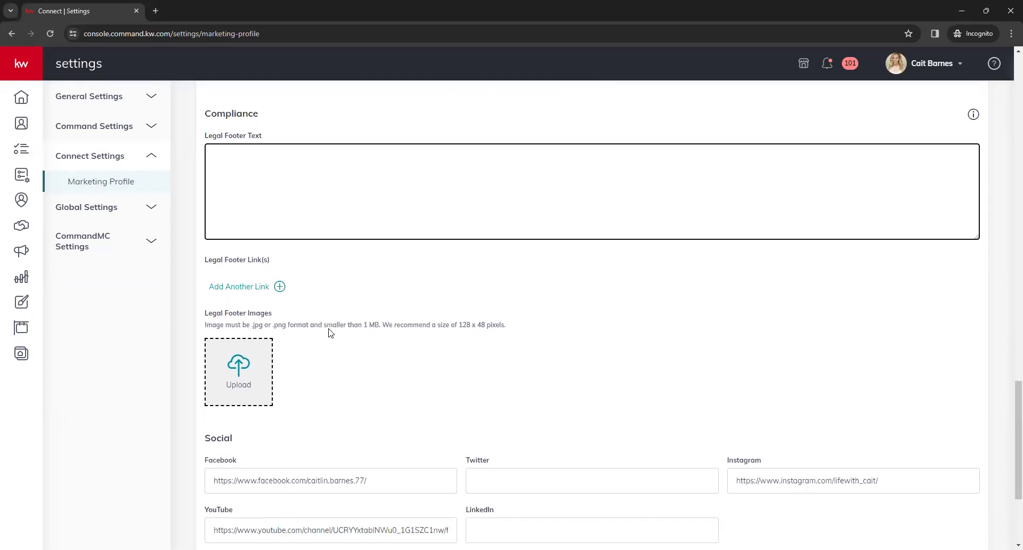
left_click(321, 311)
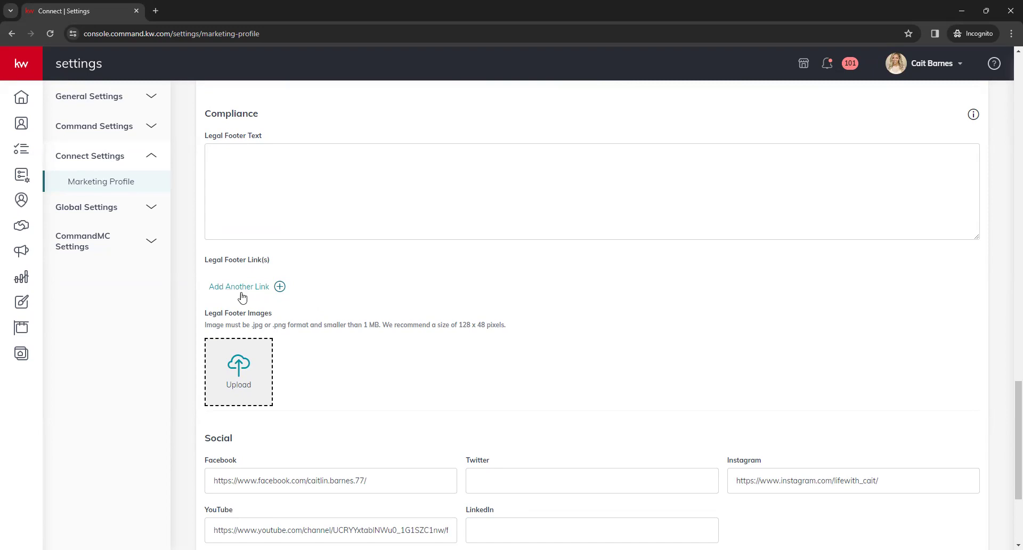
Add a Legal Footer Link row, then delete the empty row with its trash icon
left_click(245, 288)
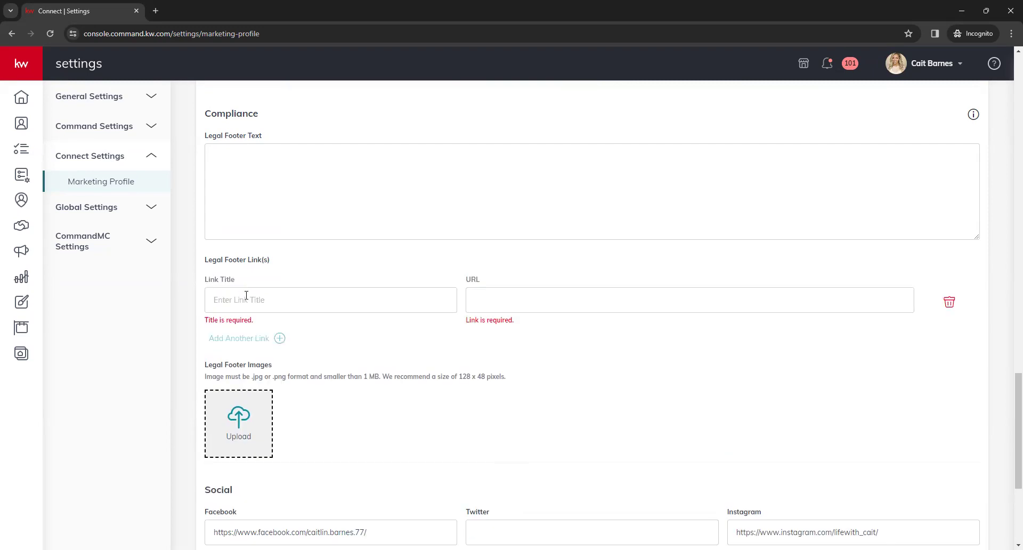
left_click(247, 299)
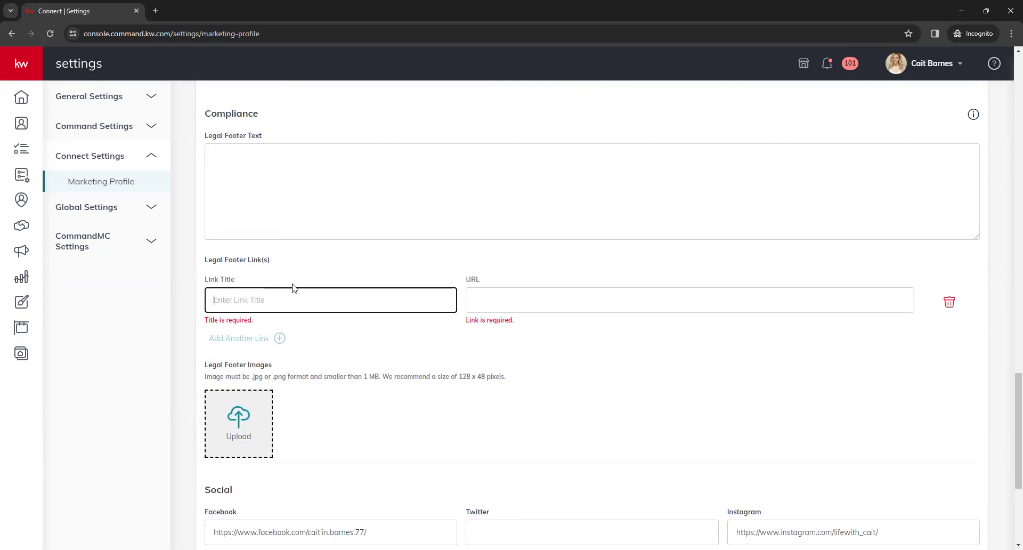
left_click(562, 296)
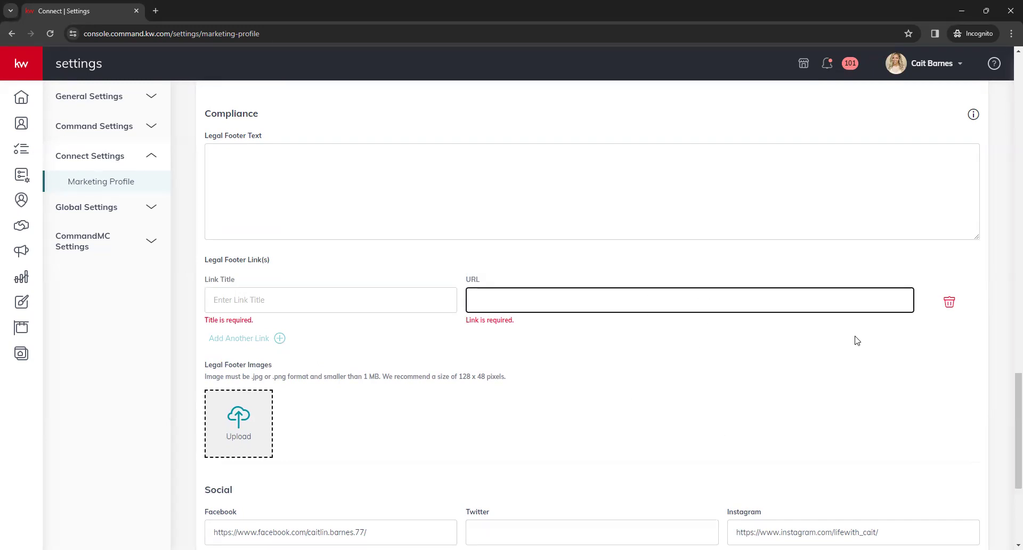
left_click(949, 303)
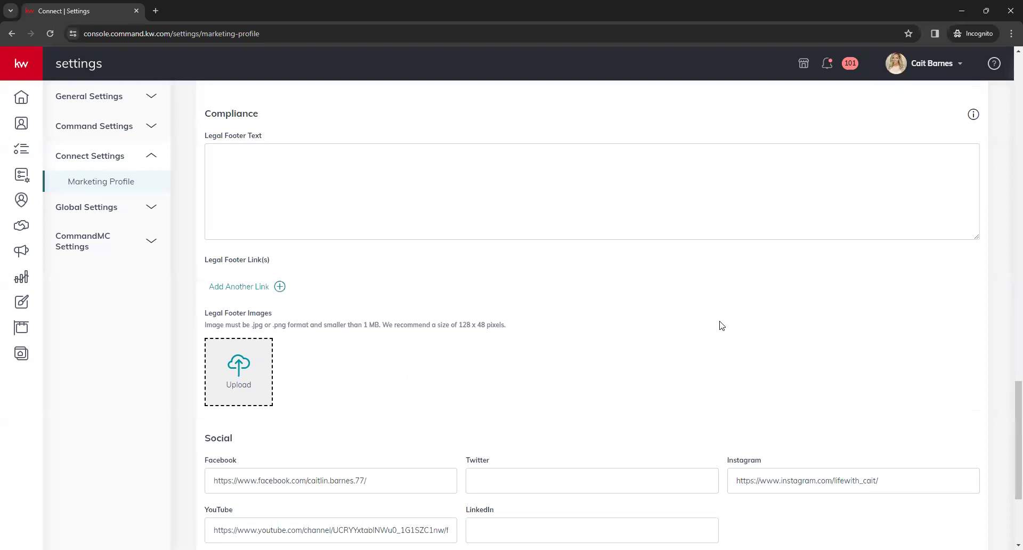
scroll(591, 322, "down", 1)
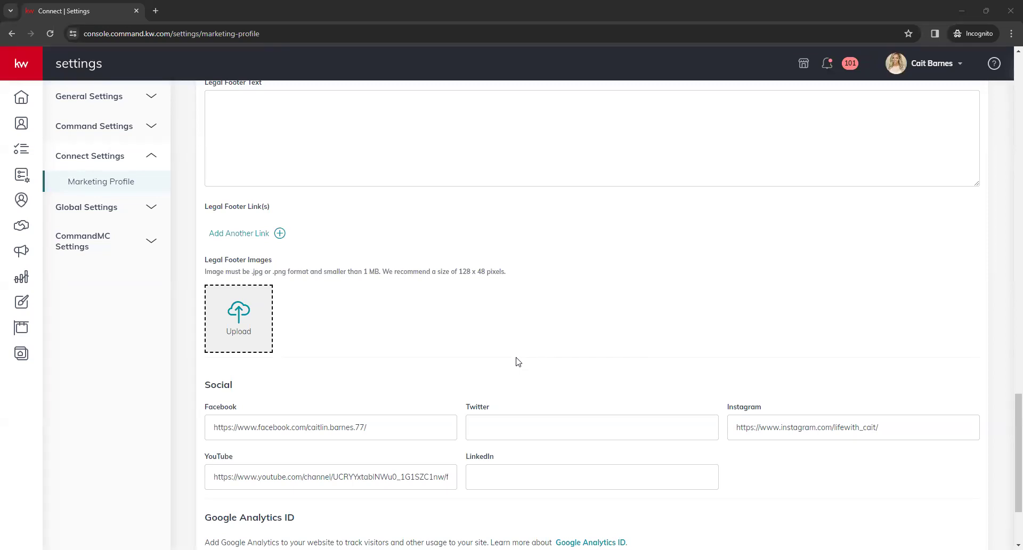
scroll(516, 362, "down", 2)
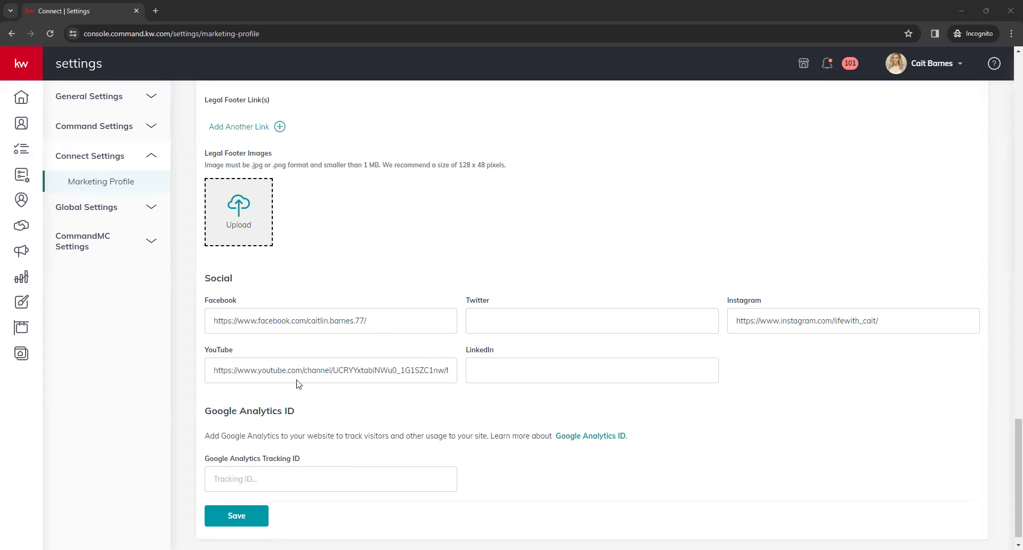
Save the Marketing Profile with agent-site branding, profile photo and team logo, then close the success message
left_click(234, 516)
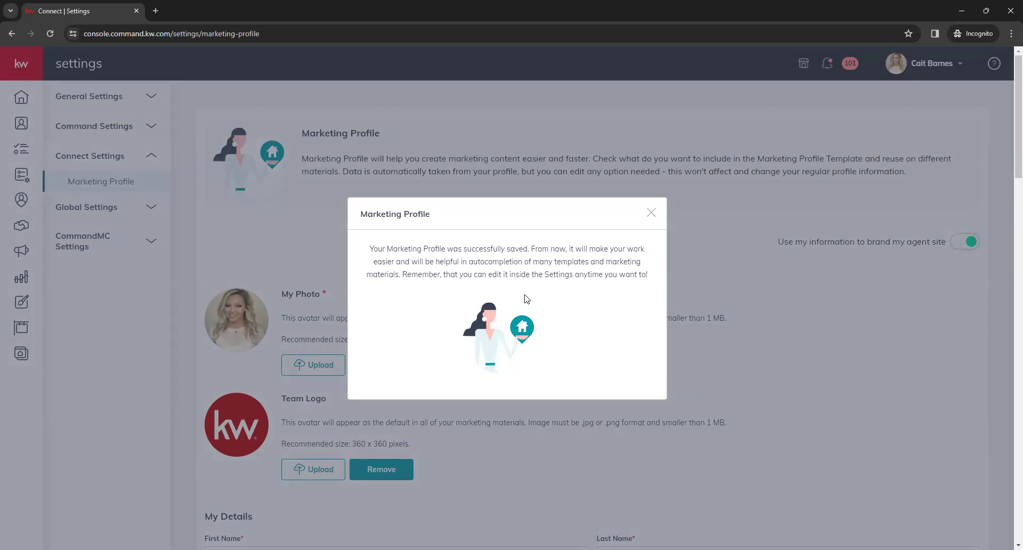
left_click(287, 235)
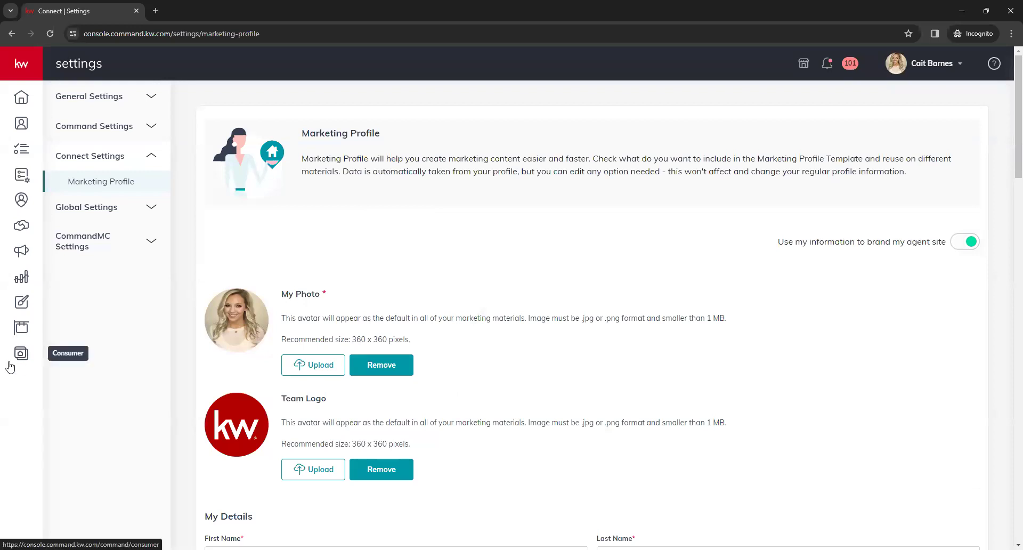
Go to the Consumer section's Manage My Website page from the expanded navigation rail
left_click(20, 60)
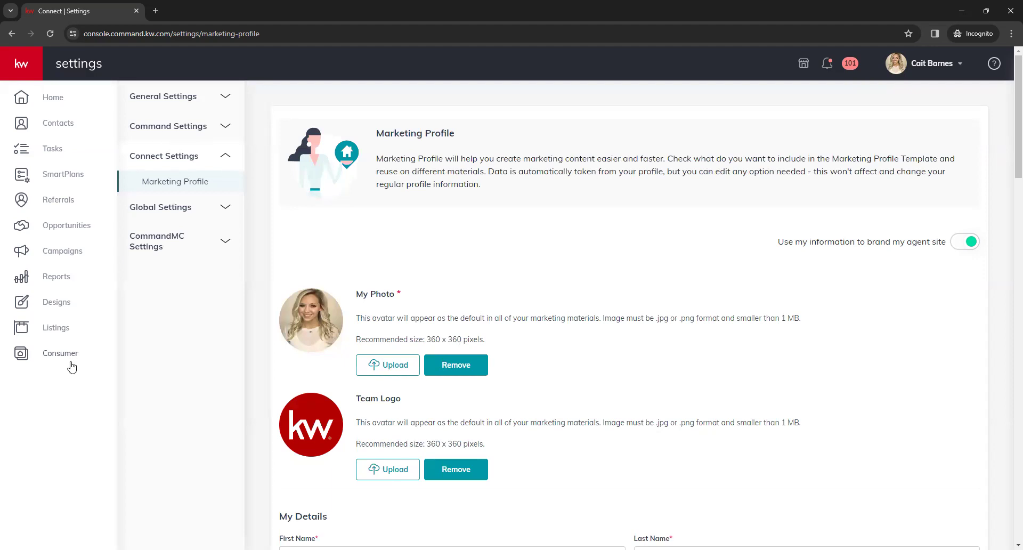
left_click(55, 363)
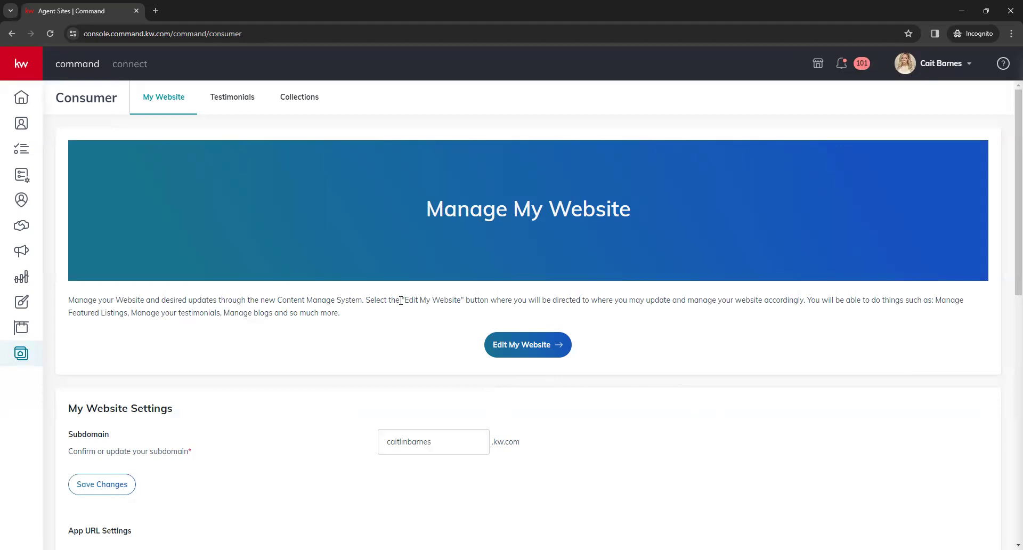
Review the agent's Subdomain field, leaving it unchanged
scroll(377, 280, "down", 2)
scroll(374, 278, "down", 1)
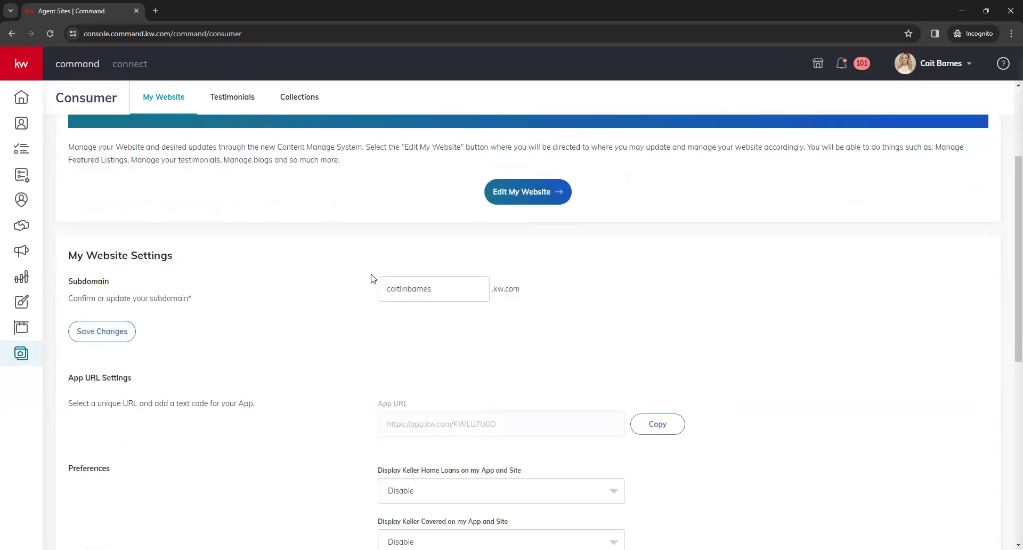
left_click(487, 287)
left_click(460, 326)
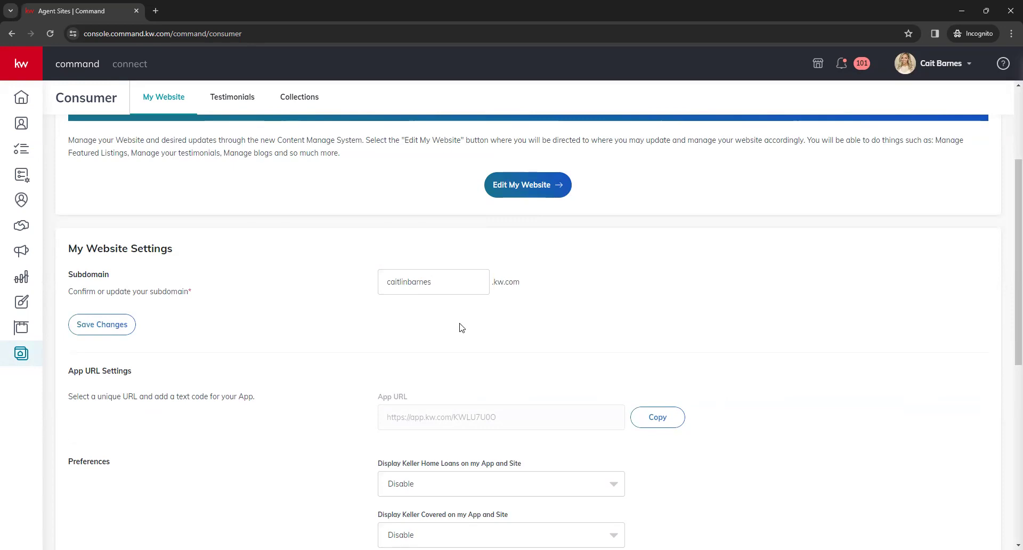
double_click(474, 291)
left_click(462, 314)
Copy the App URL and scroll down to the Forced Registration settings
scroll(460, 317, "down", 1)
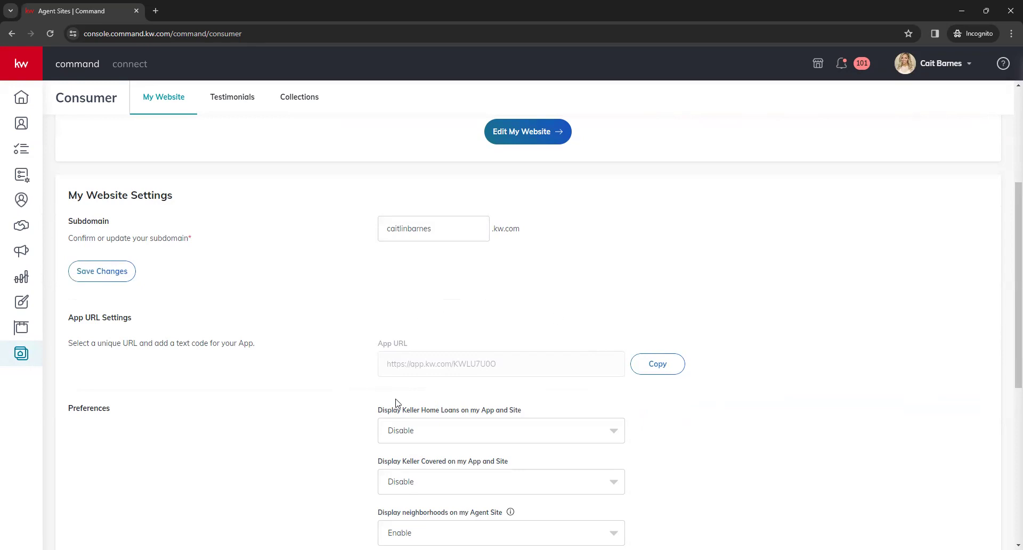
left_click(666, 365)
scroll(295, 362, "down", 2)
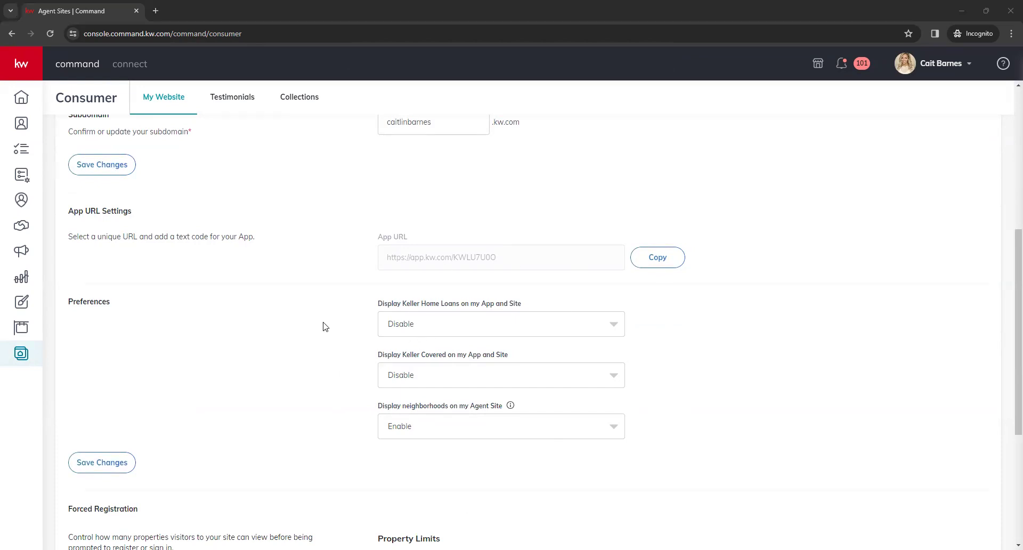
scroll(322, 321, "down", 5)
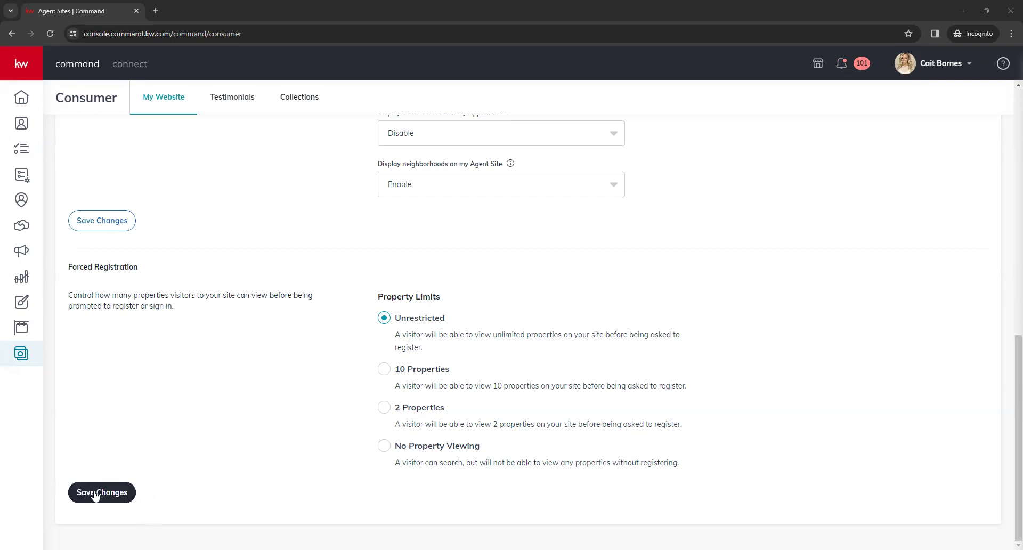
scroll(144, 446, "up", 2)
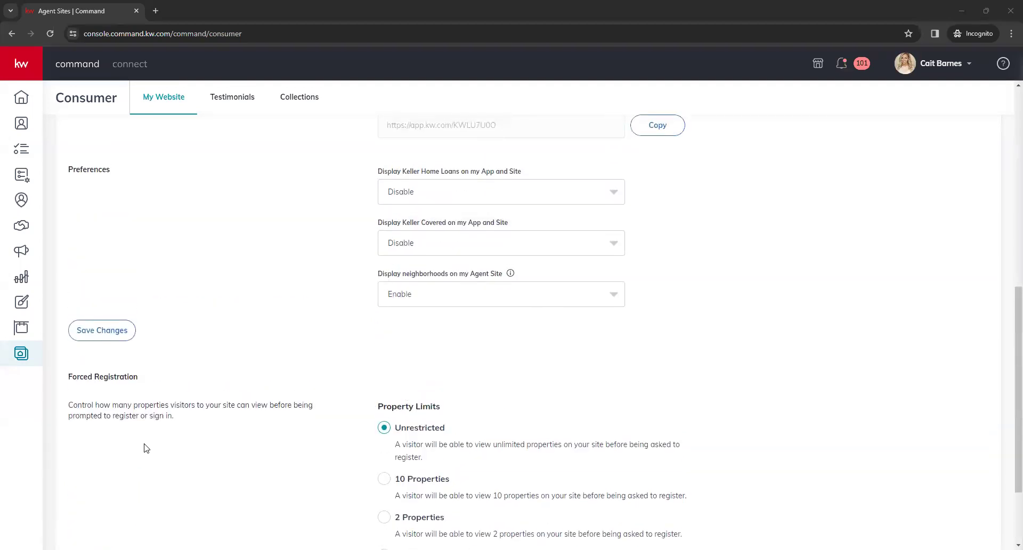
scroll(87, 381, "up", 1)
scroll(202, 362, "up", 3)
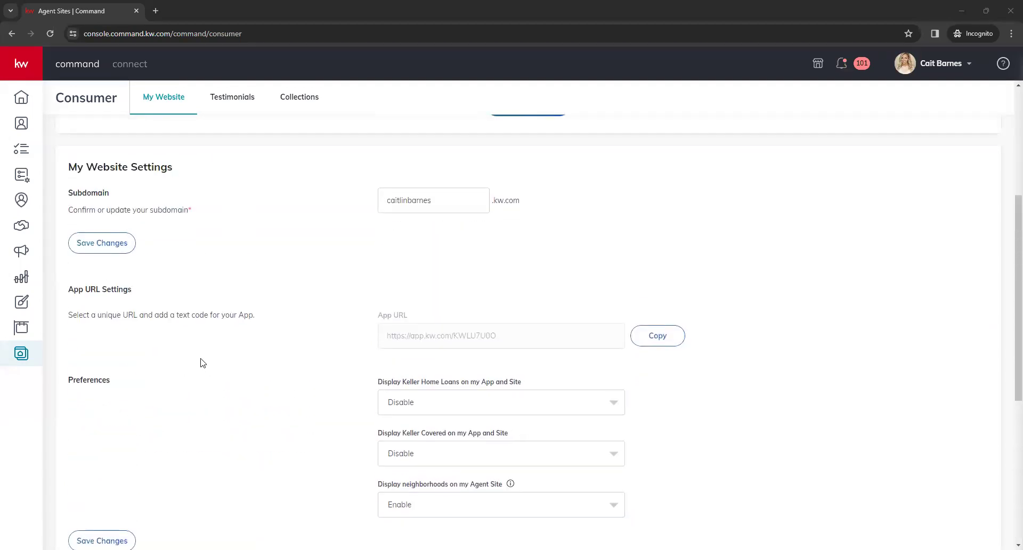
scroll(202, 362, "up", 2)
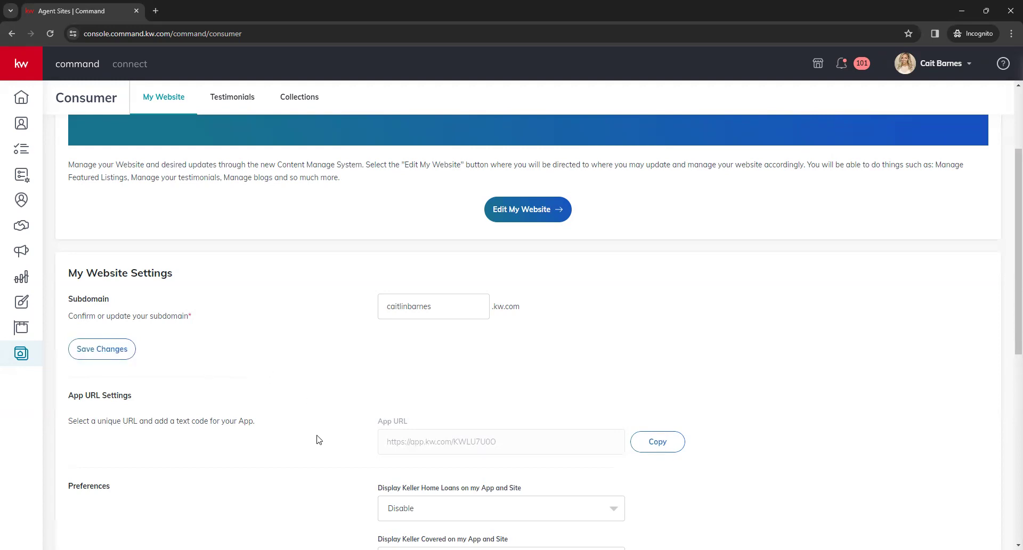
scroll(318, 439, "up", 2)
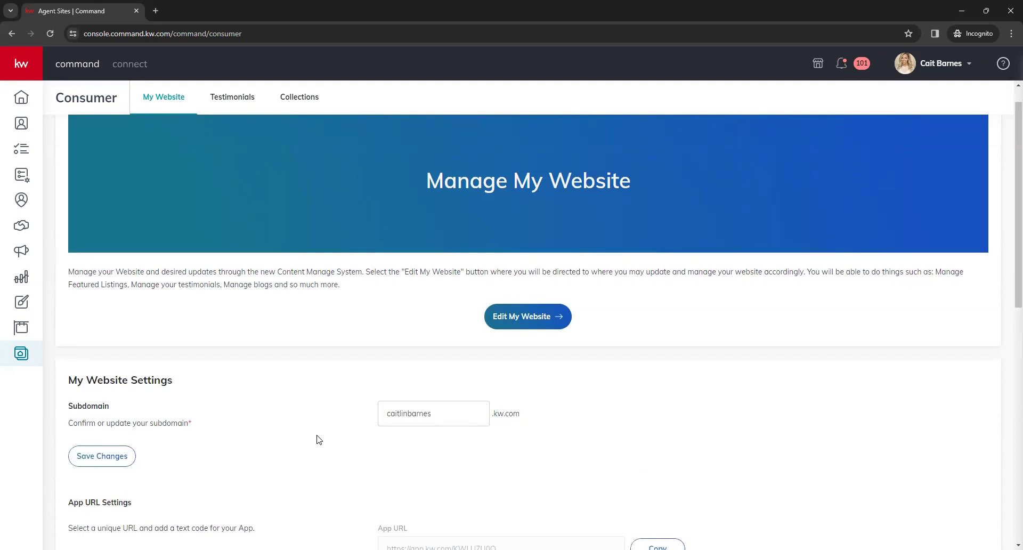
scroll(318, 440, "up", 1)
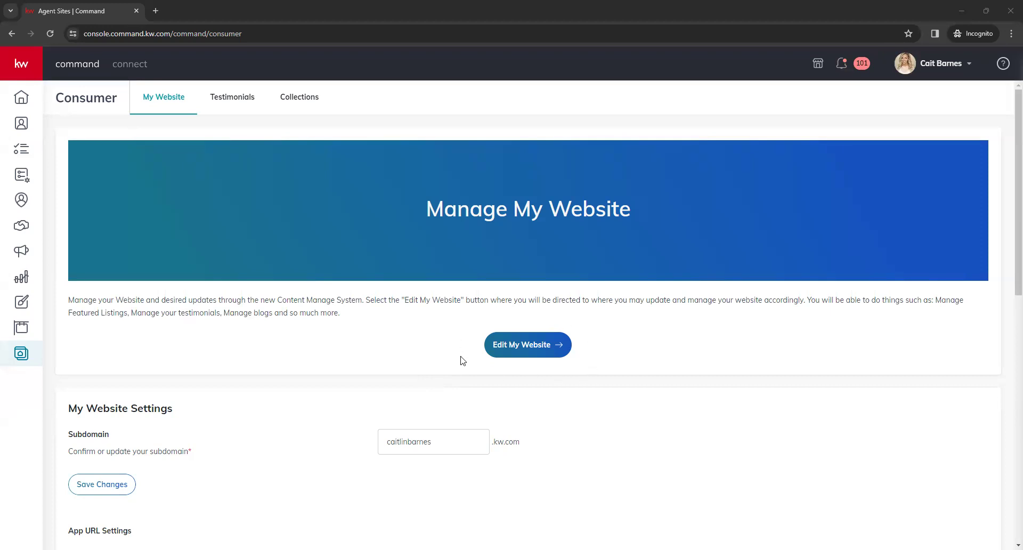
Launch Edit My Website in a new tab and show the Agent Website Builder welcome tour
left_click(523, 350)
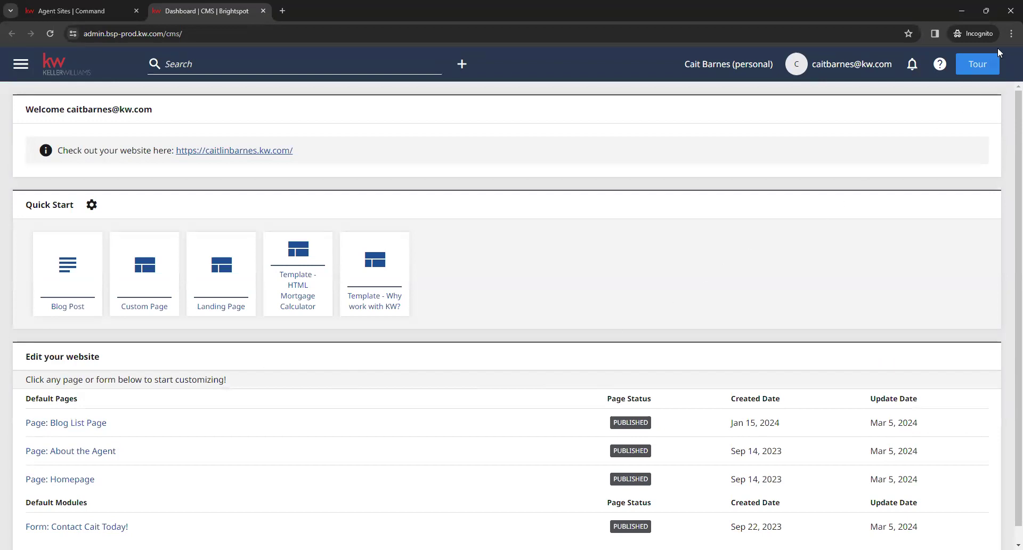
left_click(986, 65)
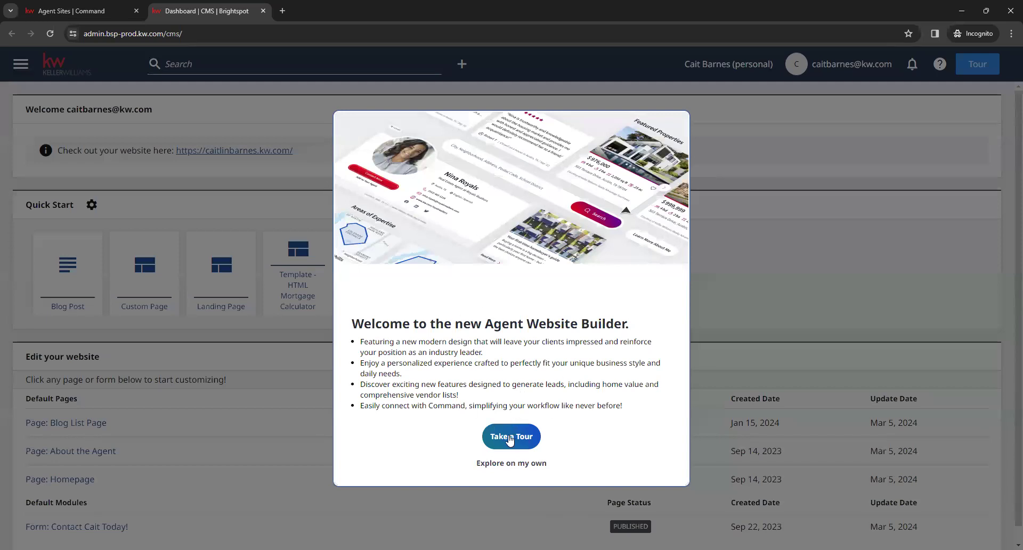
left_click(501, 464)
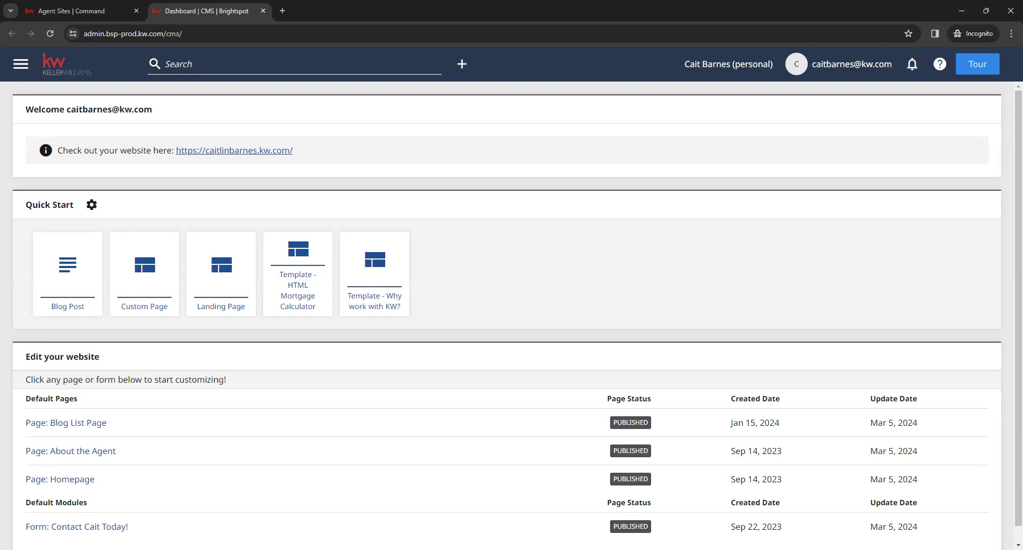
scroll(160, 396, "down", 1)
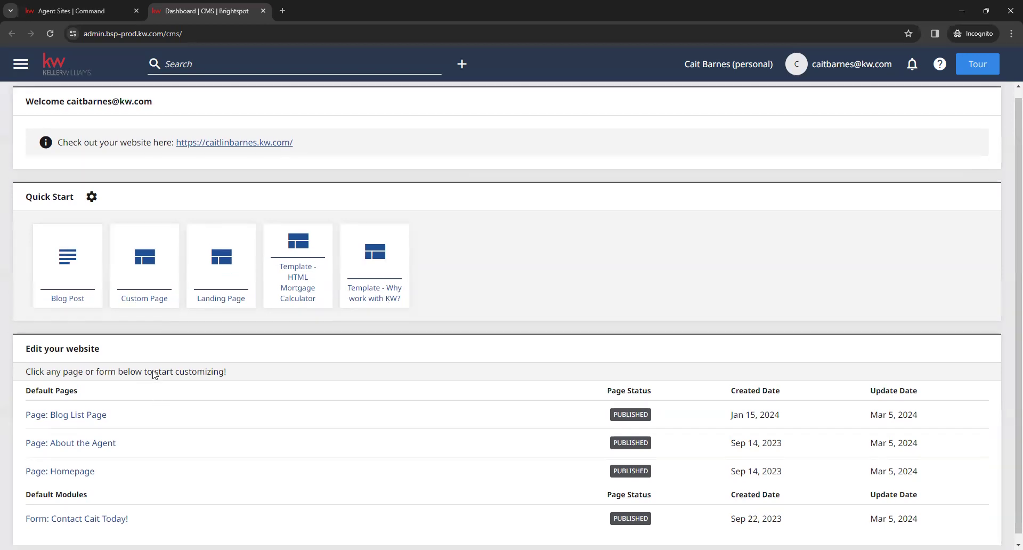
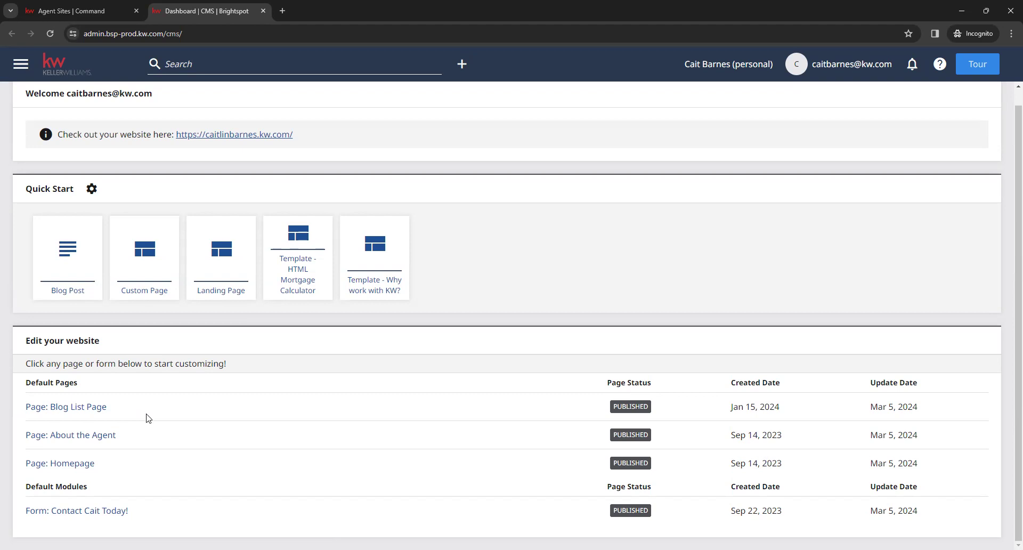
Open the Blog List Page from the dashboard's Default Pages list for editing
left_click_drag(120, 440, 63, 441)
left_click(138, 443)
left_click(100, 408)
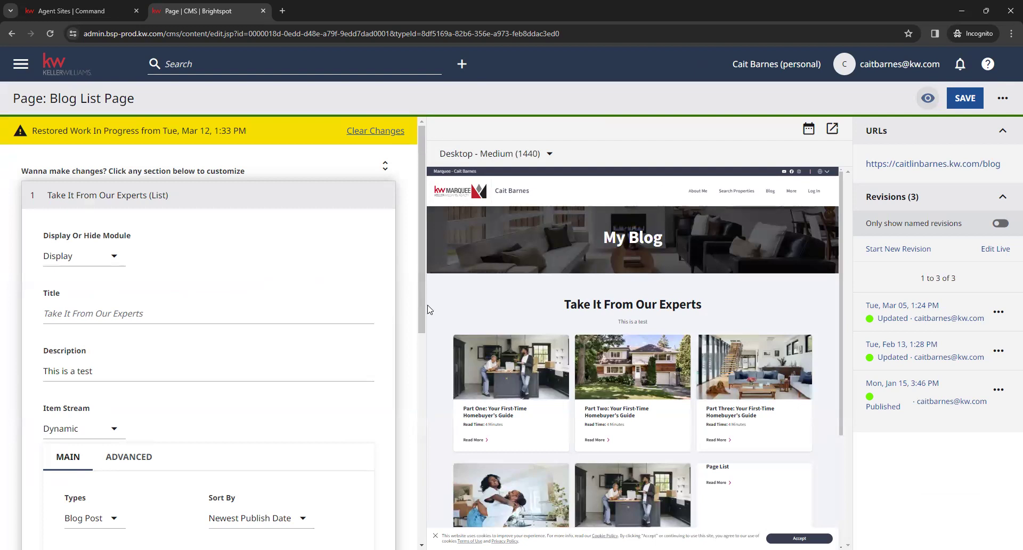
Add a seventh Featured Items row to the Blog List Page and open its content picker
scroll(439, 325, "down", 1)
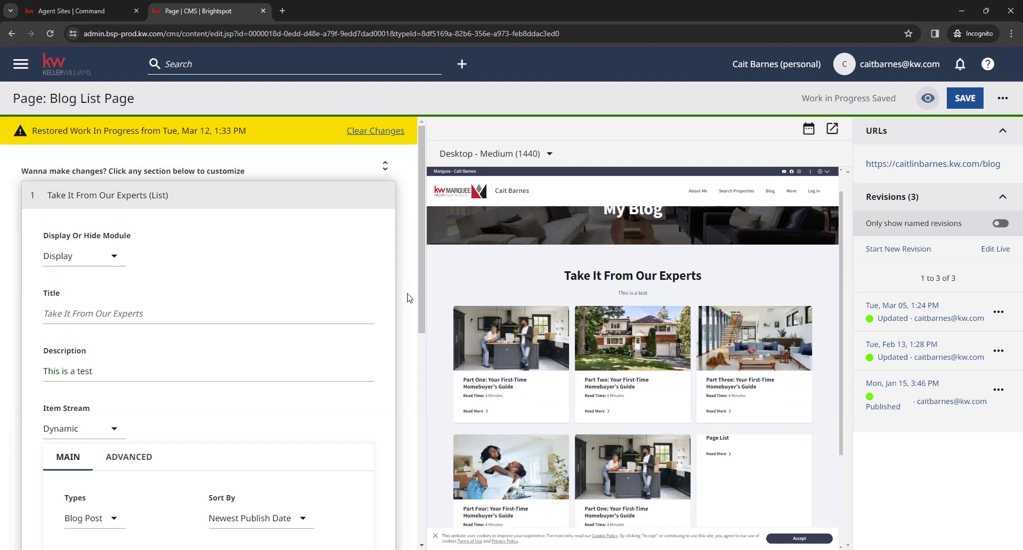
scroll(409, 305, "down", 1)
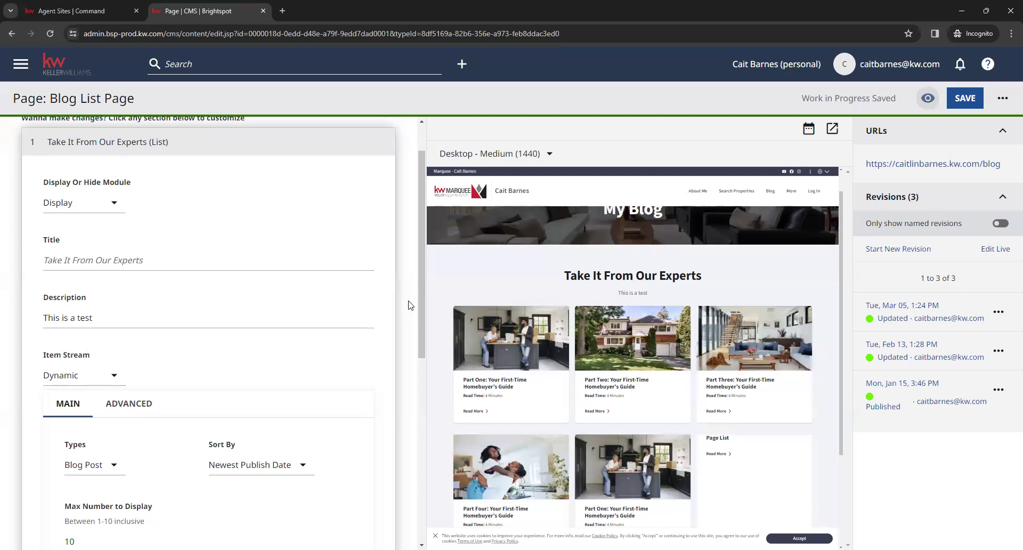
scroll(409, 304, "down", 4)
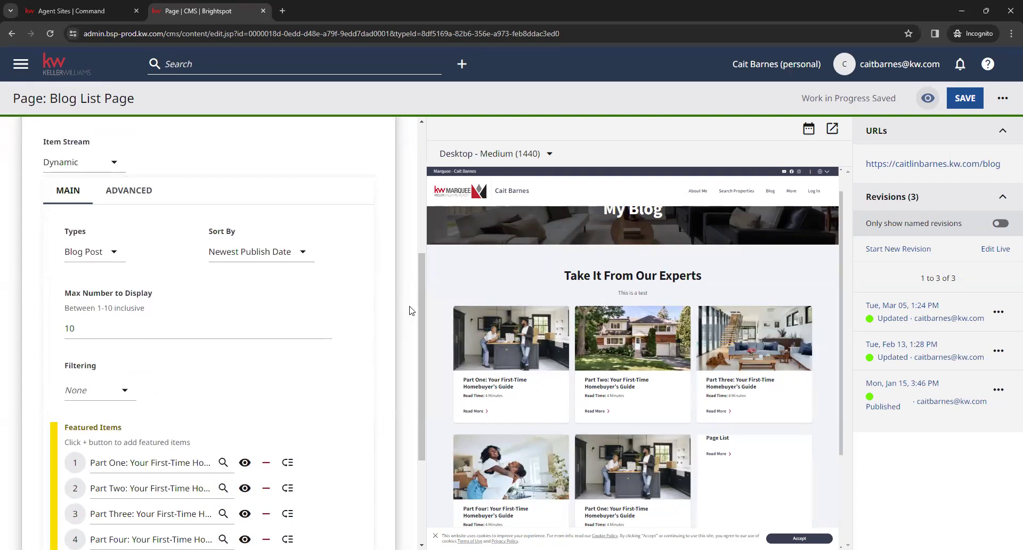
scroll(411, 312, "down", 1)
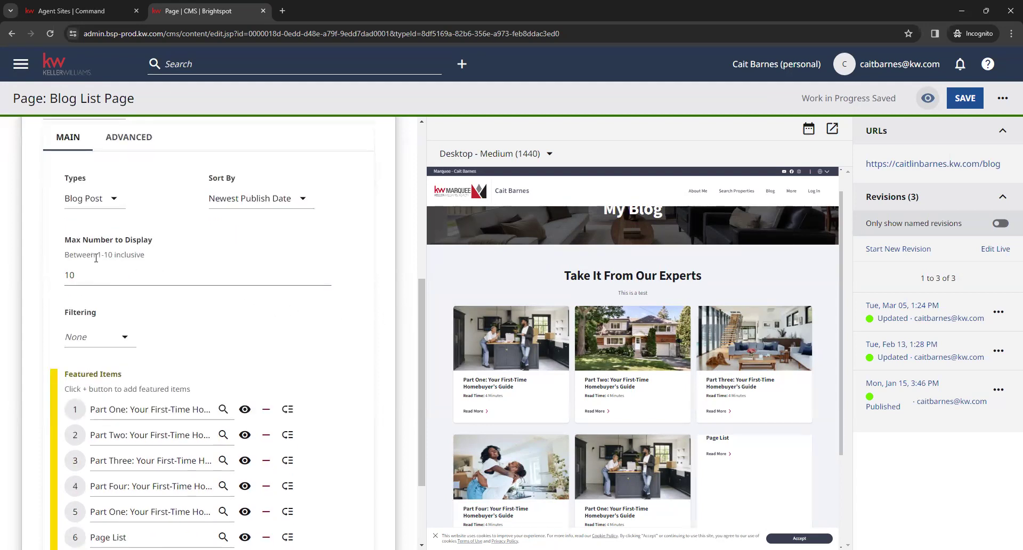
left_click_drag(94, 255, 116, 254)
left_click(115, 255)
scroll(319, 320, "down", 2)
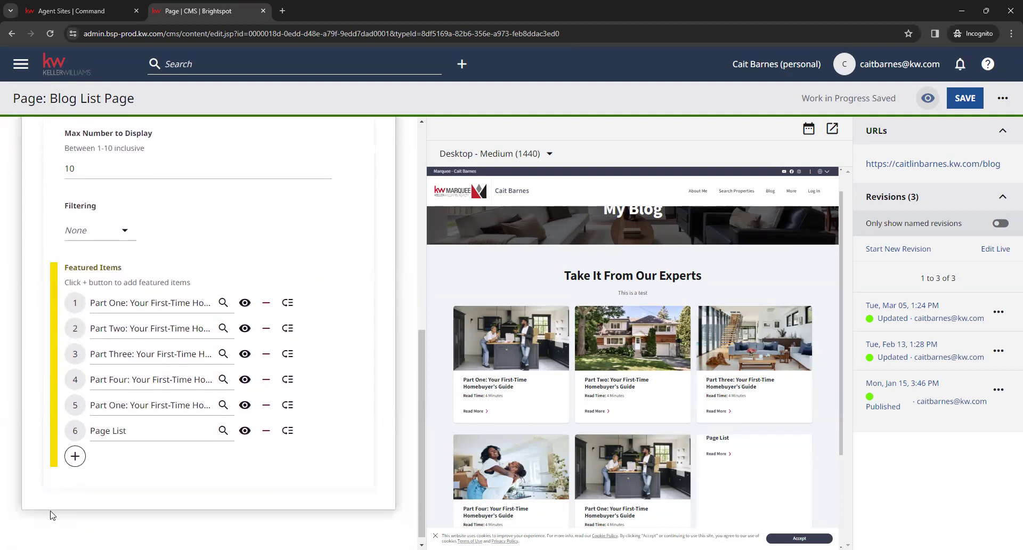
left_click(75, 458)
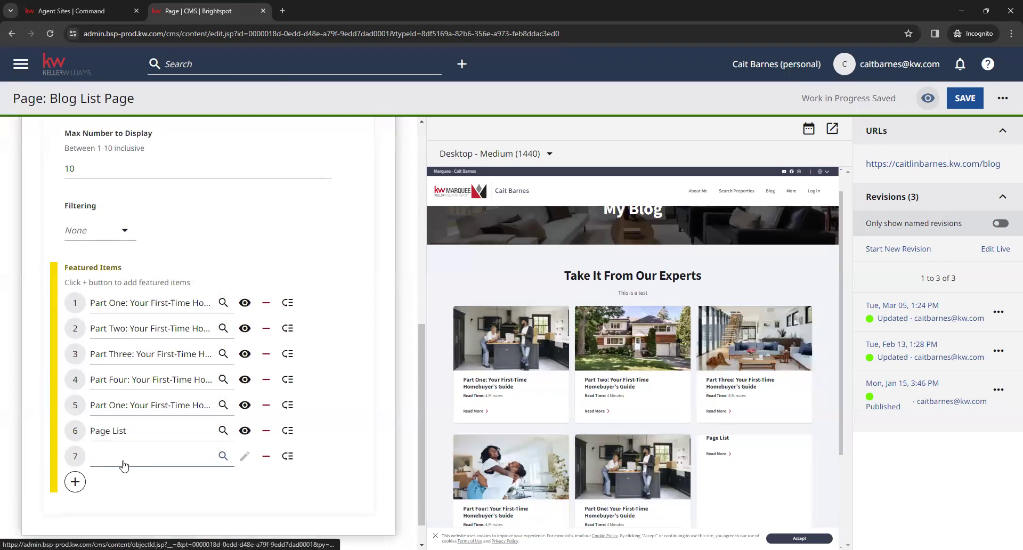
left_click(154, 456)
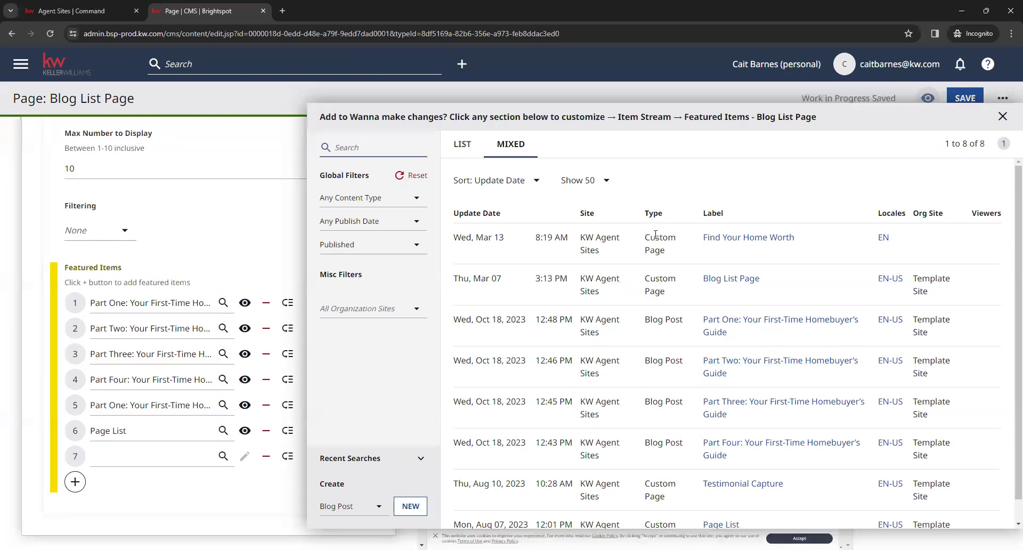
Look over the Add to Featured Items list, including Blog Post, and close it unselected
left_click(656, 329)
left_click_drag(644, 362, 684, 363)
left_click(682, 369)
left_click(274, 245)
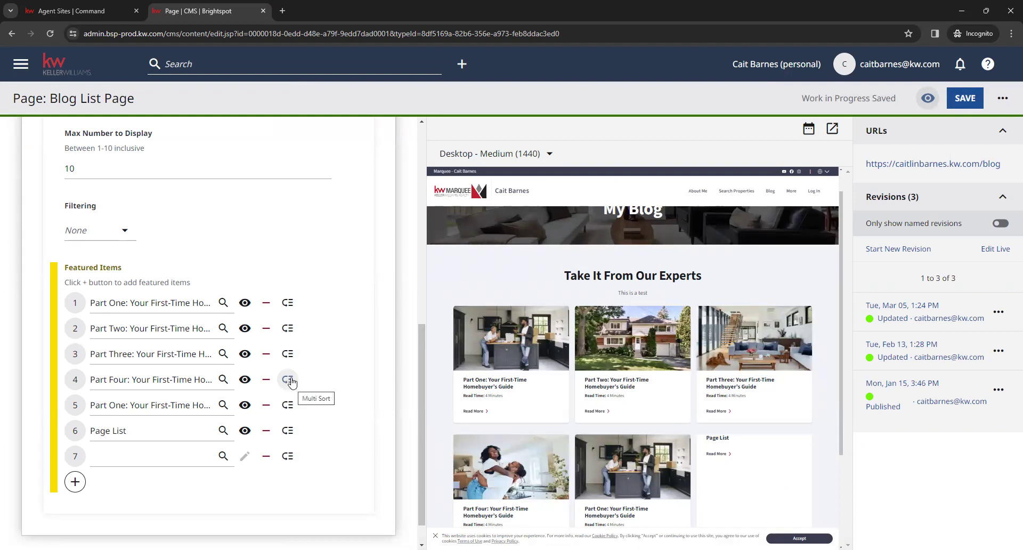
Remove featured item 5 (duplicate Part One) and item 6 (Page List) from the blog list
left_click_drag(287, 381, 283, 395)
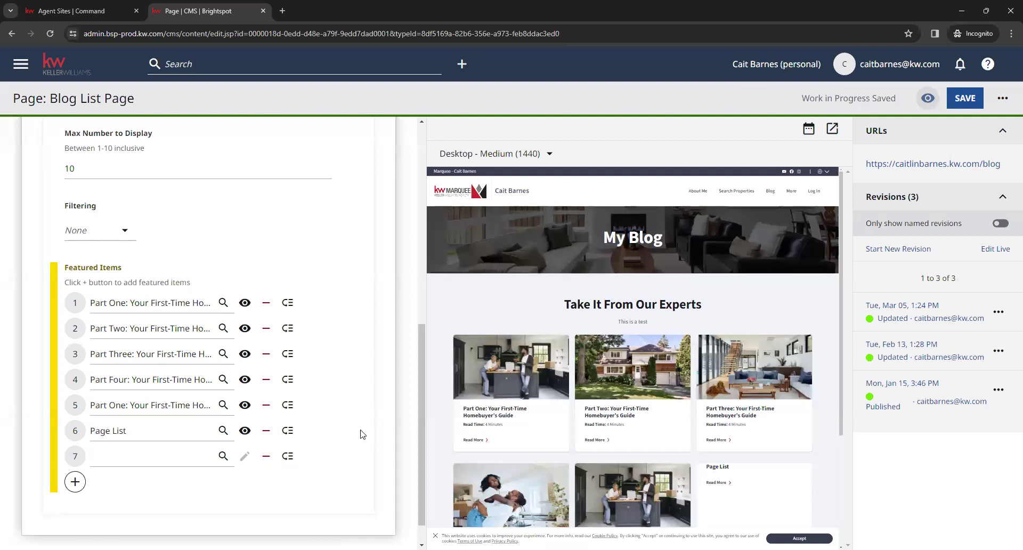
scroll(354, 394, "down", 1)
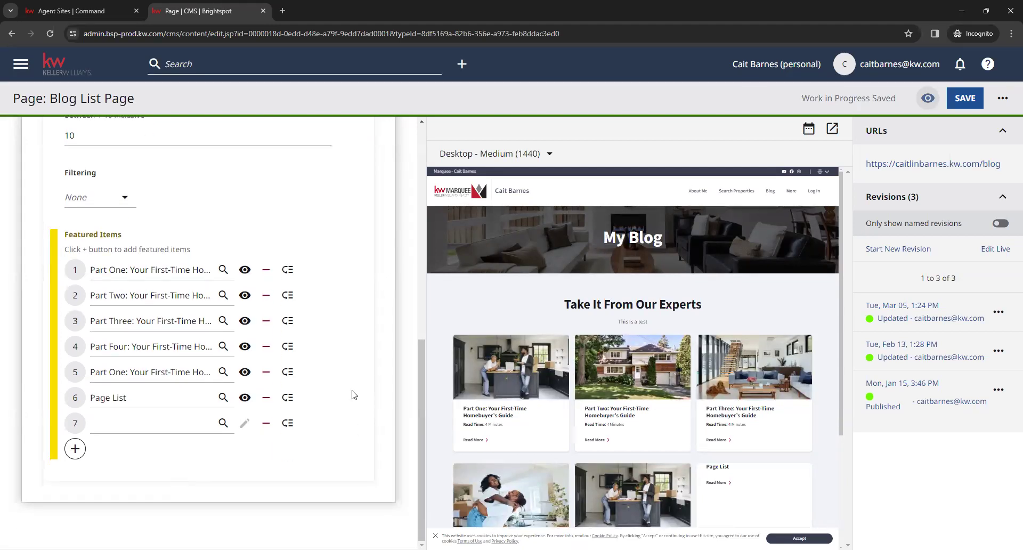
scroll(638, 413, "down", 1)
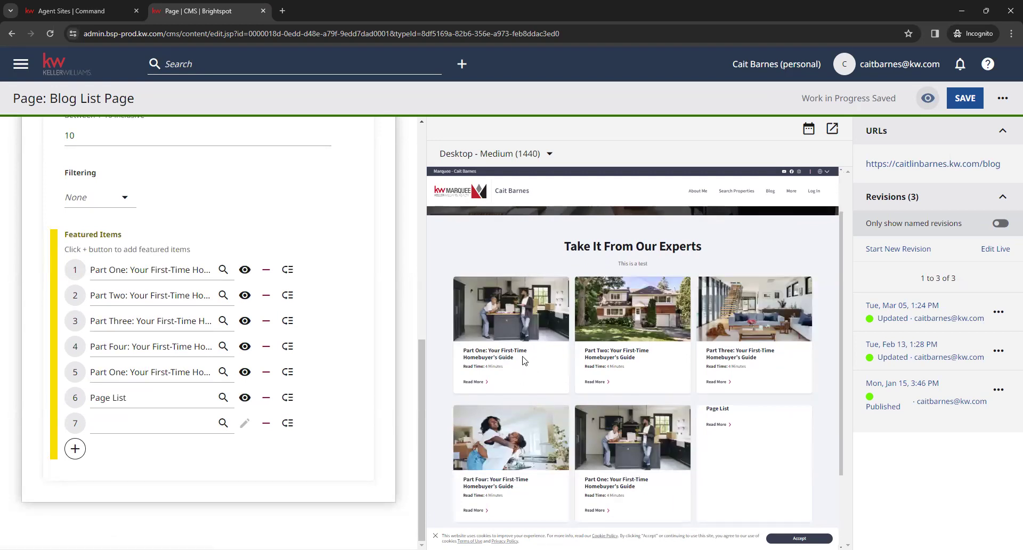
left_click(269, 379)
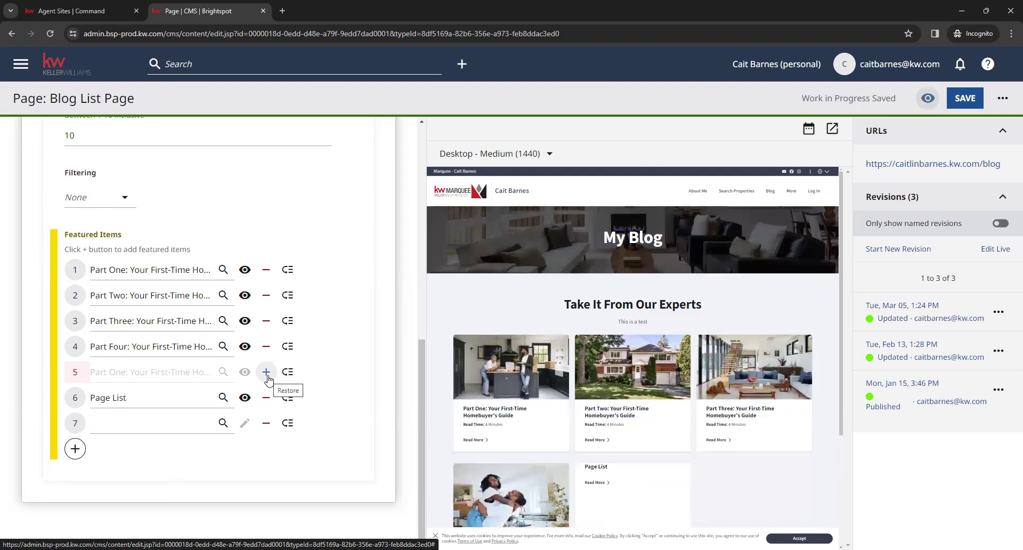
left_click(266, 397)
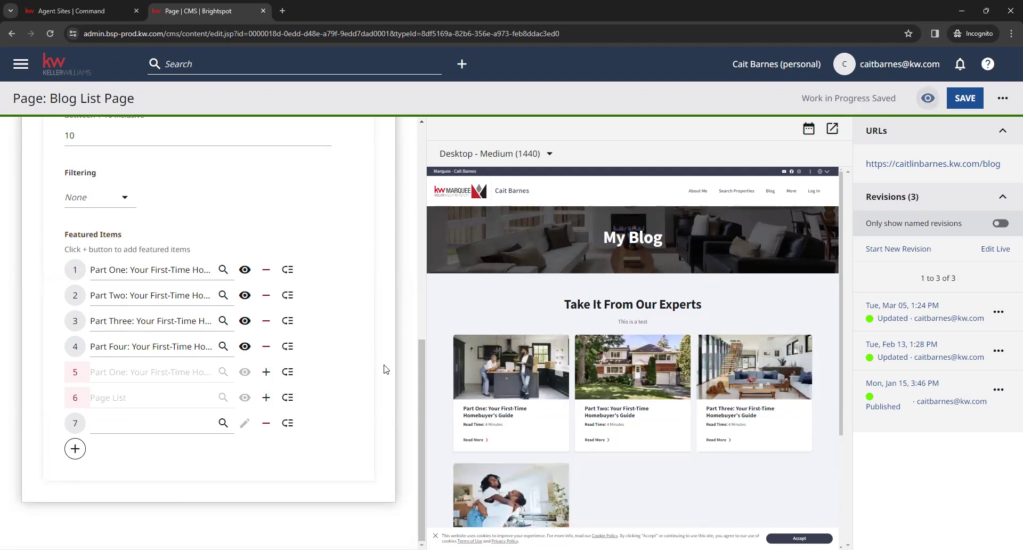
scroll(388, 430, "up", 4)
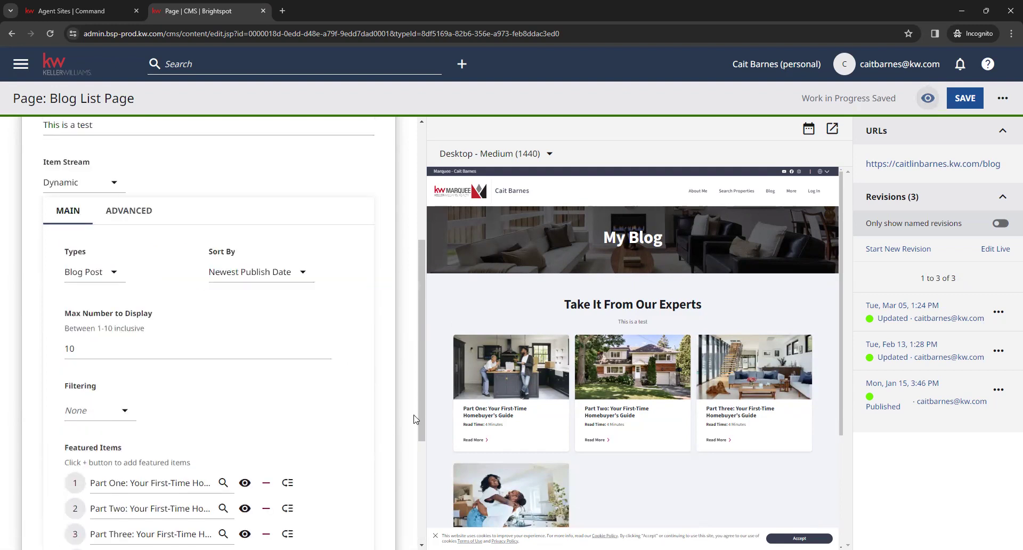
scroll(383, 447, "up", 4)
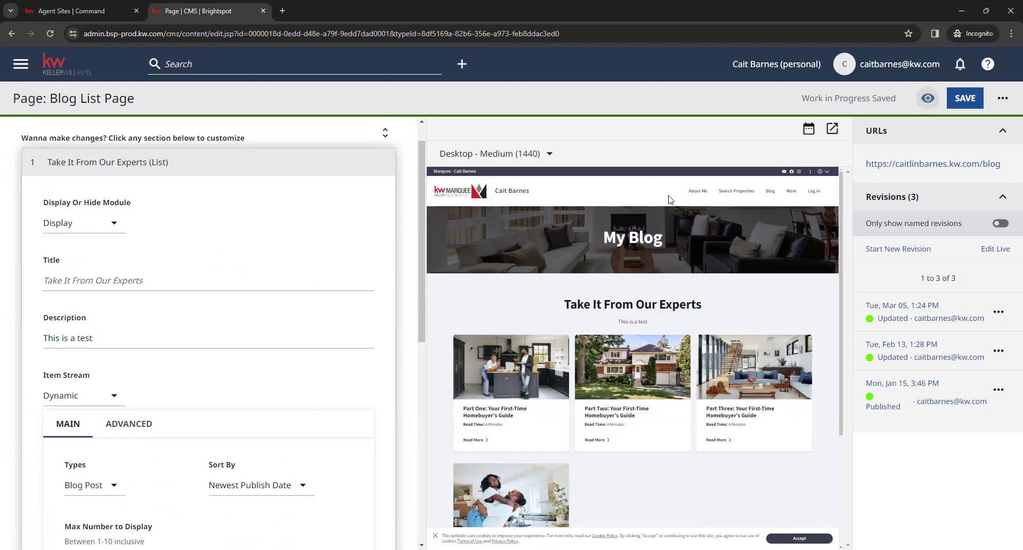
Save the Blog List Page and expand Take It From Our Experts to check its Title and Description
left_click(966, 100)
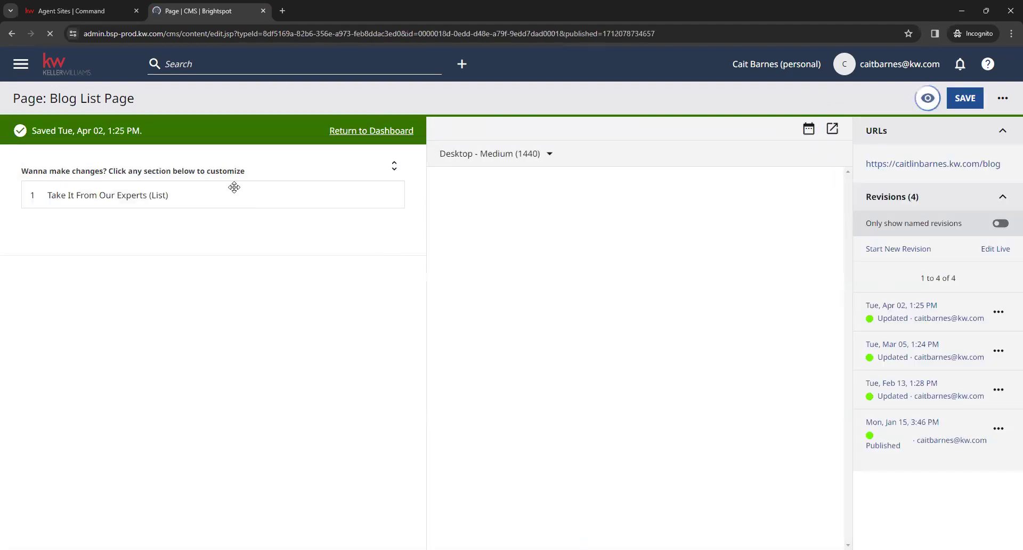
left_click(234, 190)
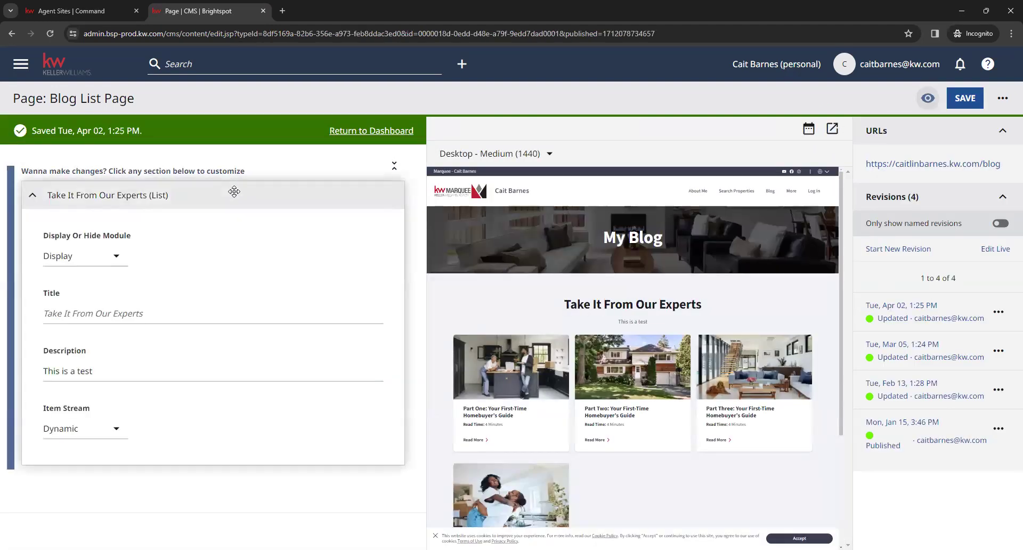
left_click(138, 309)
left_click(127, 369)
left_click(150, 321)
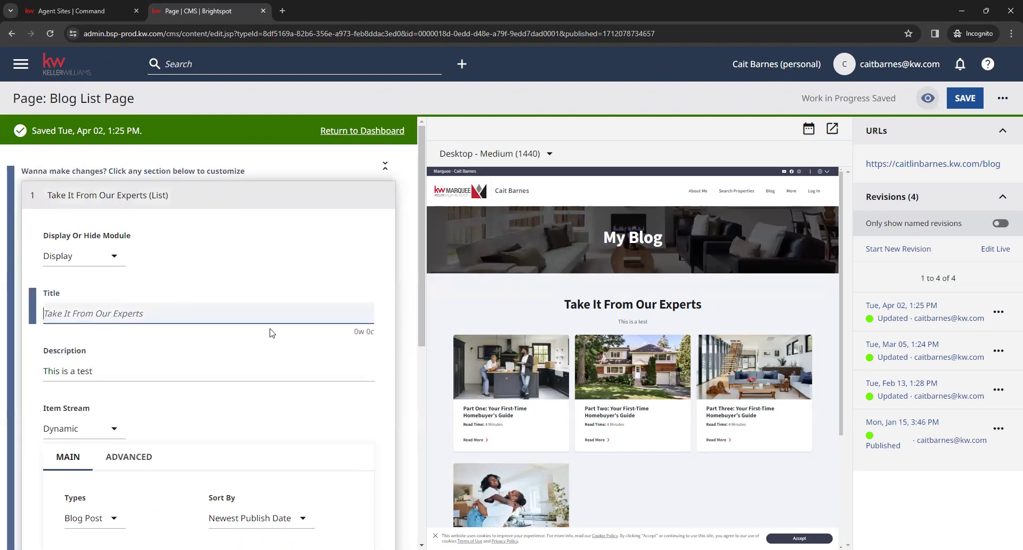
Match the preview heading and 'This is a test' subtitle to their fields, then head to the dashboard
left_click_drag(565, 306, 707, 307)
left_click(707, 307)
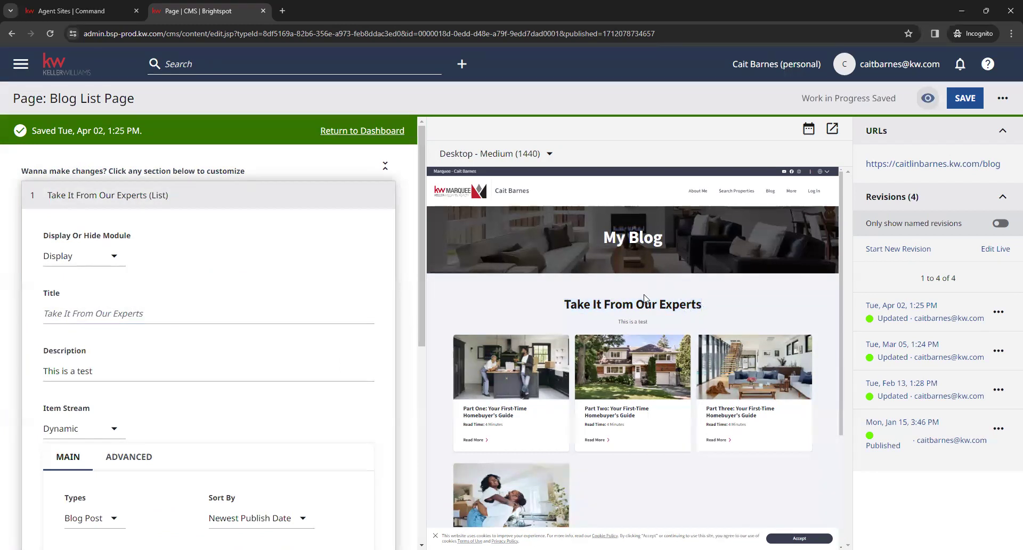
left_click(66, 313)
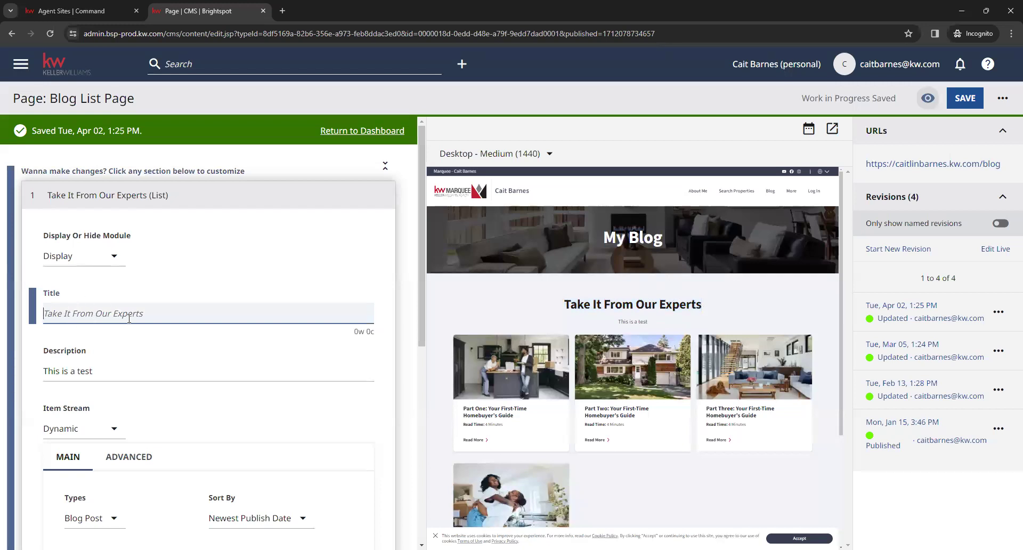
left_click(142, 371)
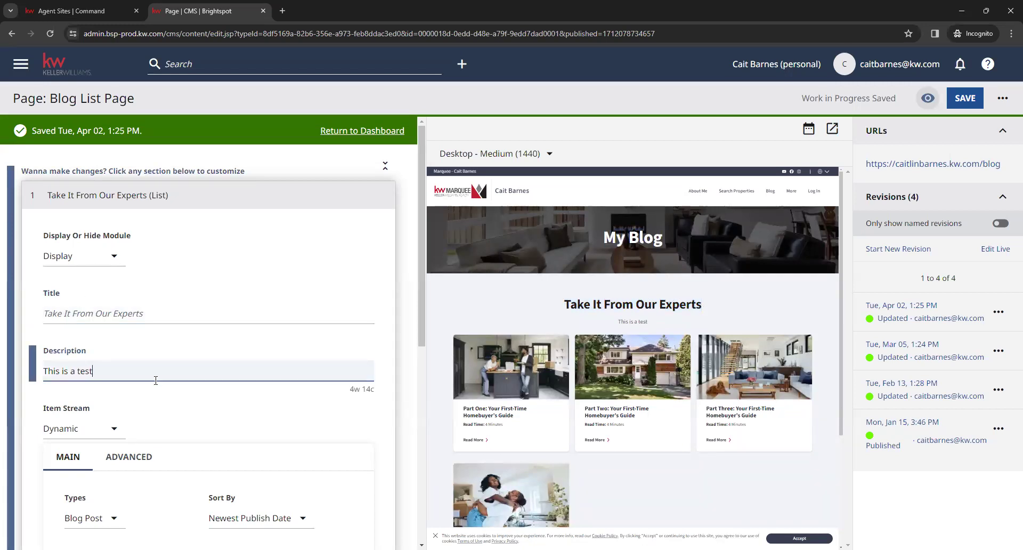
left_click_drag(648, 322, 620, 327)
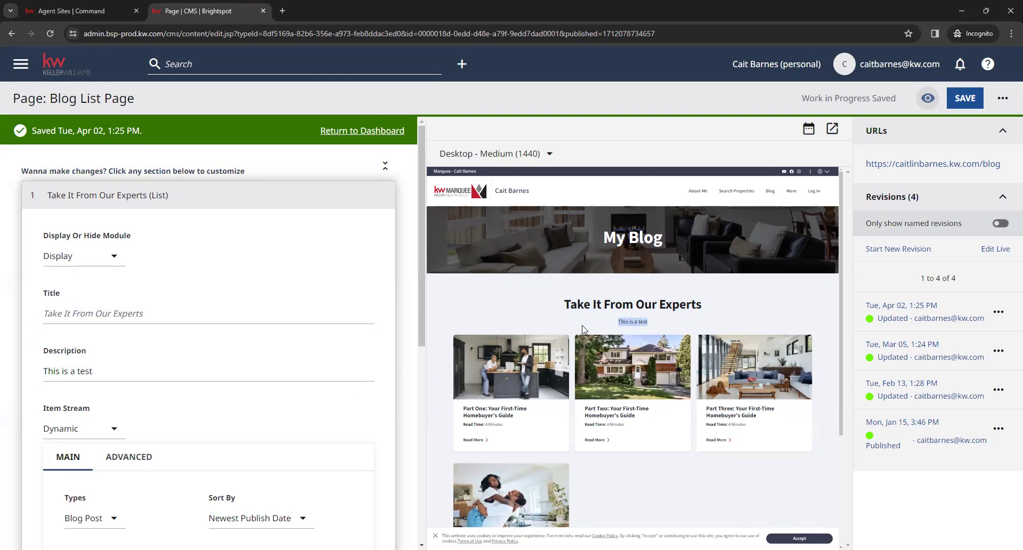
left_click(598, 329)
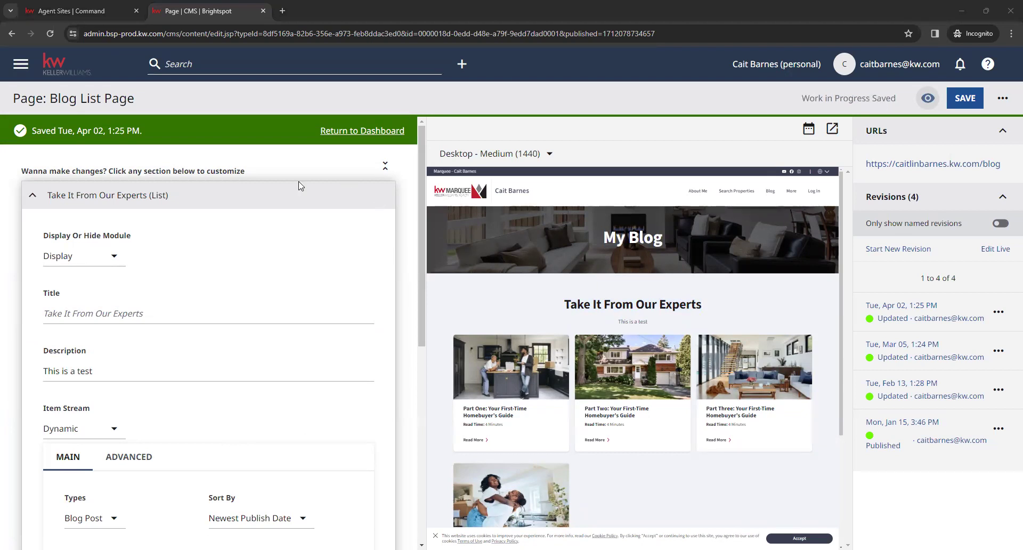
left_click(34, 131)
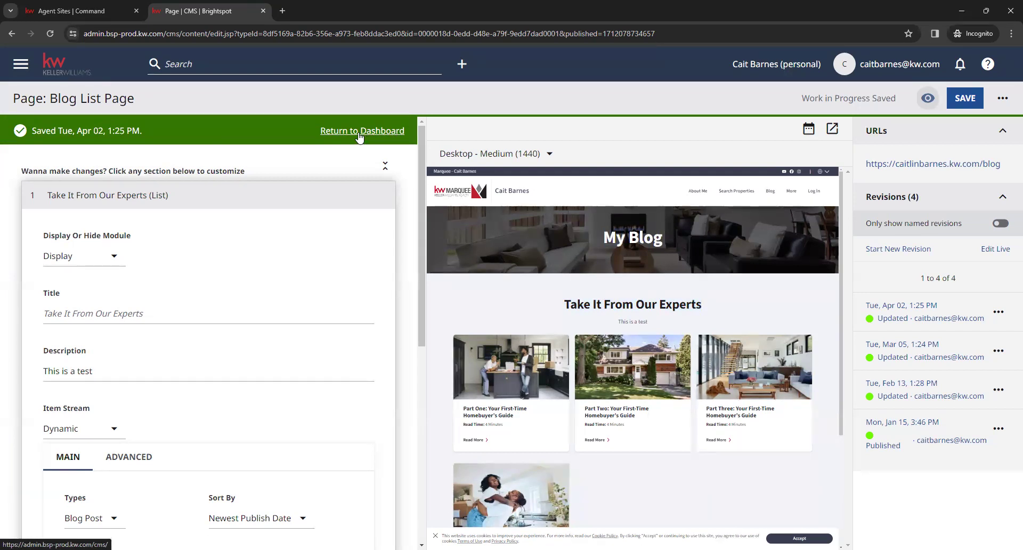
left_click(358, 133)
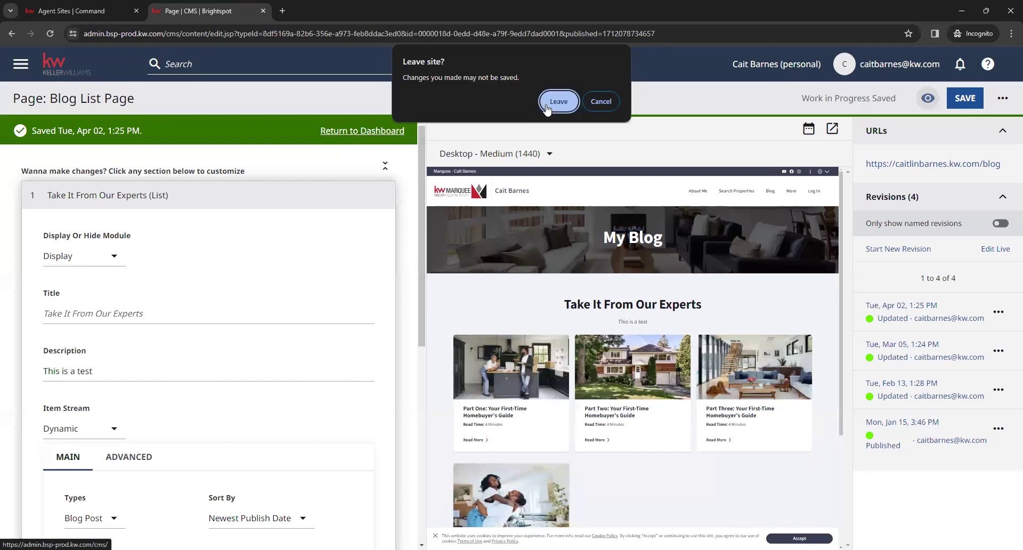
Confirm leaving the editor and find the About the Agent entry on the dashboard
key("Return")
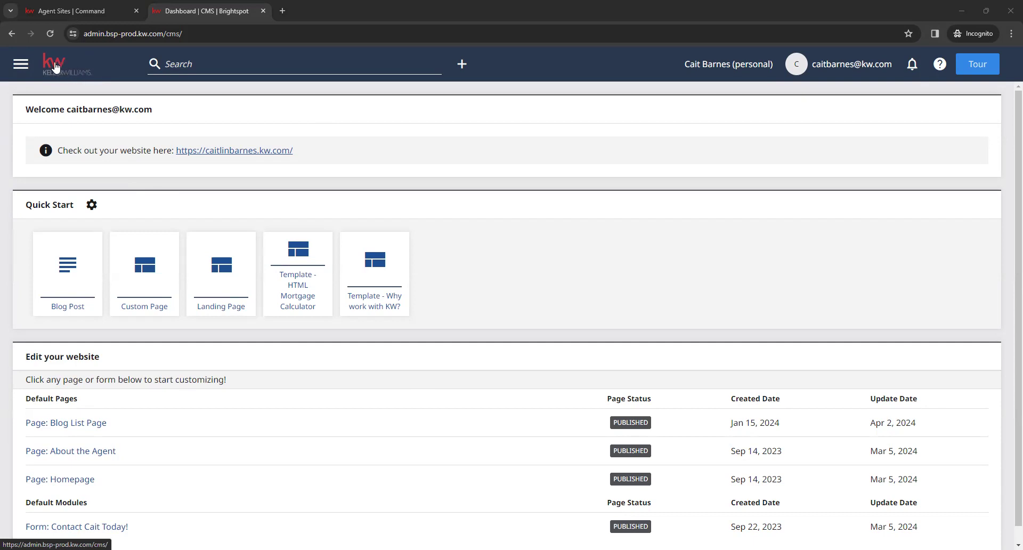
scroll(535, 234, "down", 1)
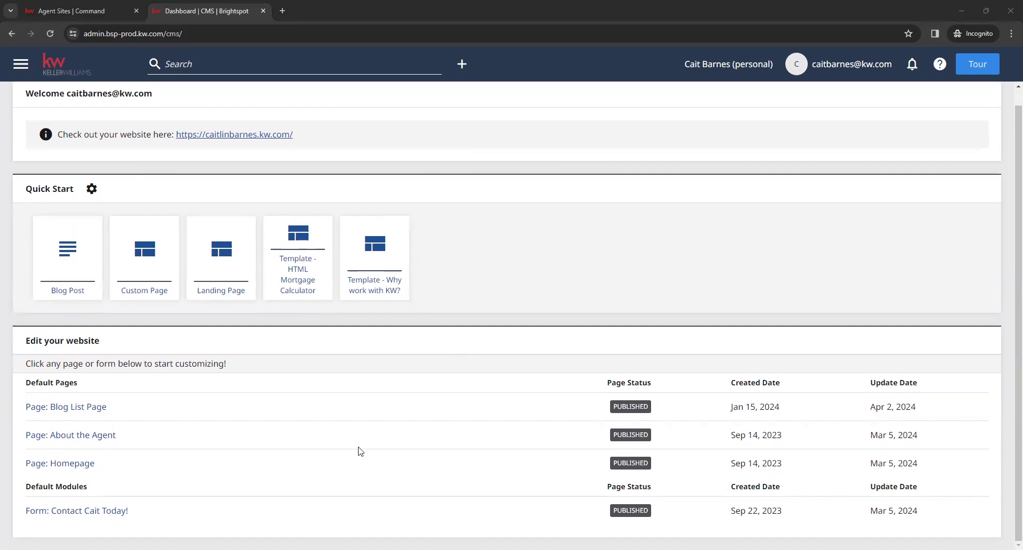
left_click_drag(143, 438, 35, 436)
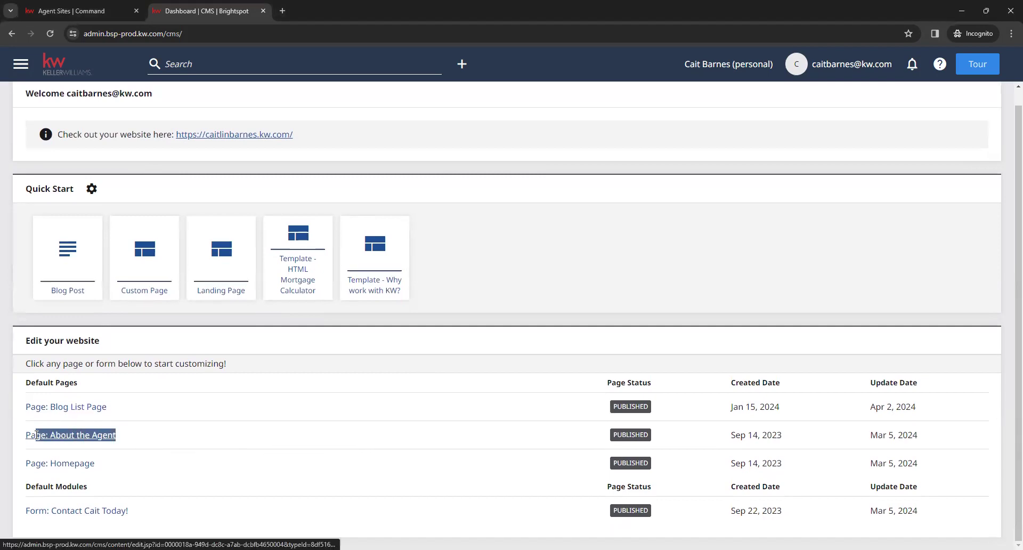
left_click(155, 439)
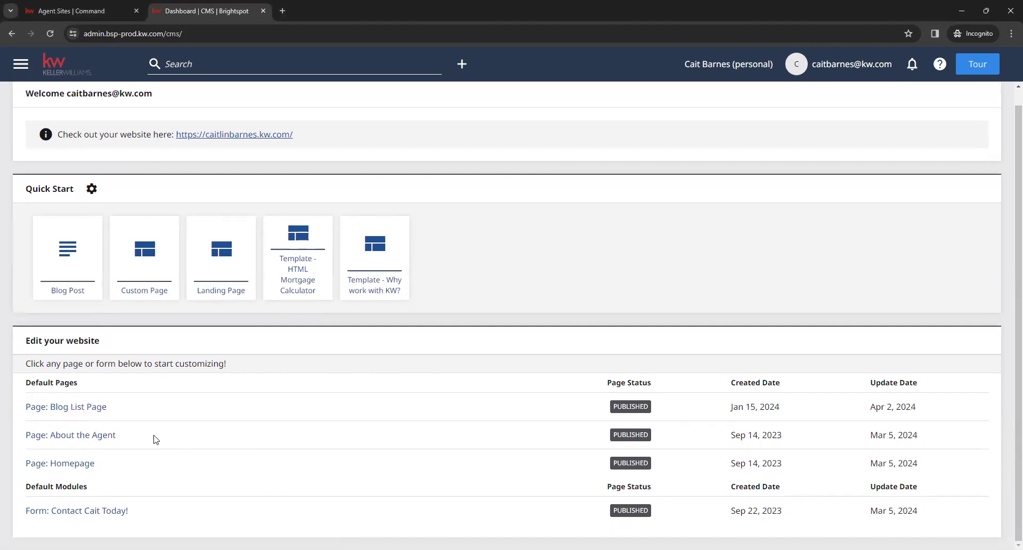
Open the About the Agent page editor and accept the cookie banner in its preview
left_click(62, 438)
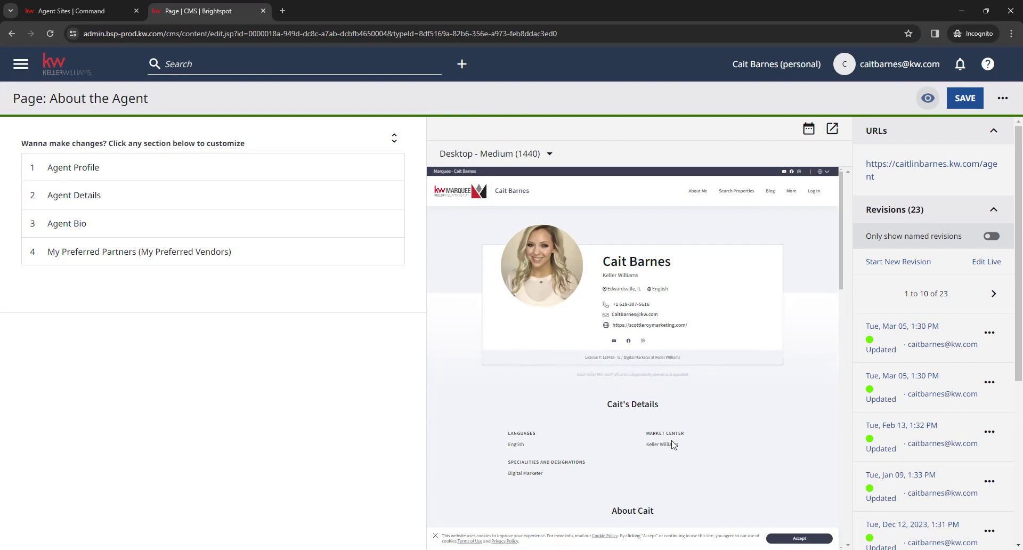
left_click(799, 538)
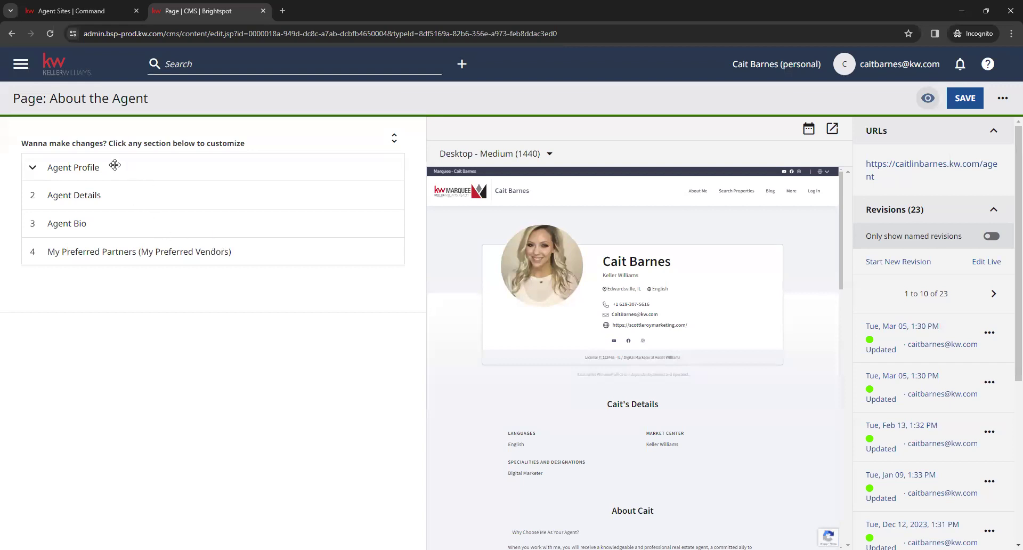
left_click(94, 169)
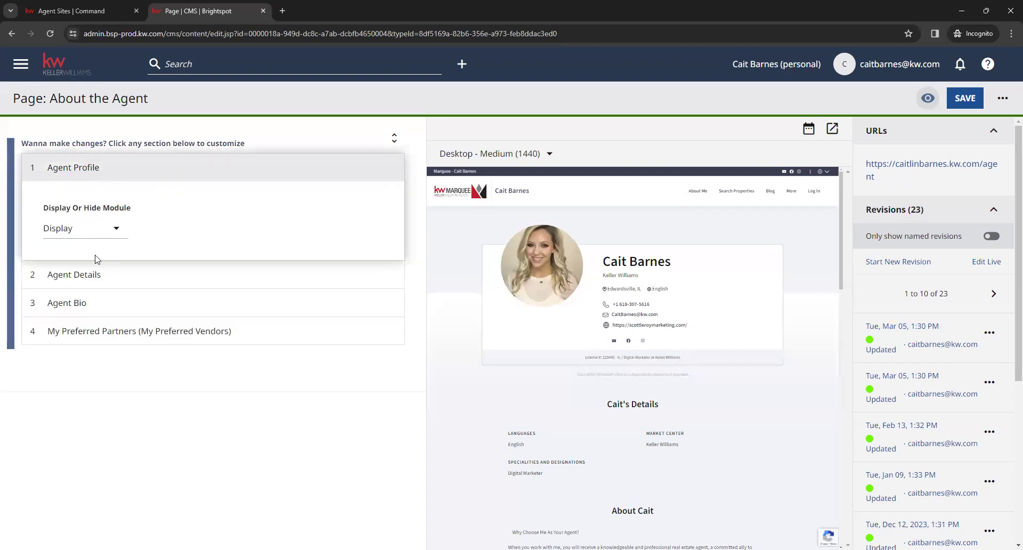
left_click(99, 272)
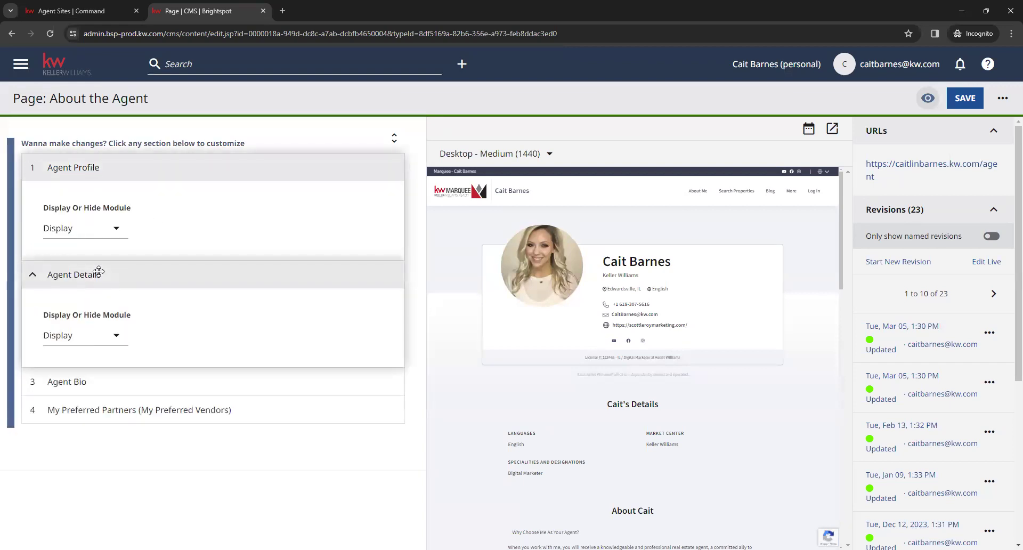
left_click(140, 381)
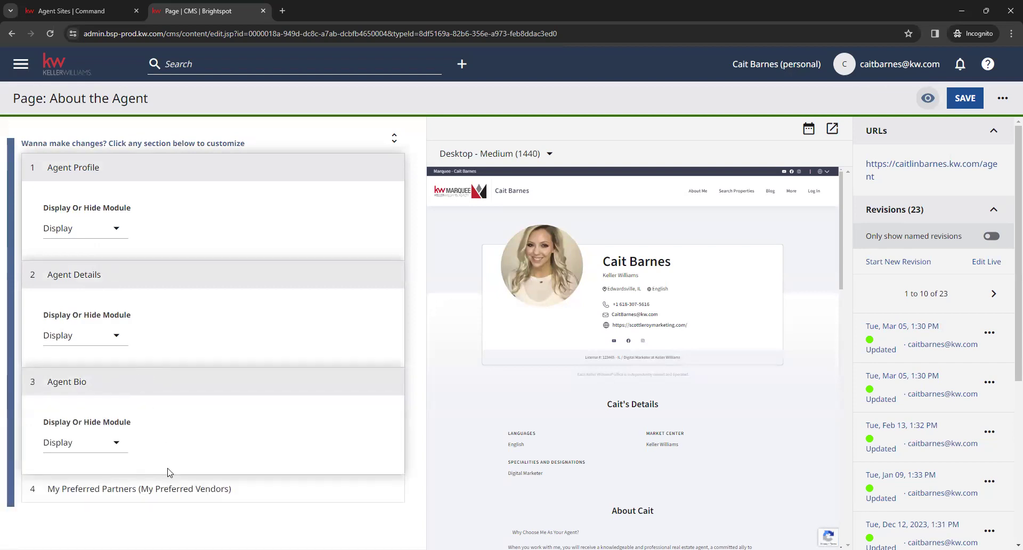
left_click(116, 229)
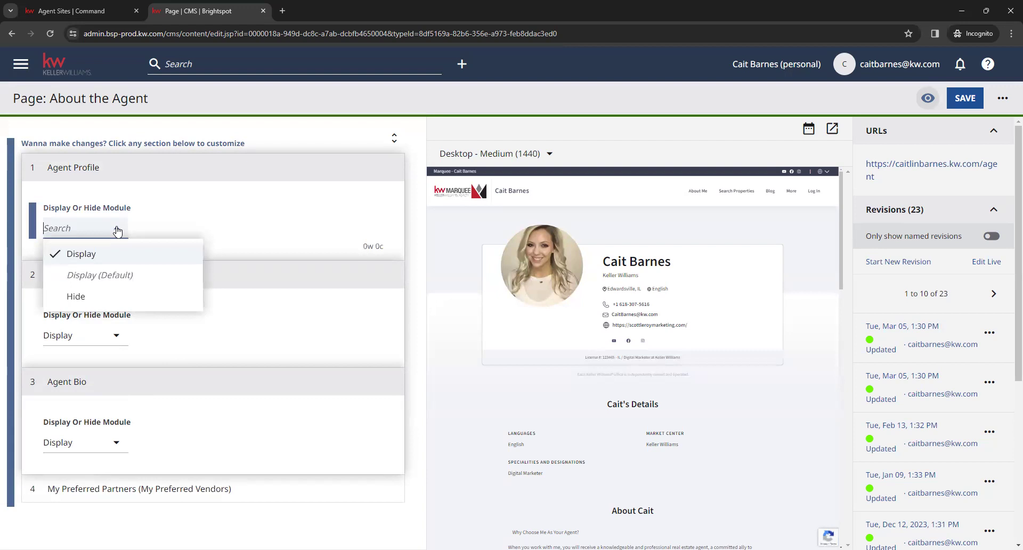
left_click(112, 302)
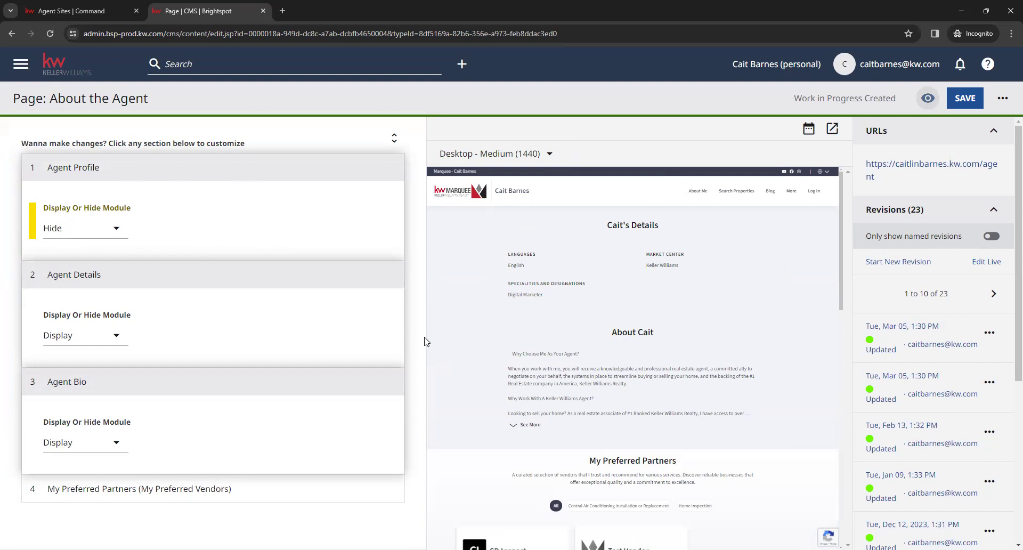
left_click(527, 425)
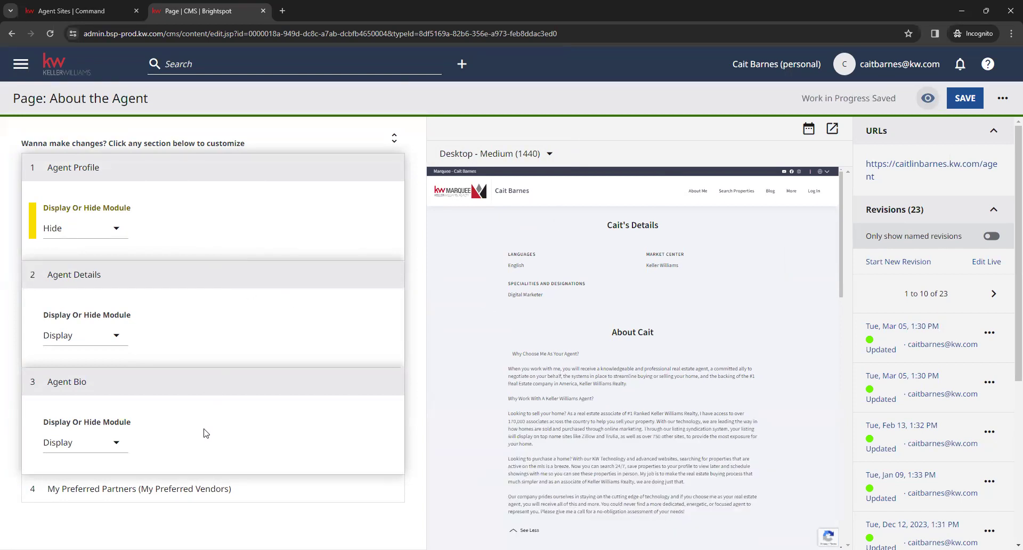
left_click(116, 231)
left_click(130, 252)
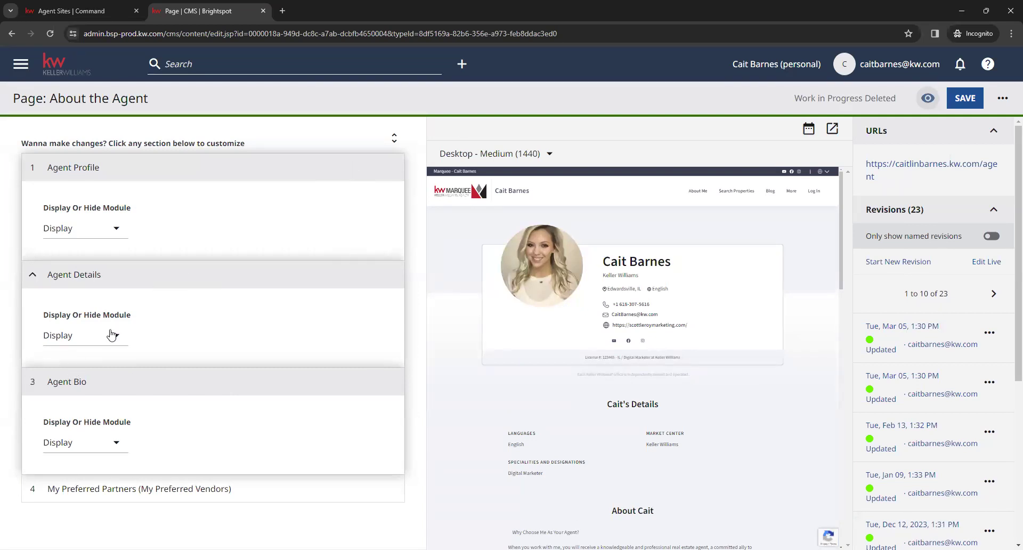
left_click(51, 382)
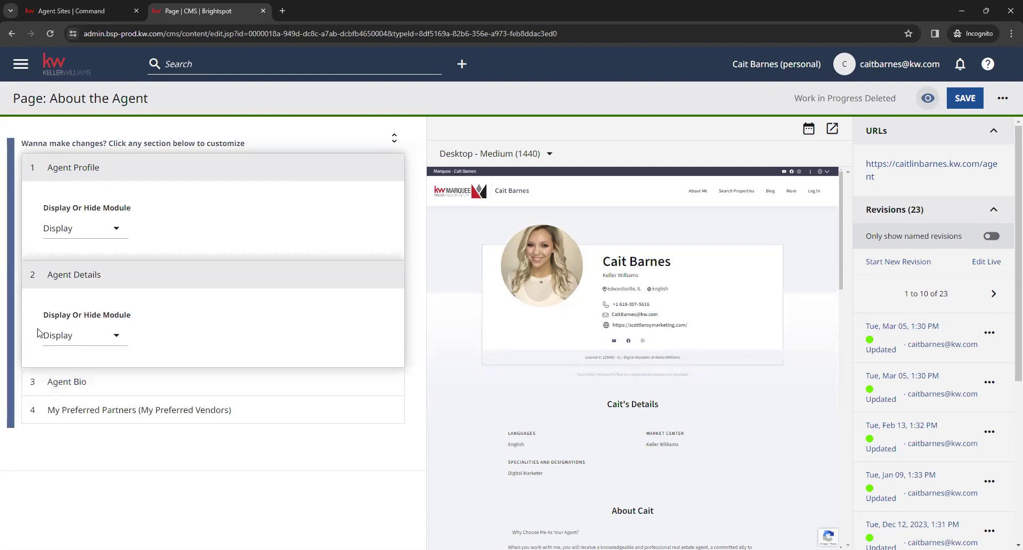
left_click(37, 275)
left_click(35, 168)
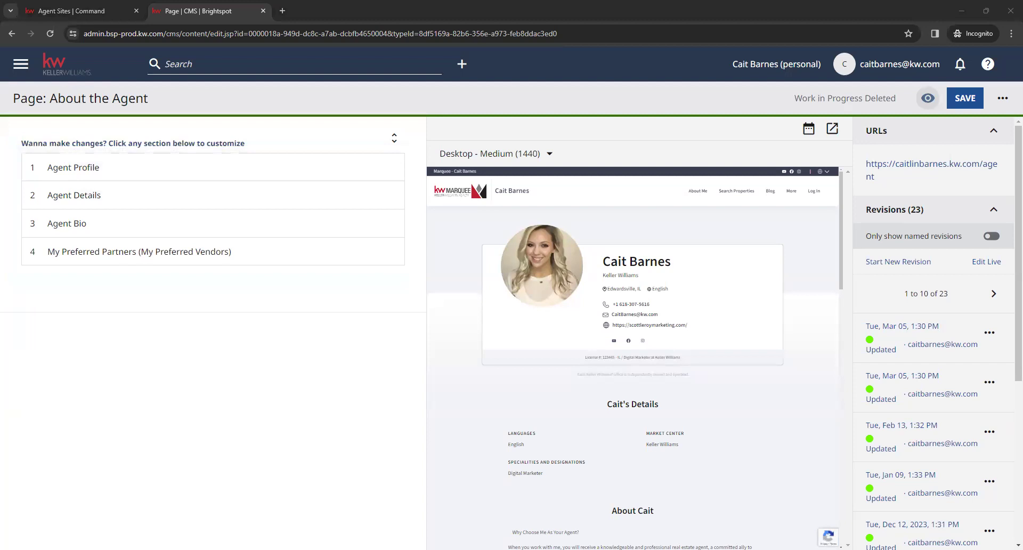
Expand My Preferred Partners and follow its vendor link to open MoveEasy in a new tab
left_click(191, 252)
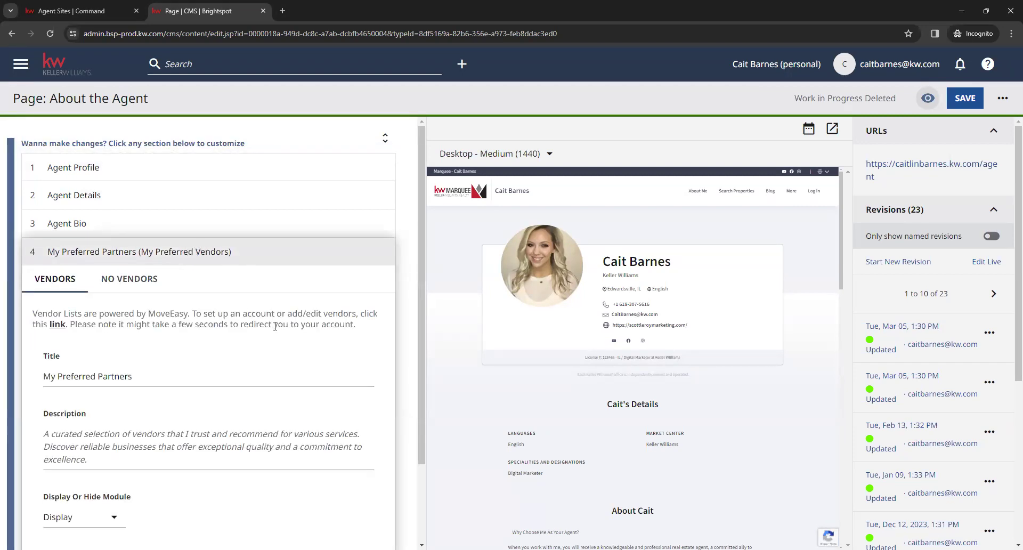
scroll(281, 341, "down", 1)
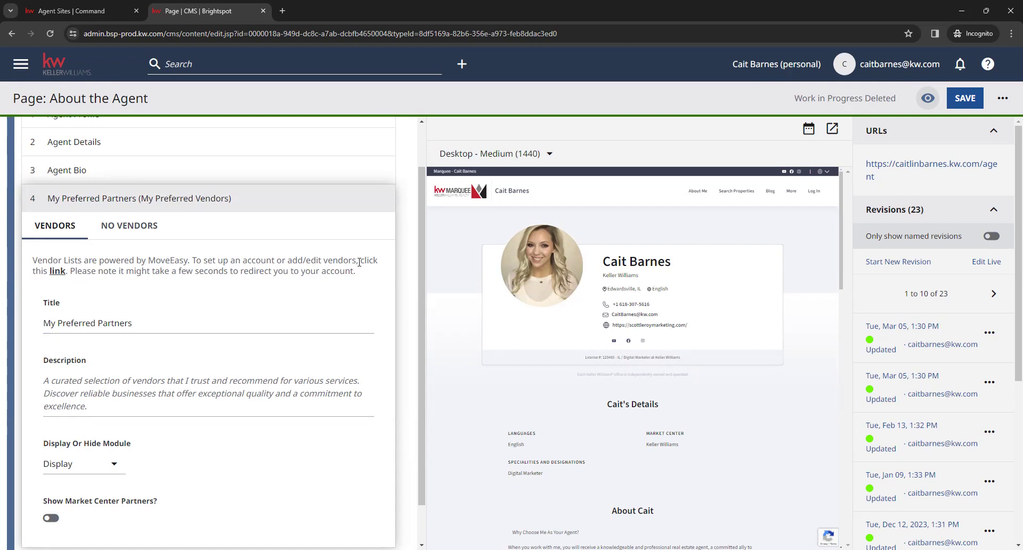
left_click_drag(359, 261, 380, 266)
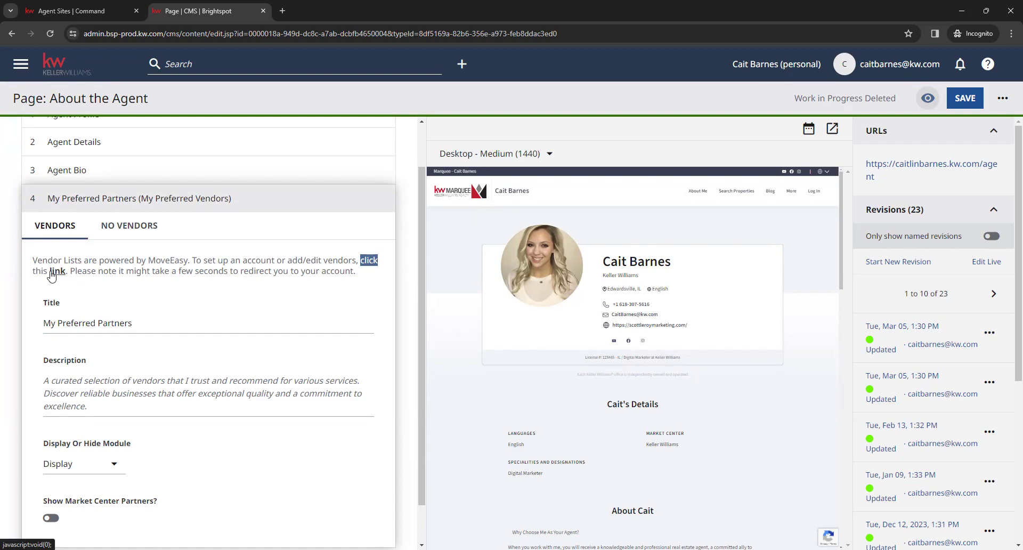
left_click(50, 275)
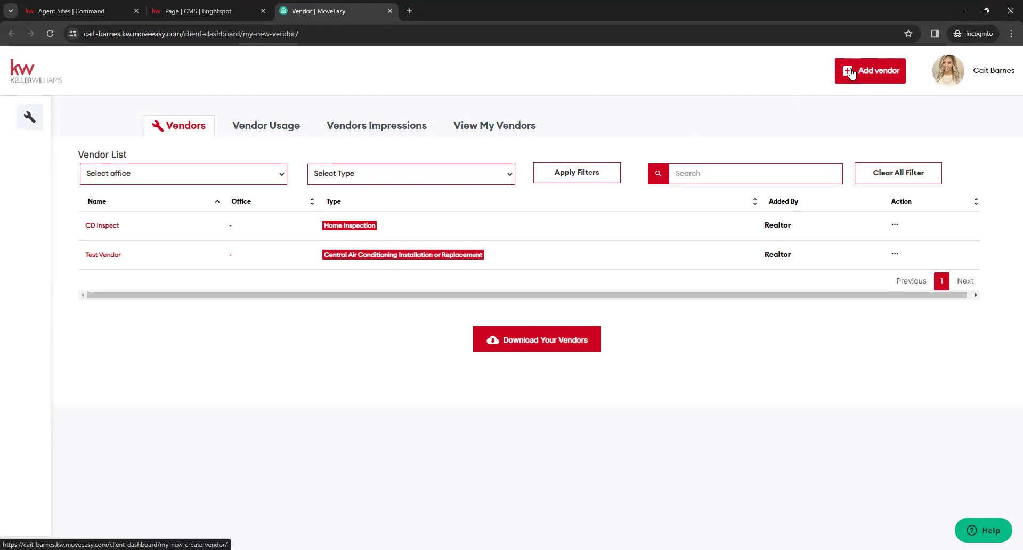
Open MoveEasy's Add Vendor form and step through its name, URL, contact, email and telephone fields
left_click(865, 79)
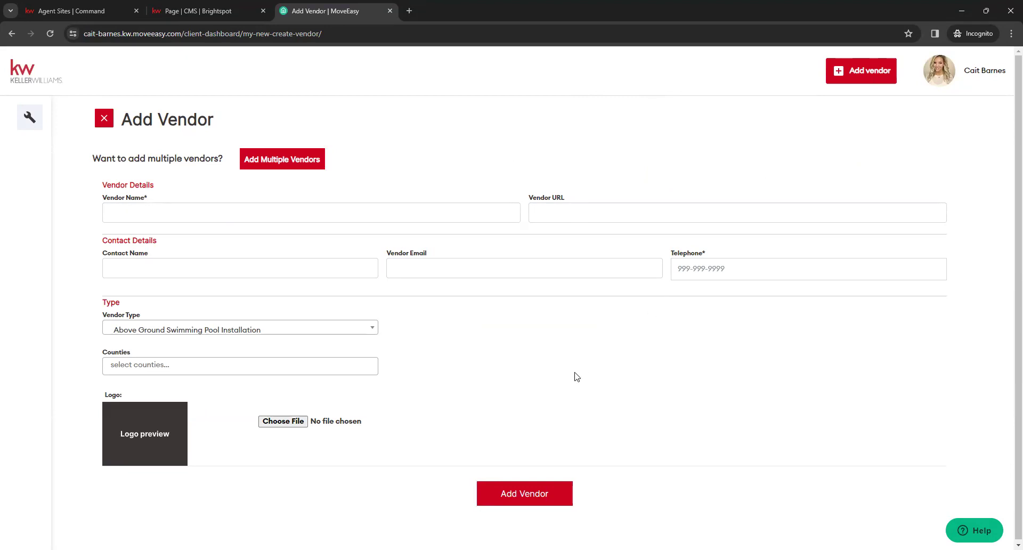
left_click(453, 213)
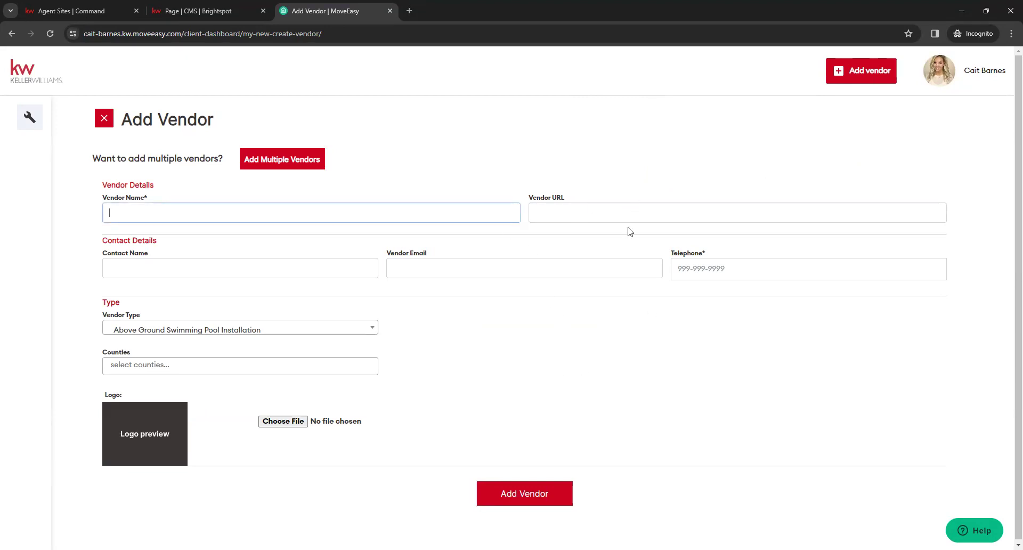
left_click(662, 217)
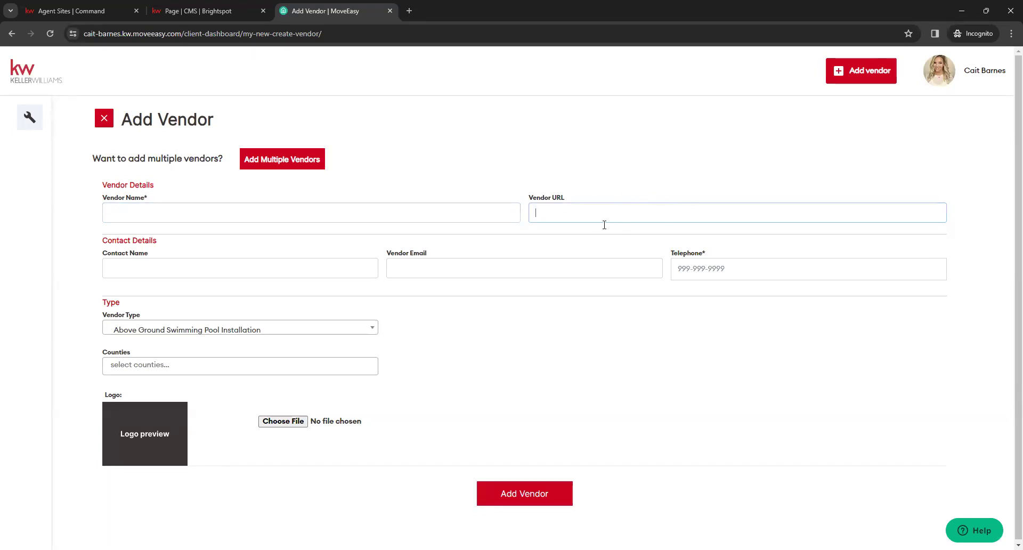
left_click(320, 266)
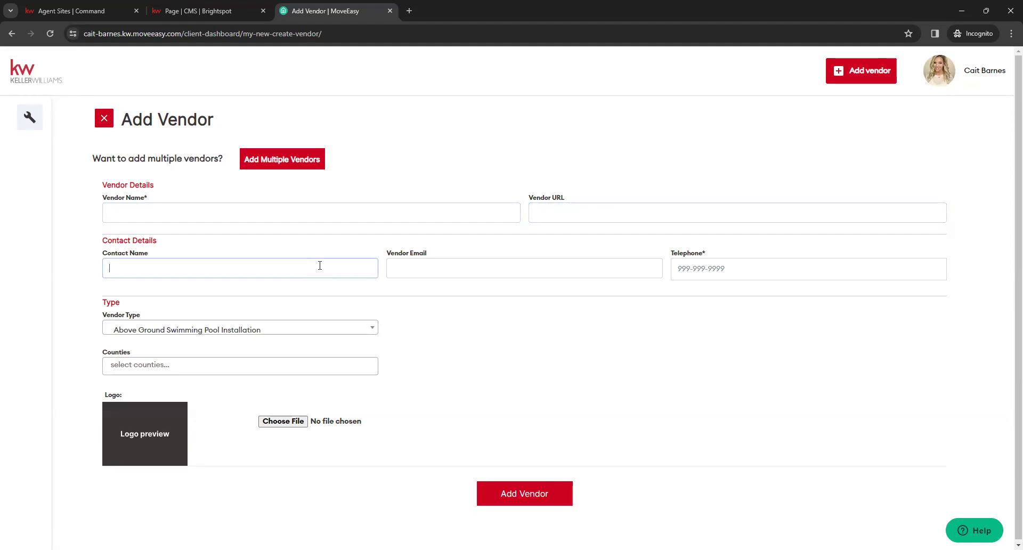
left_click(480, 268)
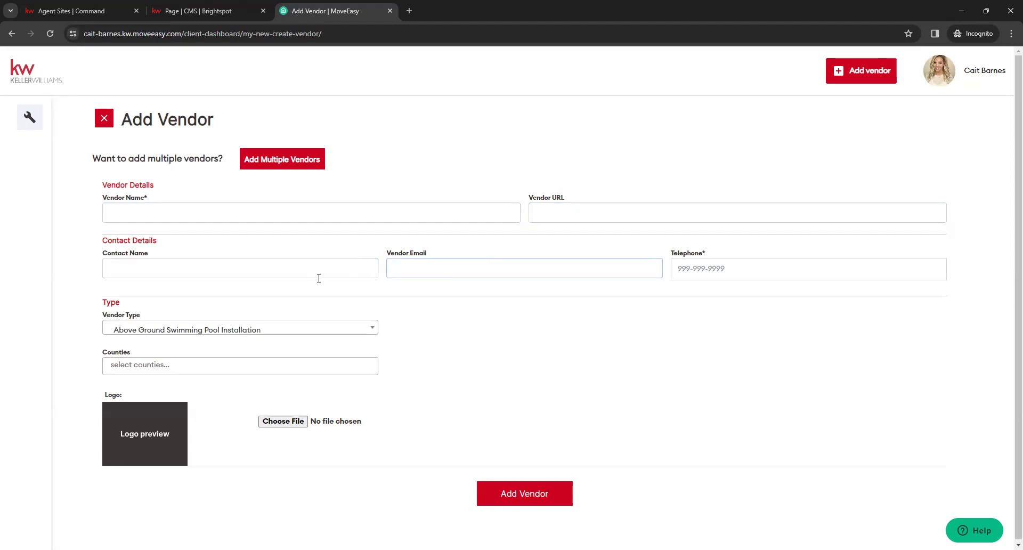
left_click(778, 274)
left_click(445, 329)
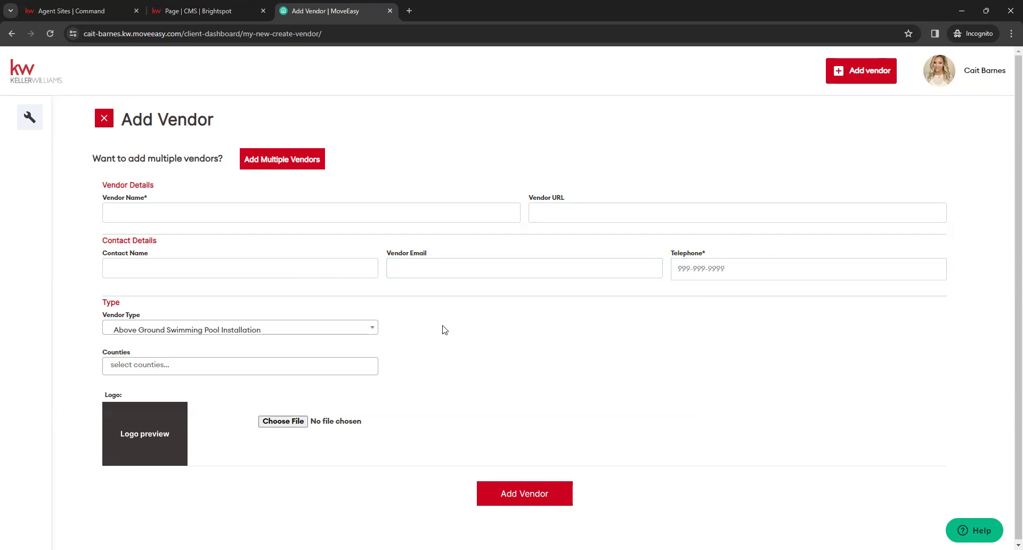
Browse the Vendor Type list (searching 'pes') and Counties list without choosing, then discard the form
left_click(375, 334)
scroll(328, 398, "down", 5)
scroll(328, 399, "down", 15)
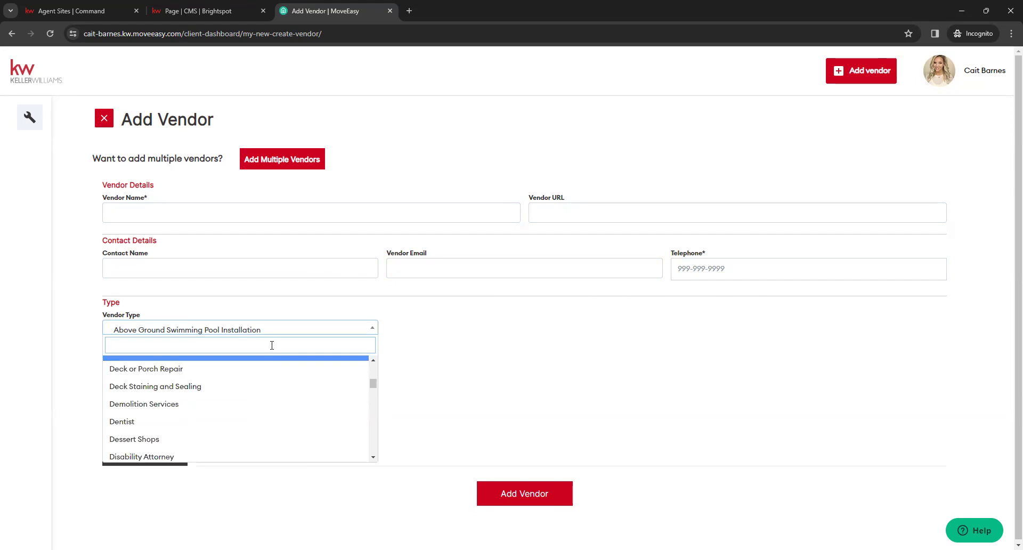
type("pest")
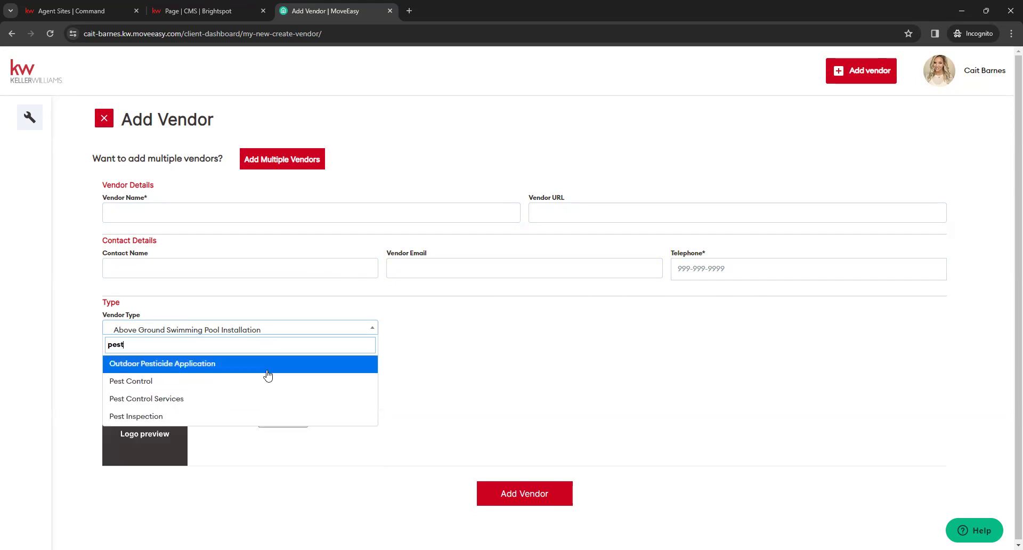
left_click(448, 357)
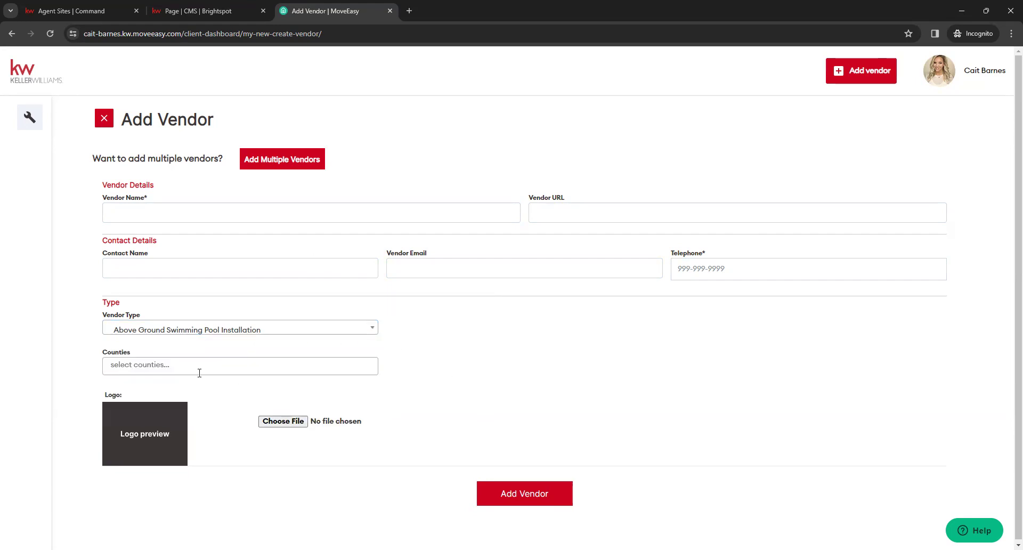
left_click(121, 367)
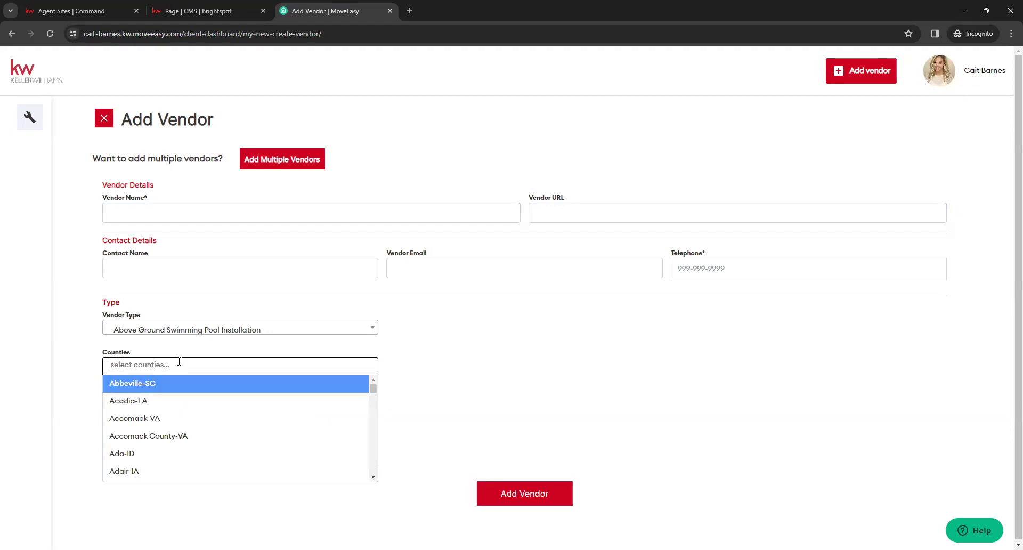
left_click(421, 348)
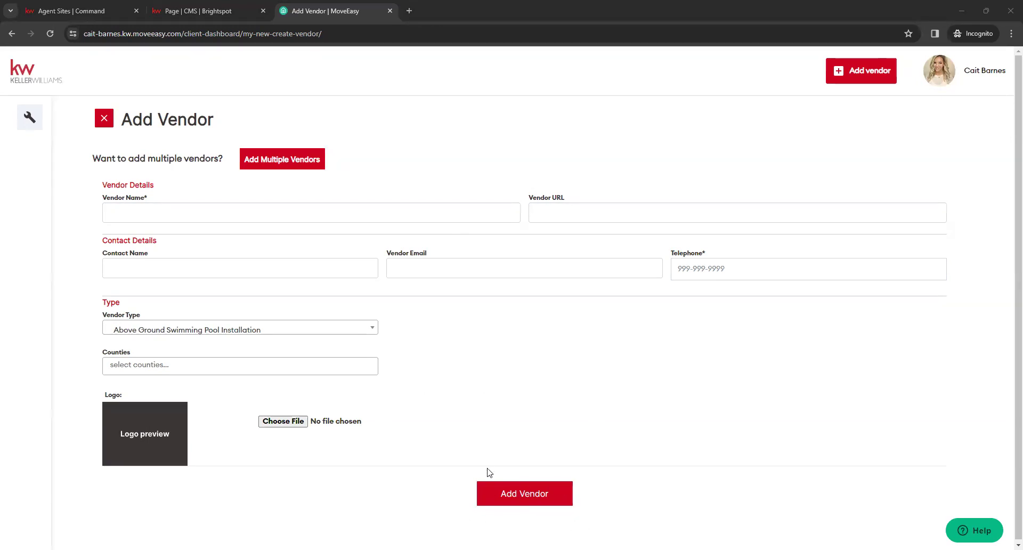
left_click(104, 118)
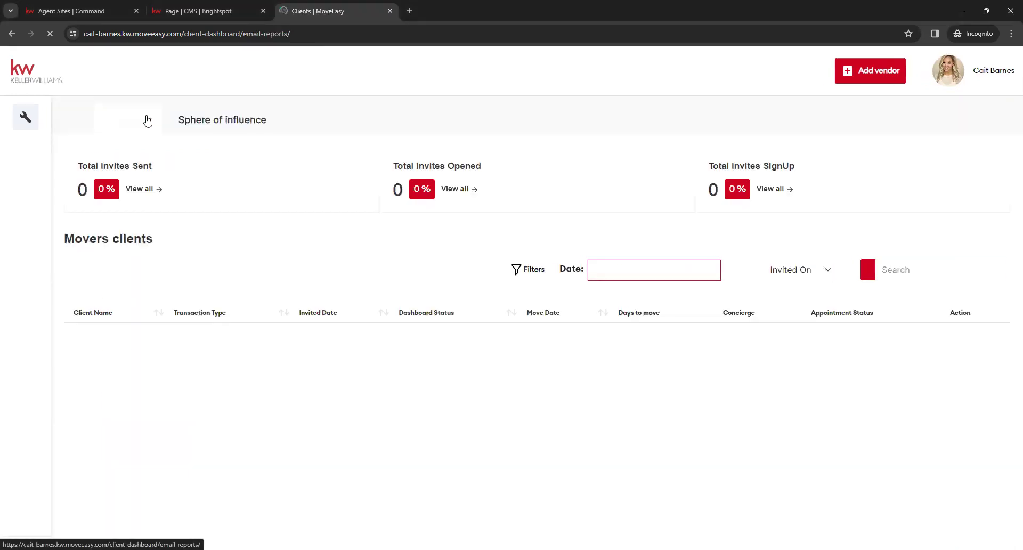
Close the MoveEasy tab, check the preview's preferred vendors, and collapse My Preferred Partners
left_click(390, 11)
scroll(765, 367, "down", 6)
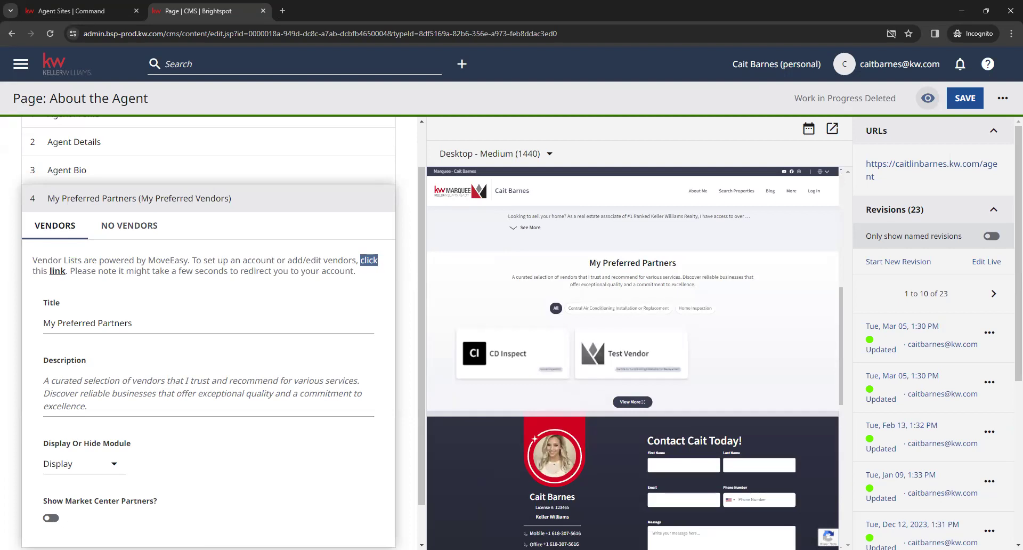
left_click(288, 199)
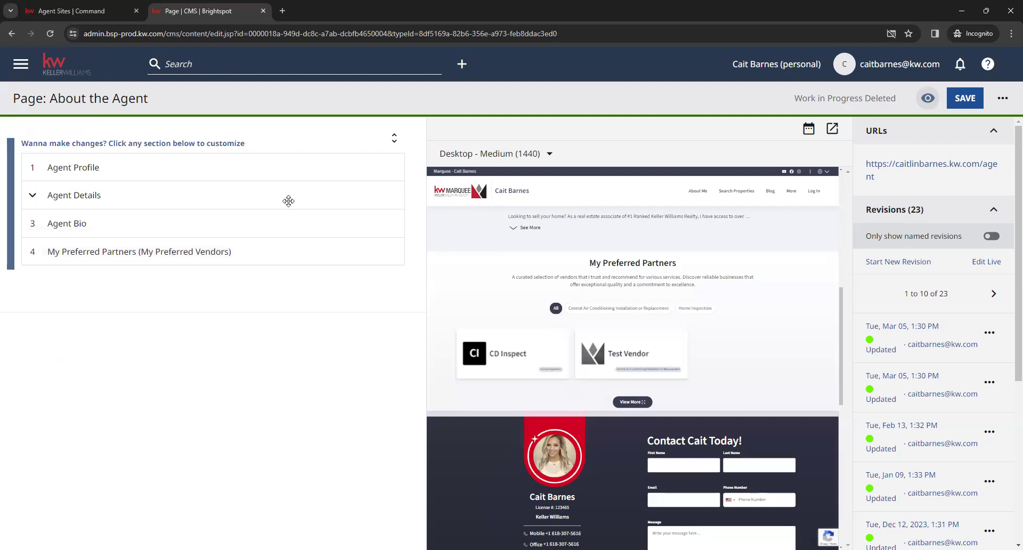
scroll(442, 424, "up", 10)
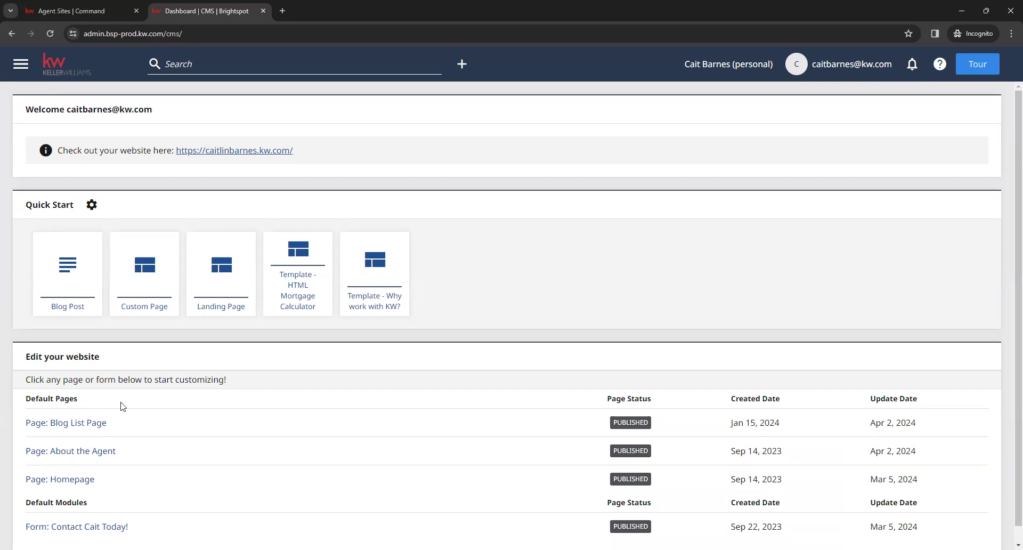
Open Page: Homepage for editing and review the restored Mar 20 work-in-progress notice
scroll(255, 400, "down", 1)
left_click_drag(97, 464, 27, 467)
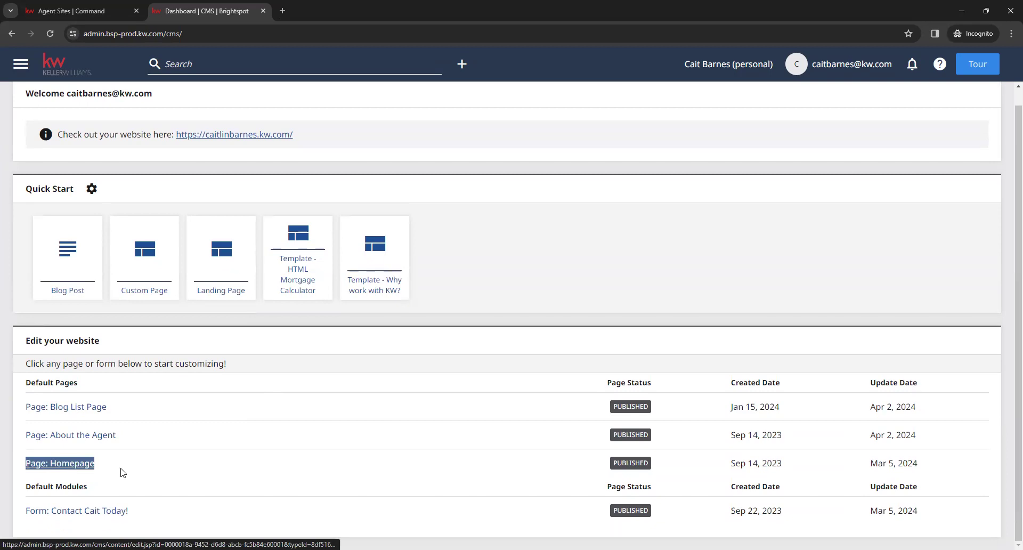
left_click(63, 467)
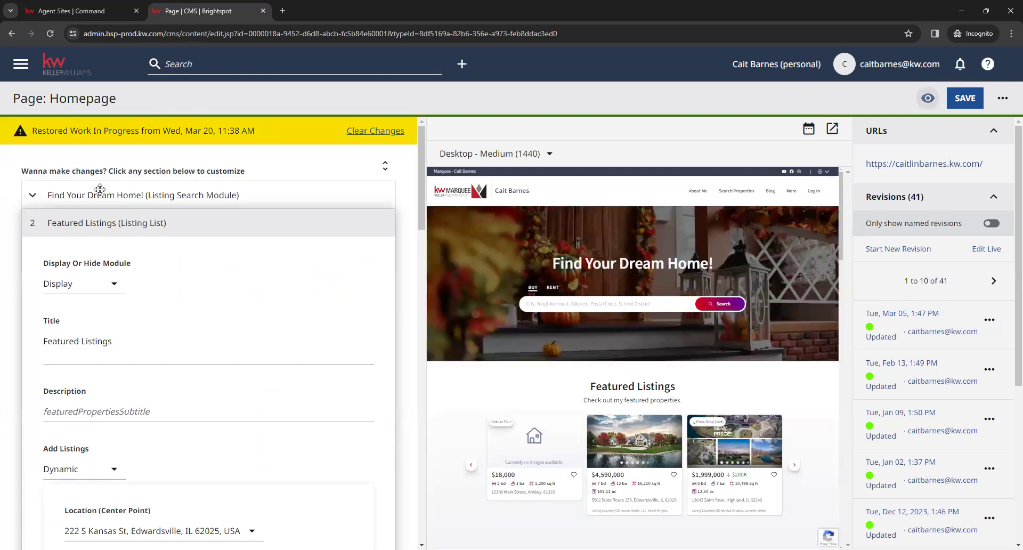
left_click_drag(26, 128, 260, 132)
left_click(260, 132)
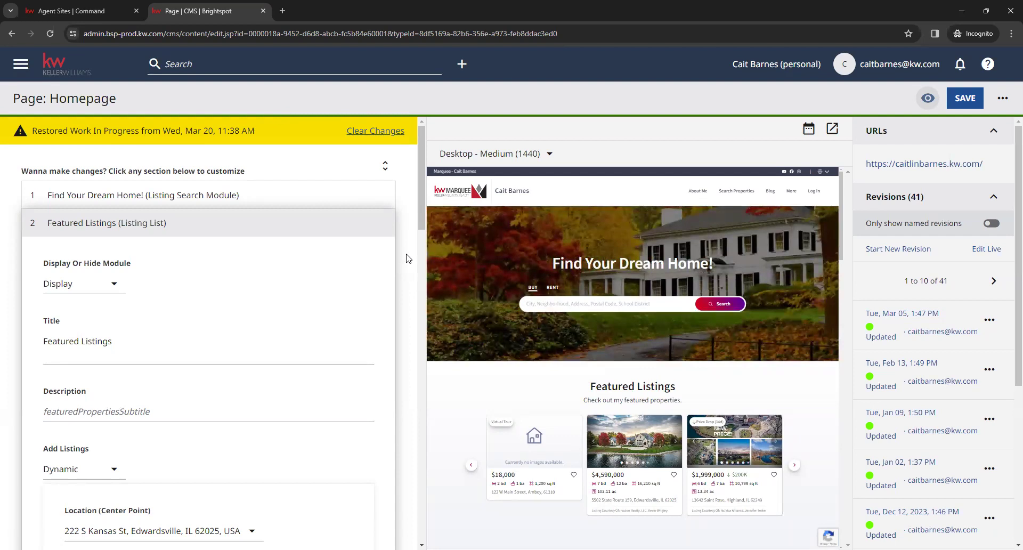
Clear the restored changes and review the 'Find Your Dream Home!' hero title and carousel images
left_click(365, 131)
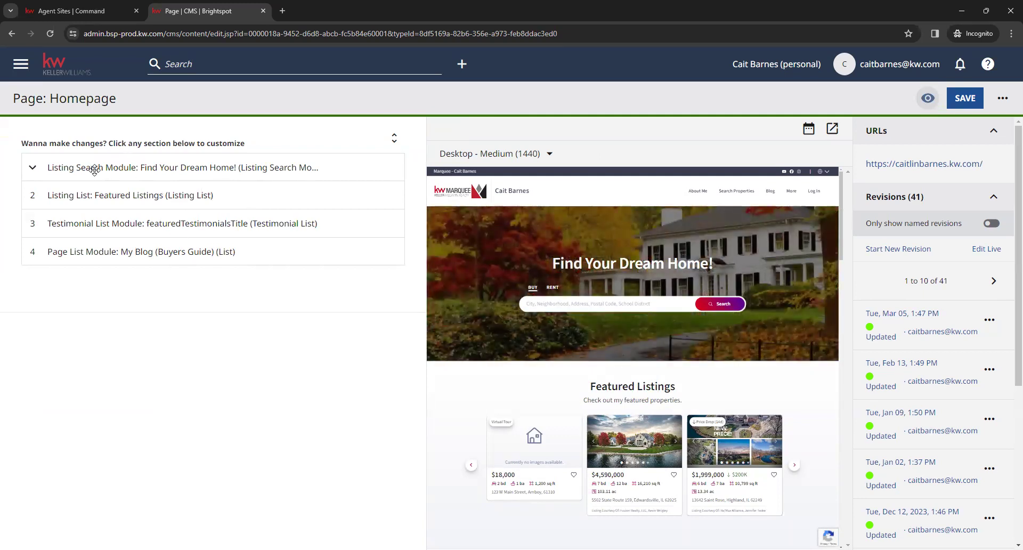
left_click(212, 161)
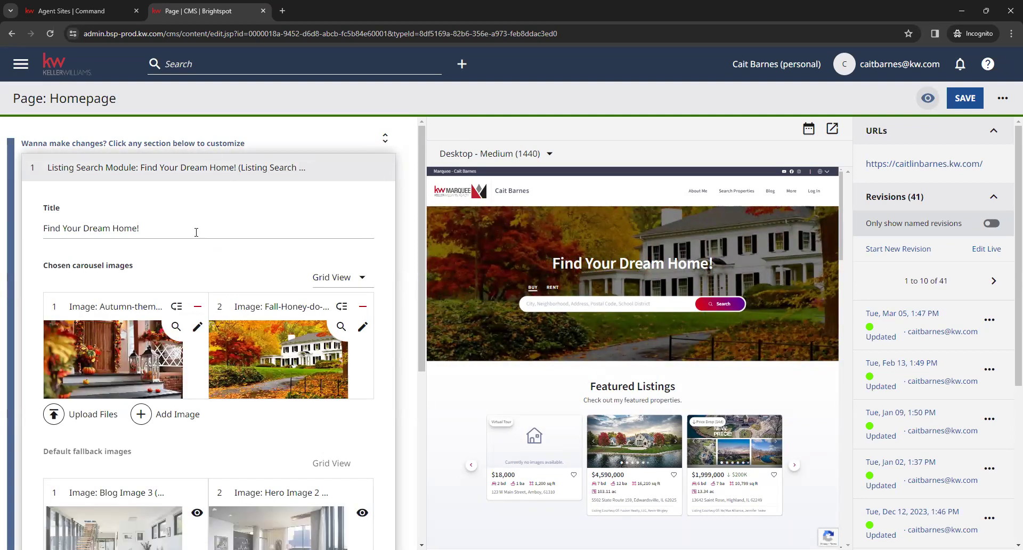
left_click_drag(547, 264, 690, 270)
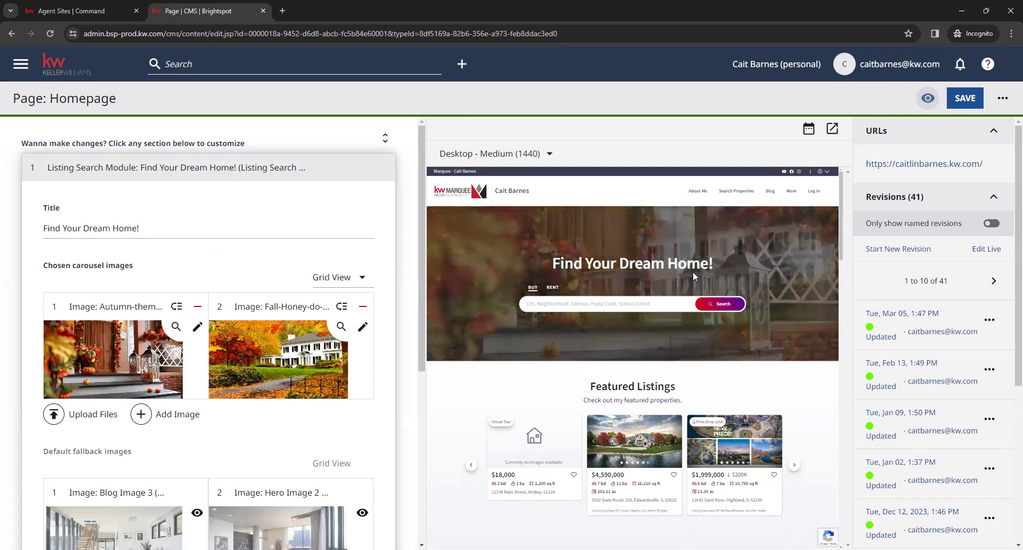
left_click(270, 229)
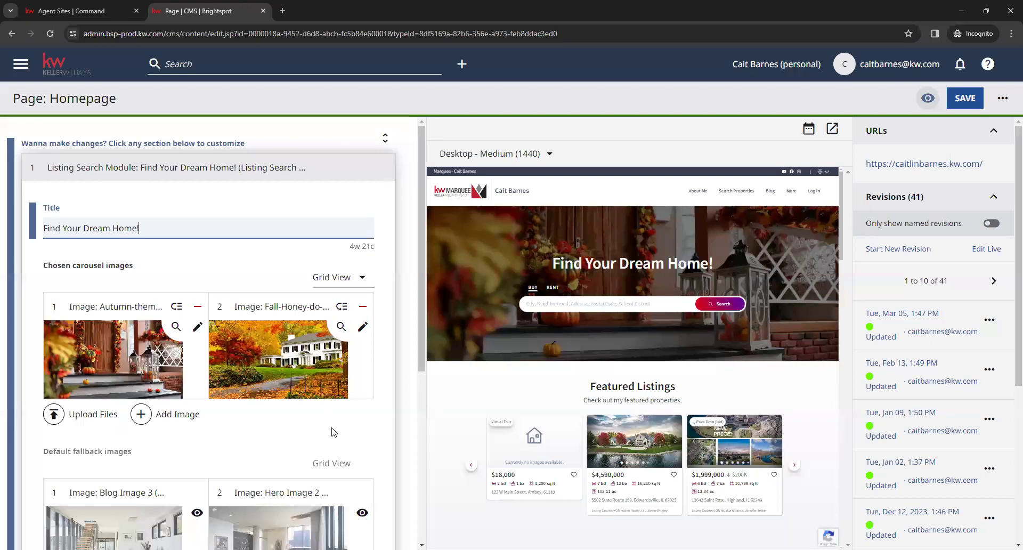
scroll(408, 406, "down", 3)
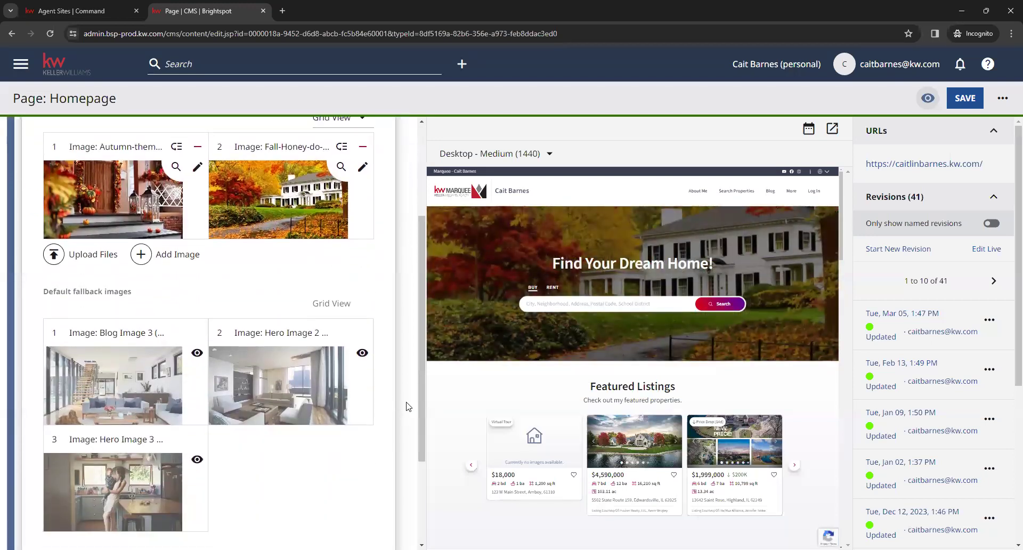
scroll(408, 407, "down", 1)
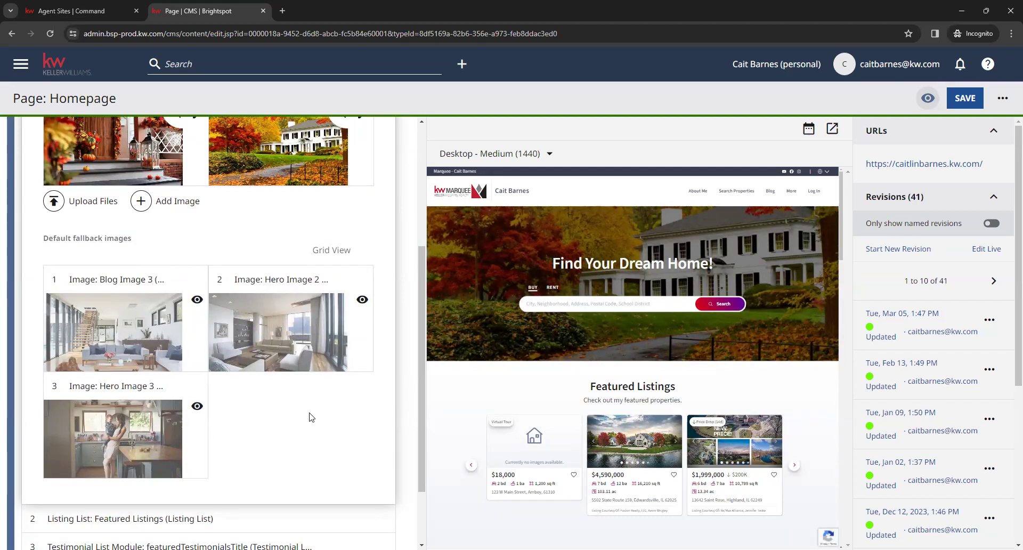
scroll(318, 430, "up", 1)
scroll(320, 429, "up", 1)
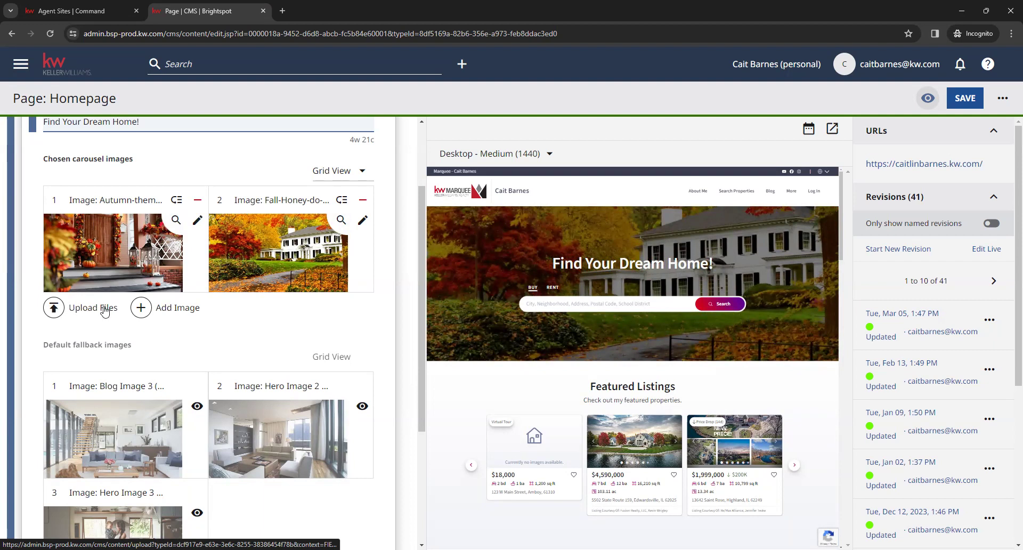
Add the city skyline photo to the hero carousel and put the fall house image first
left_click(170, 315)
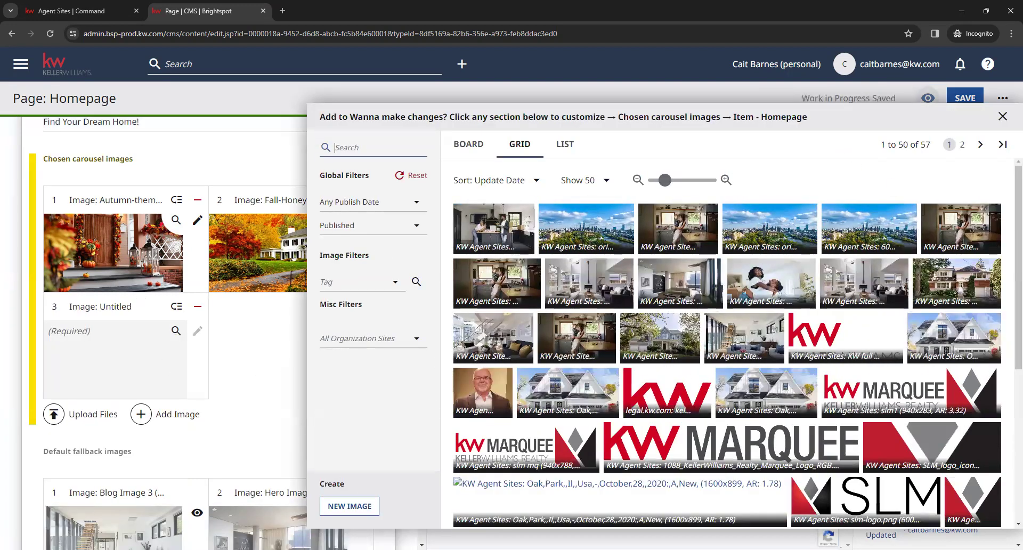
left_click(602, 232)
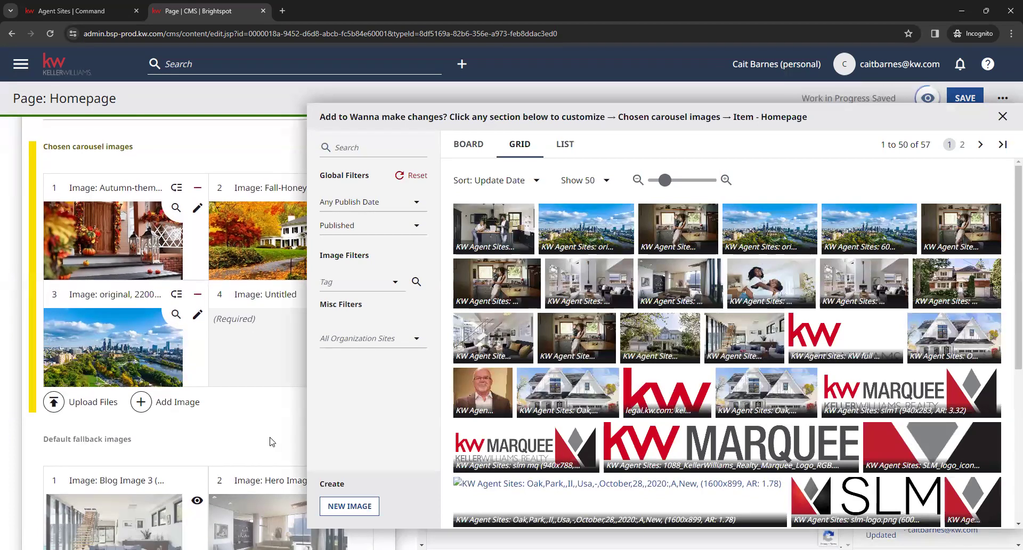
left_click(240, 445)
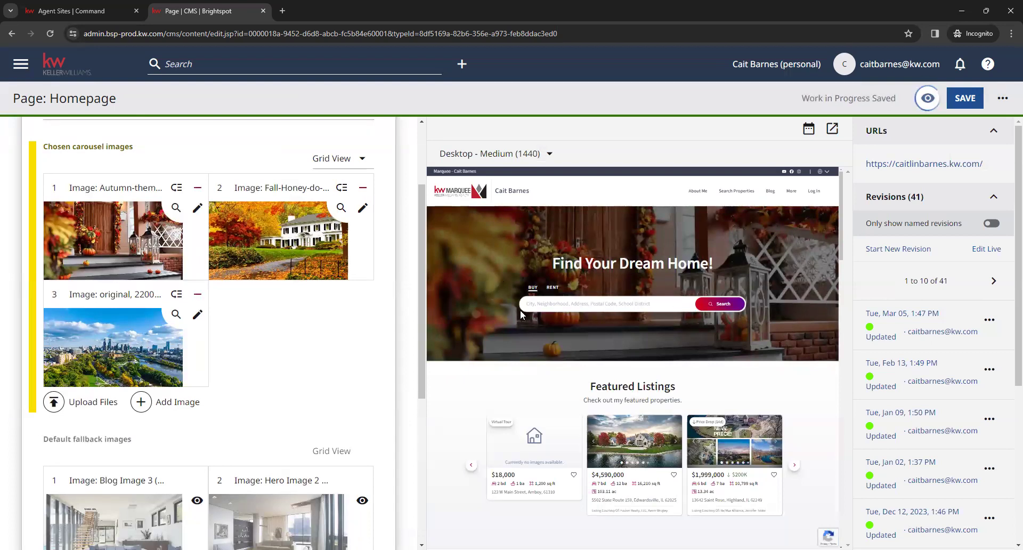
left_click_drag(177, 294, 156, 183)
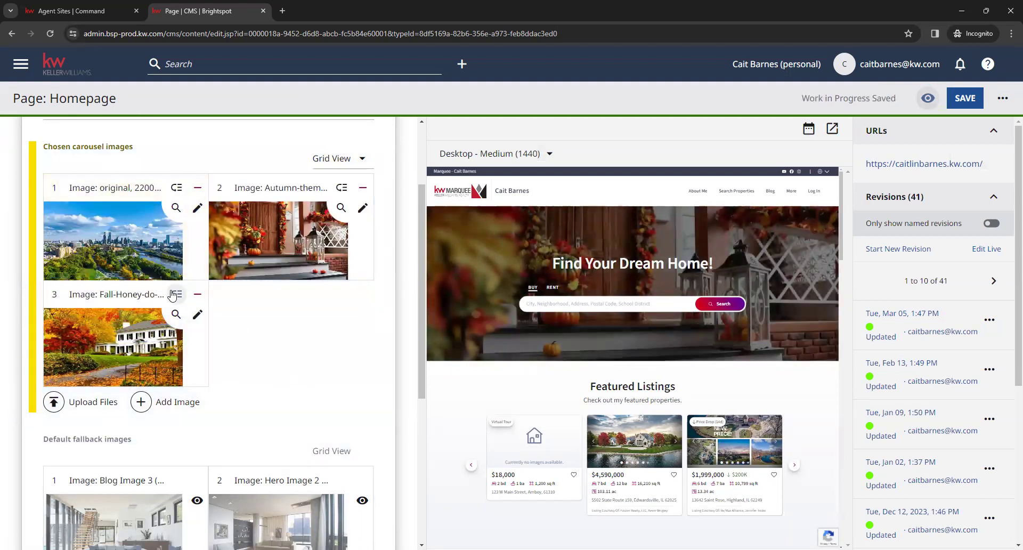
left_click_drag(153, 198, 152, 195)
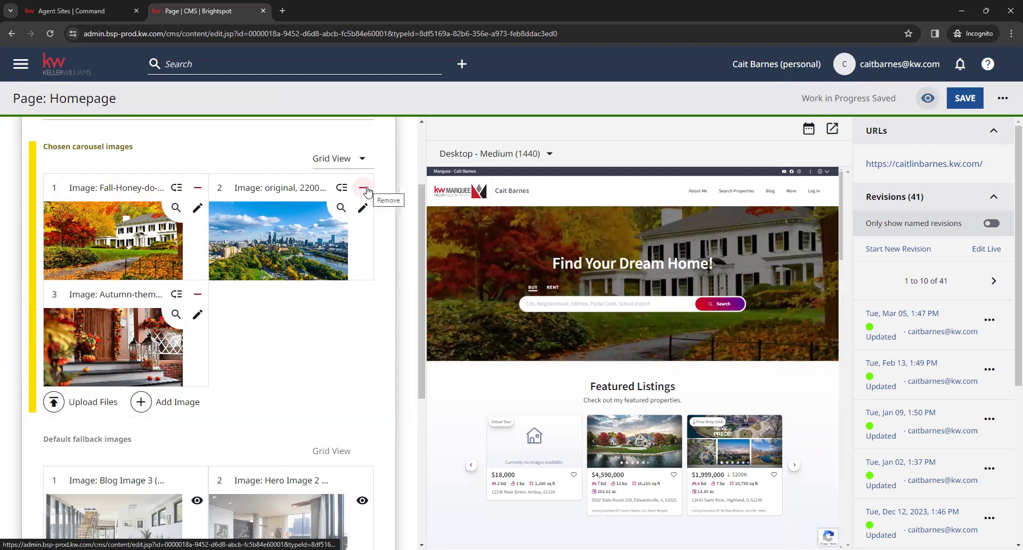
Remove the city skyline image and collapse the Listing Search Module
left_click(364, 189)
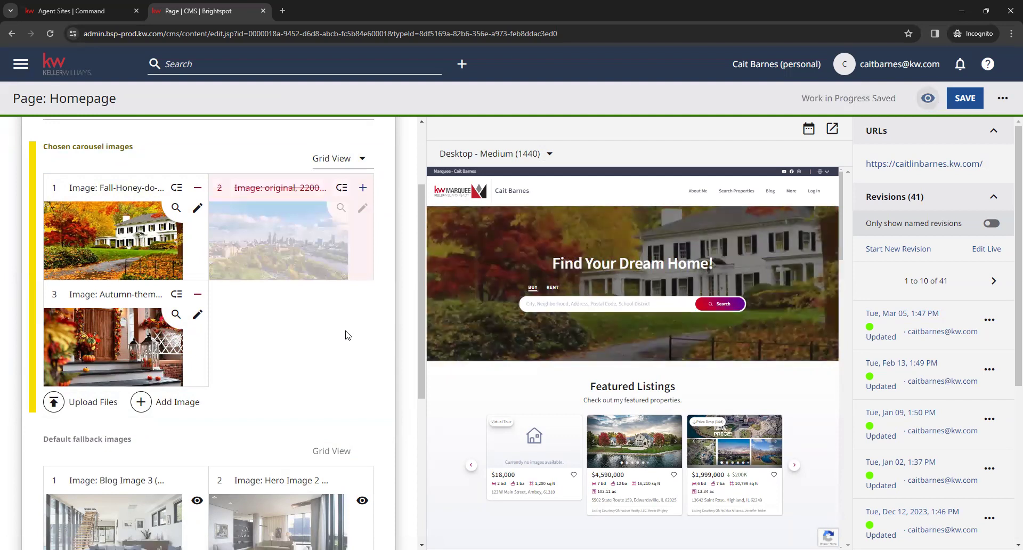
scroll(361, 334, "down", 4)
scroll(365, 338, "up", 6)
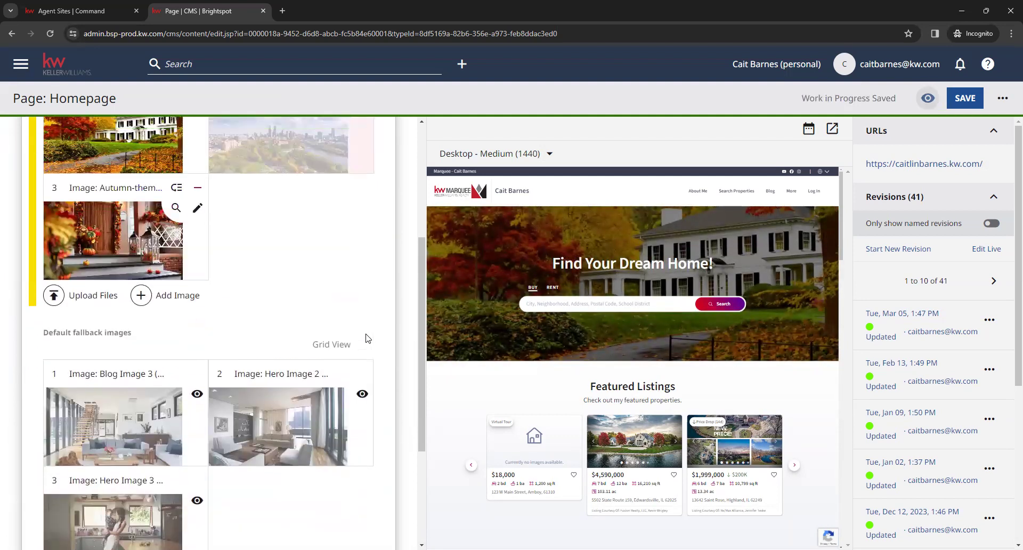
left_click(271, 174)
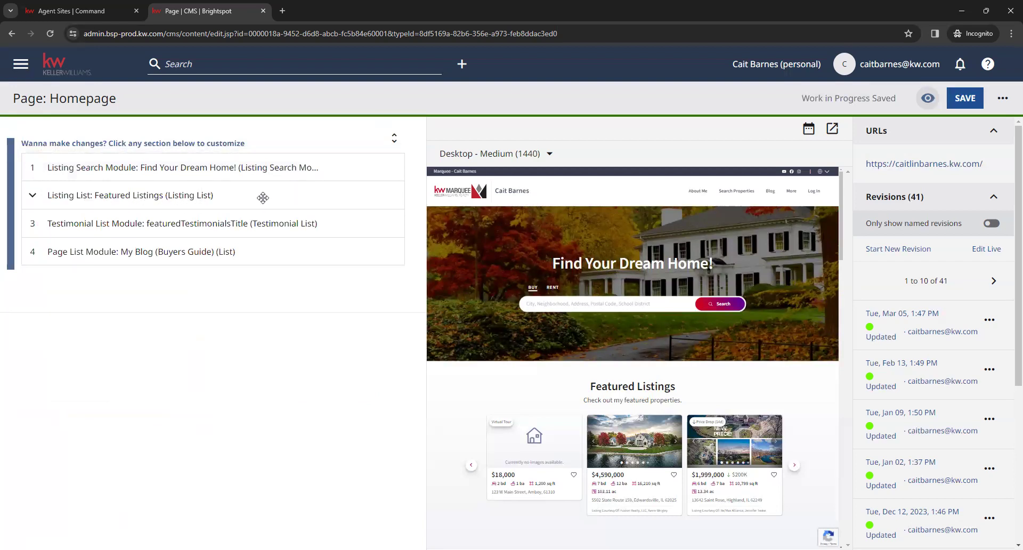
Expand the Featured Listings module and check its title and empty description fields
left_click(263, 197)
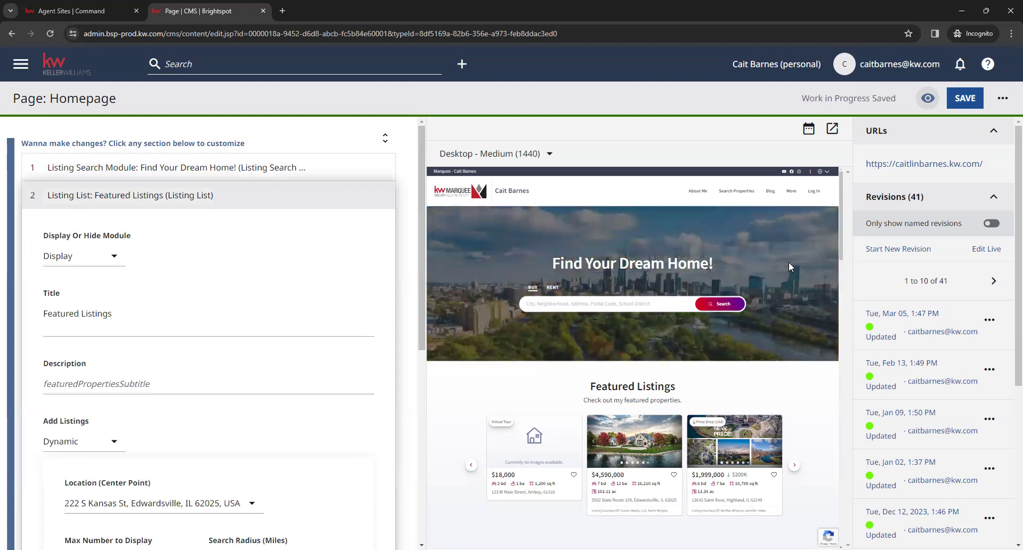
scroll(727, 279, "down", 1)
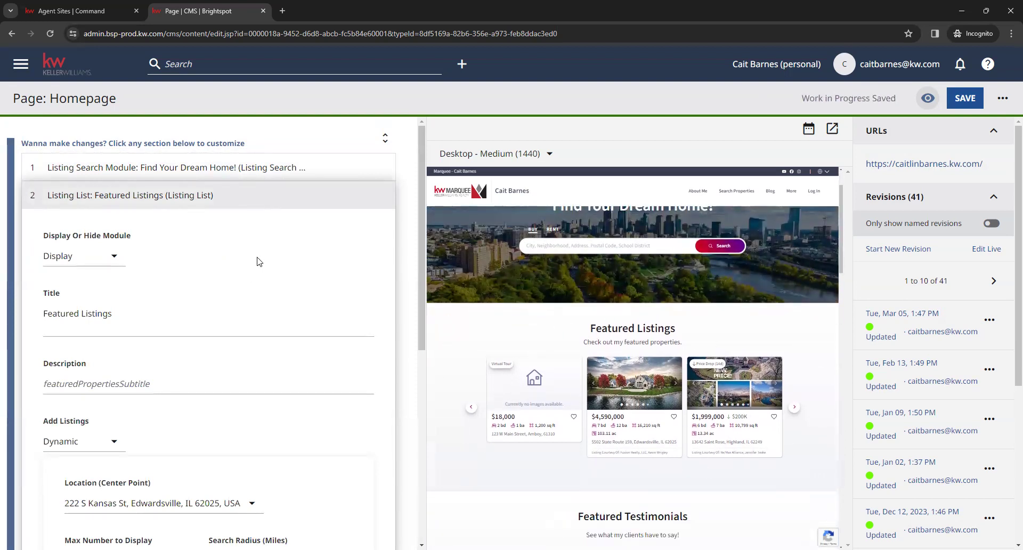
scroll(349, 267, "down", 1)
scroll(349, 267, "down", 1)
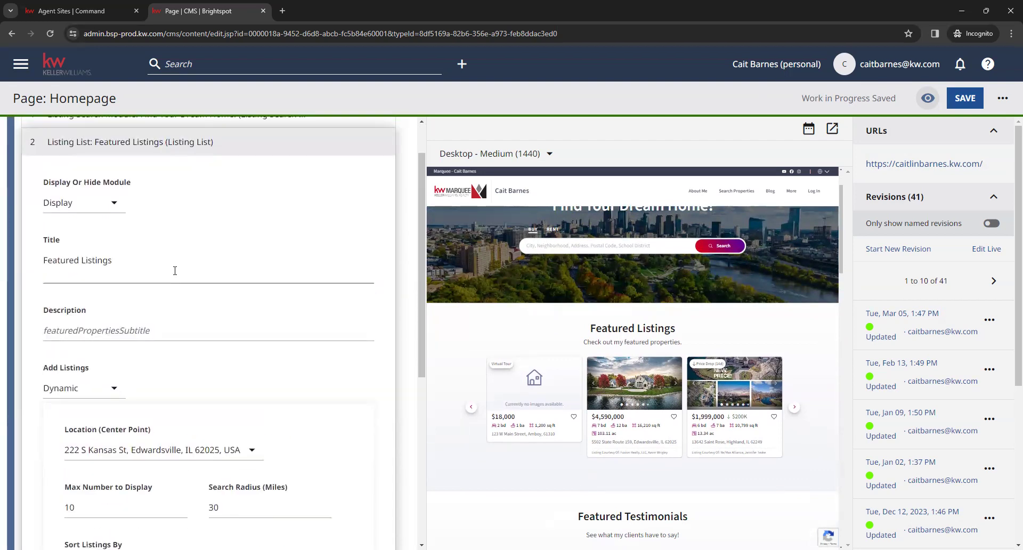
left_click(175, 271)
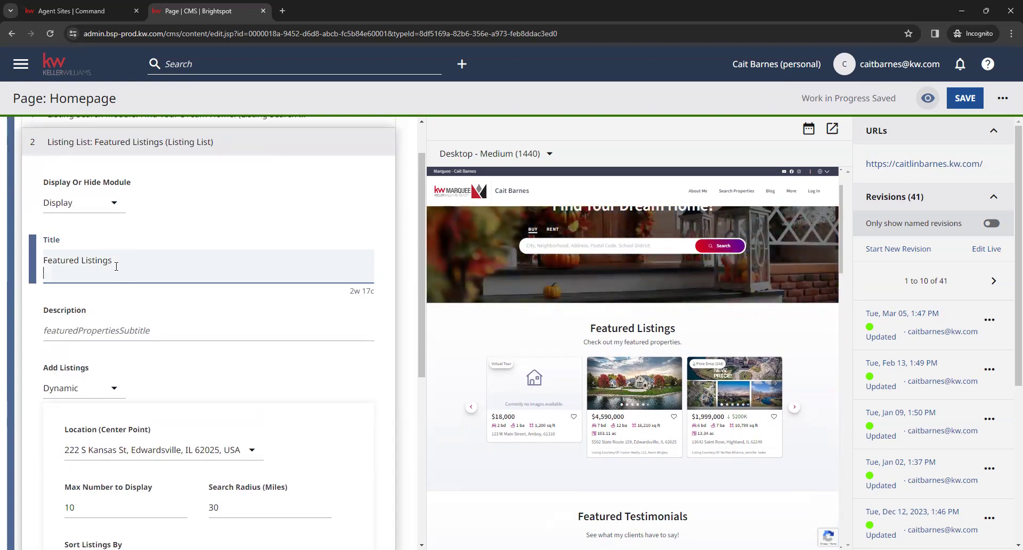
left_click(142, 333)
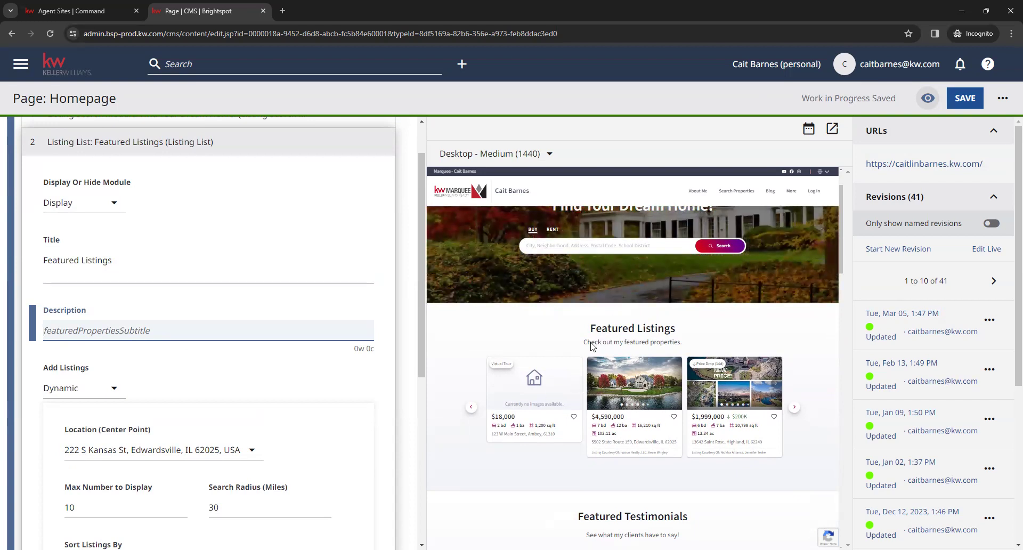
Compare the preview heading and 'Check out my featured properties.' subtitle against the title and description
left_click_drag(588, 336, 700, 336)
left_click(701, 335)
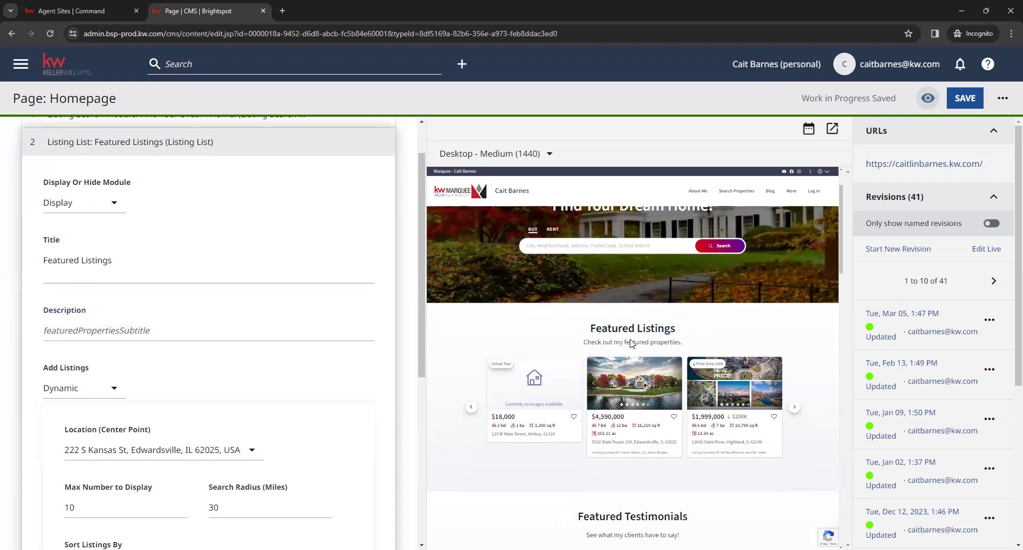
left_click_drag(585, 346, 684, 351)
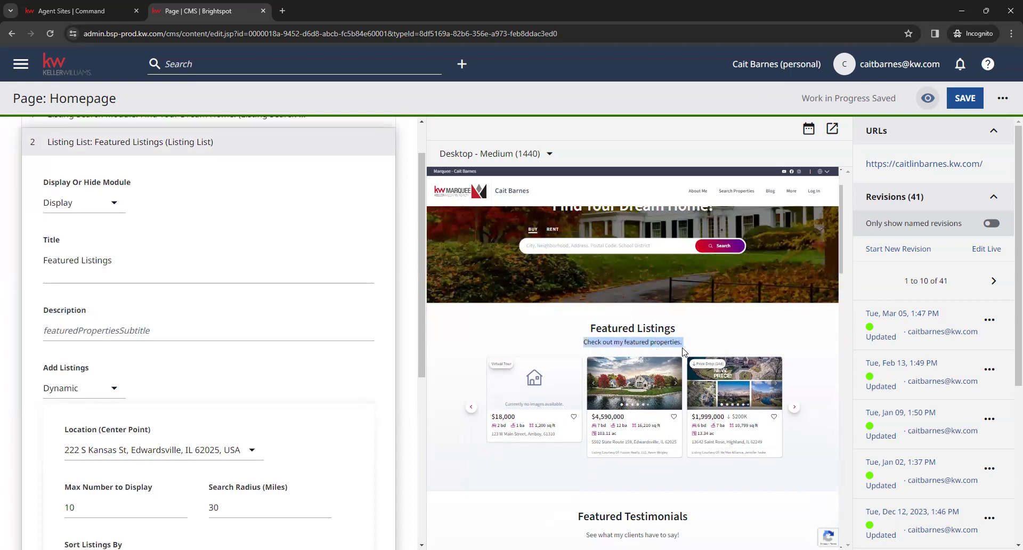
left_click(683, 351)
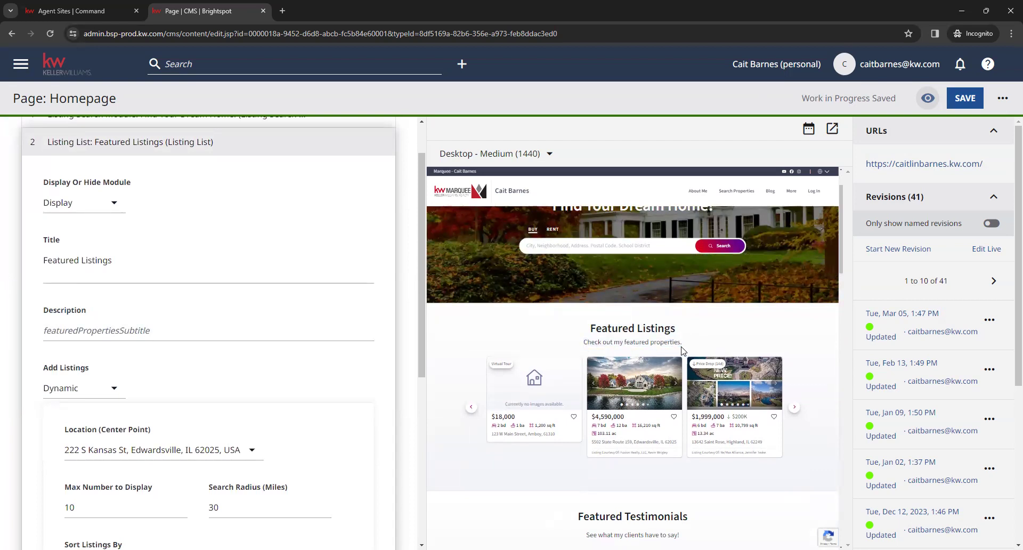
left_click(243, 320)
left_click(213, 261)
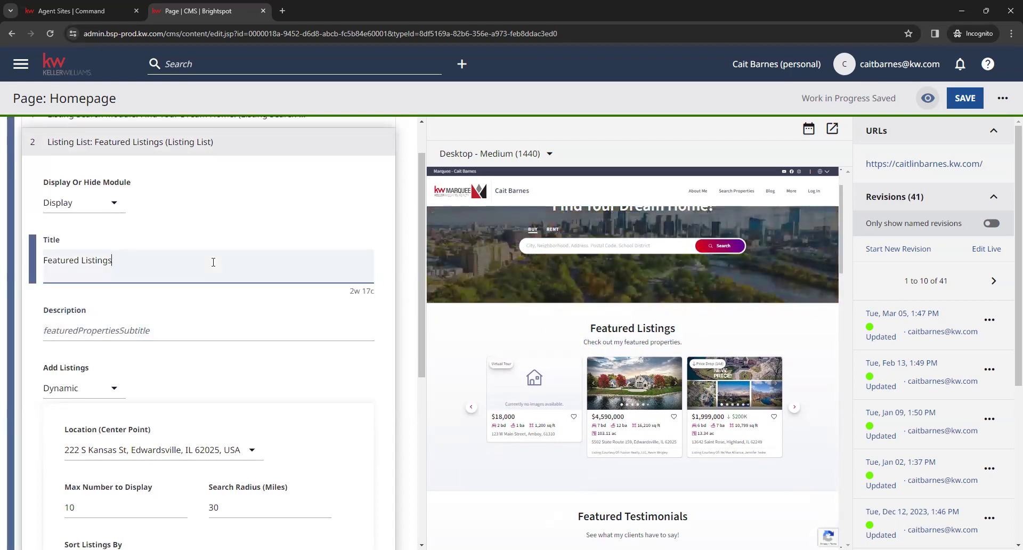
left_click(228, 332)
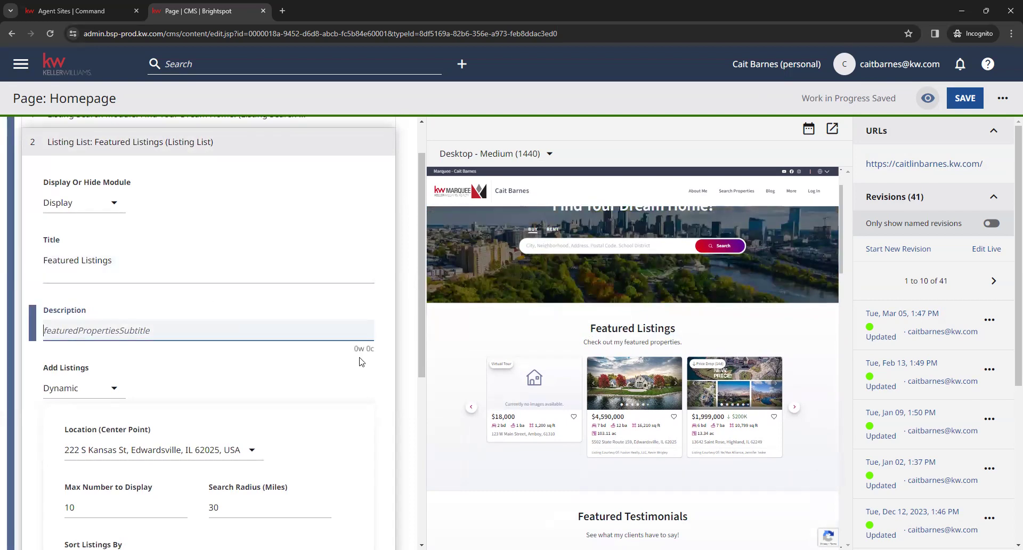
scroll(391, 358, "down", 4)
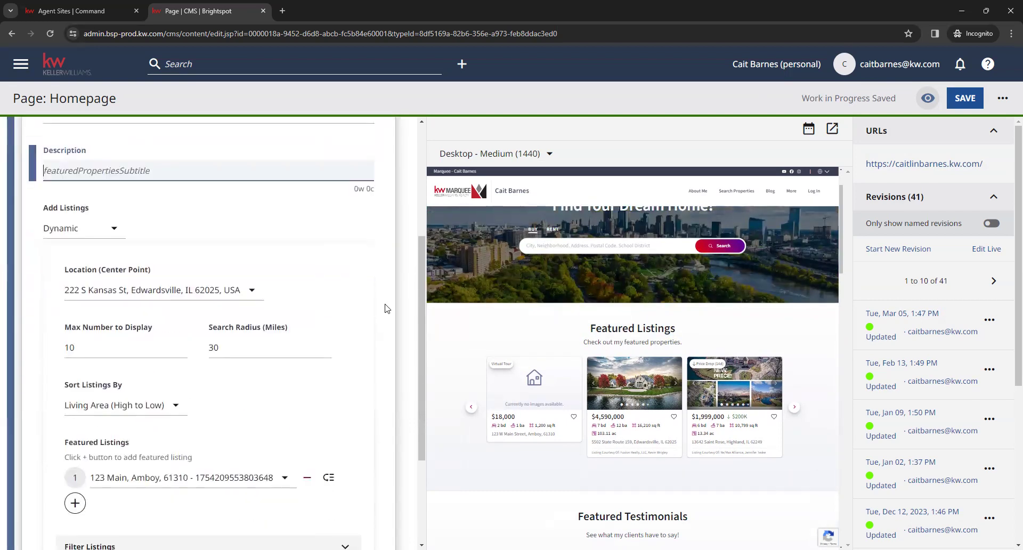
scroll(381, 301, "up", 1)
scroll(379, 299, "down", 1)
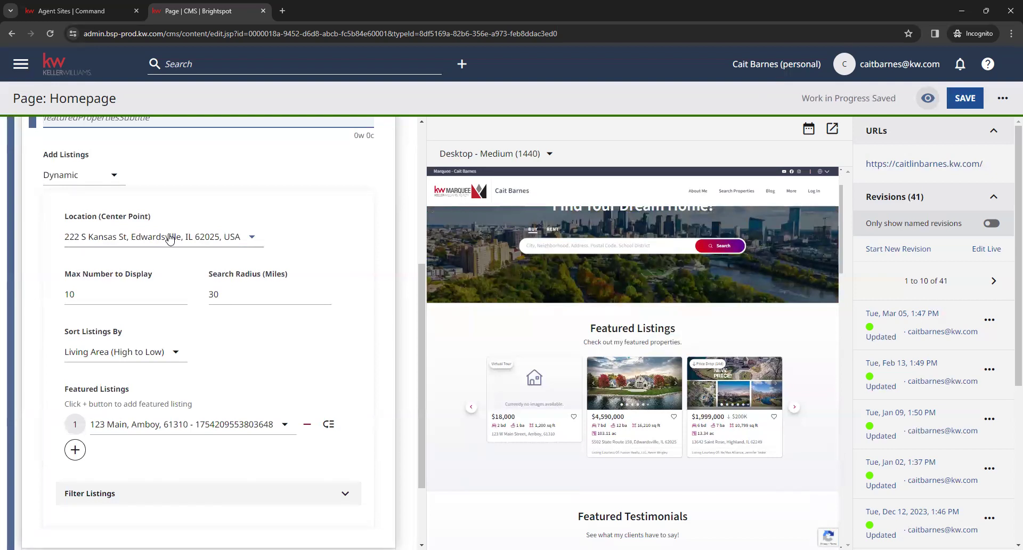
left_click(251, 296)
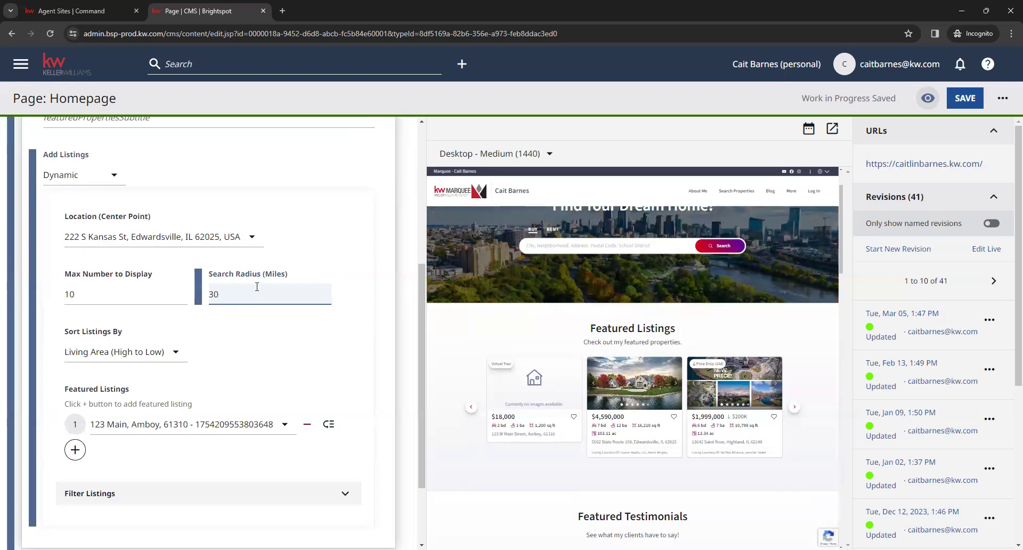
left_click(229, 340)
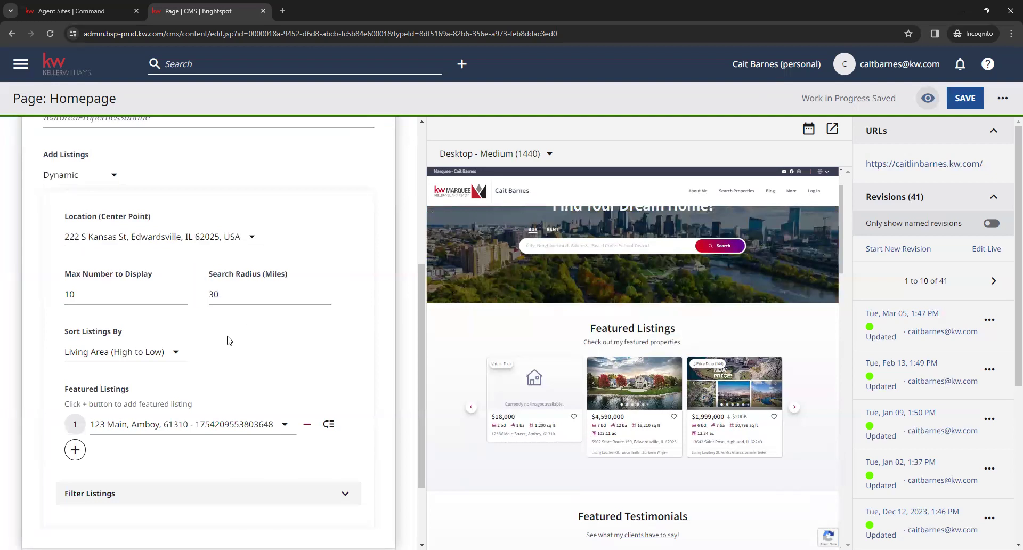
left_click(132, 299)
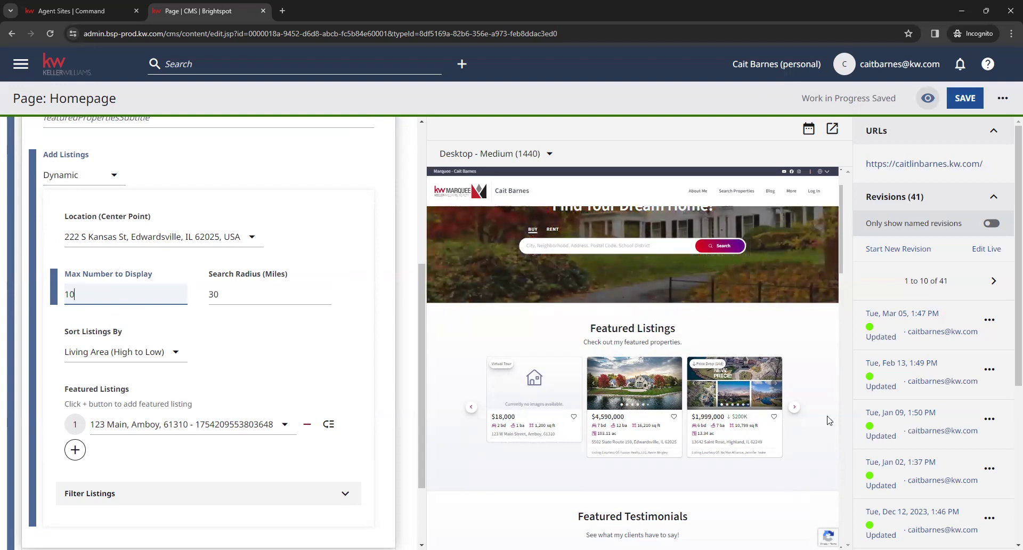
left_click(795, 415)
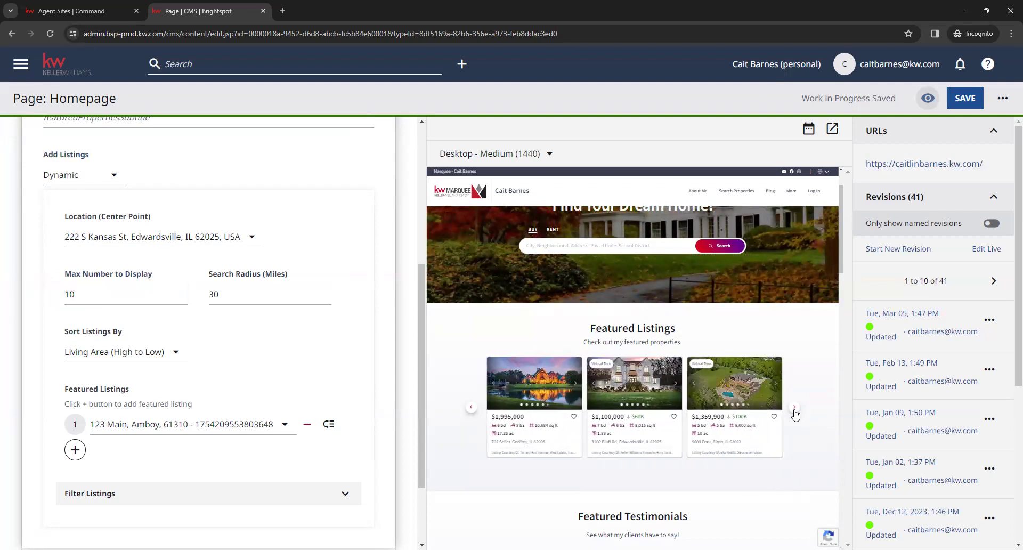
left_click(470, 408)
left_click(470, 408)
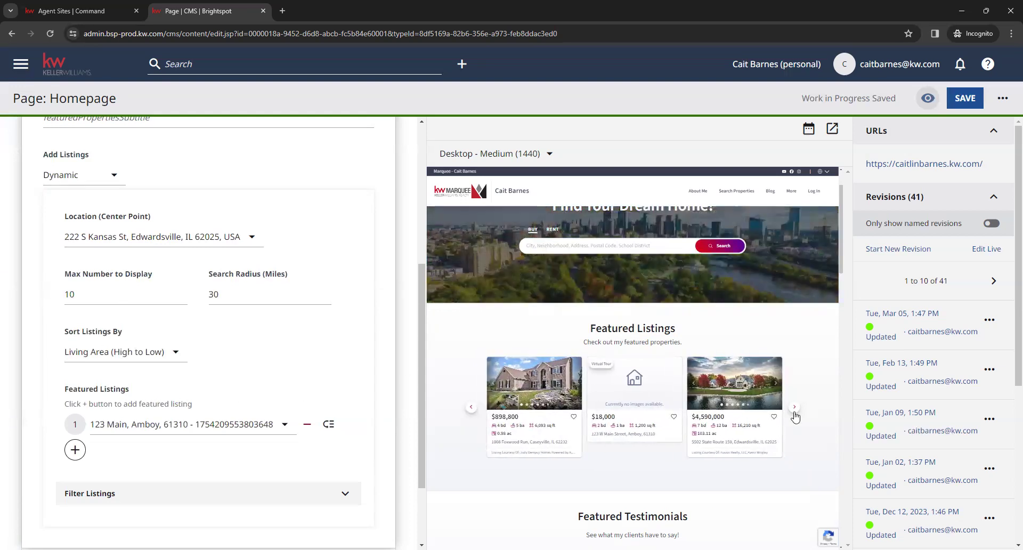
left_click(793, 410)
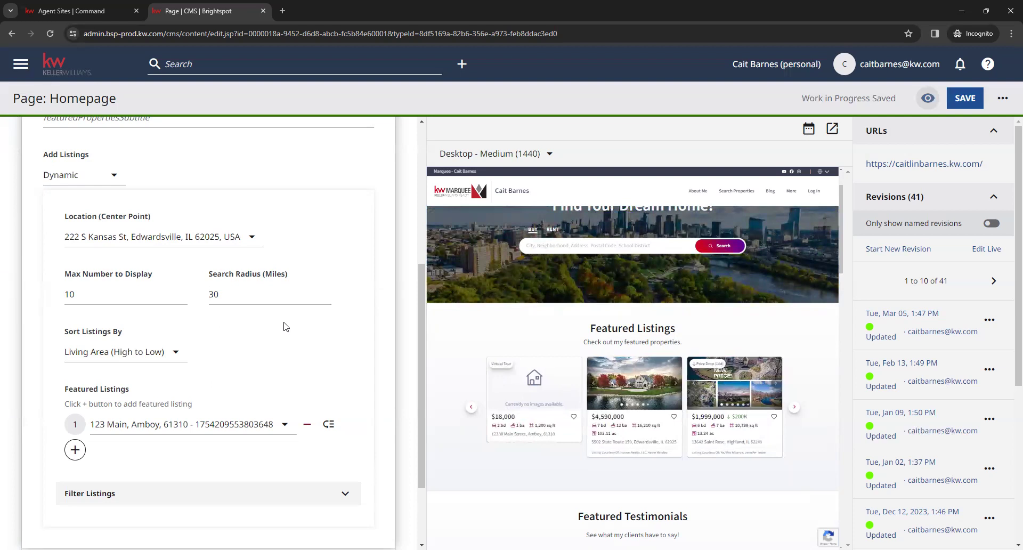
left_click(250, 299)
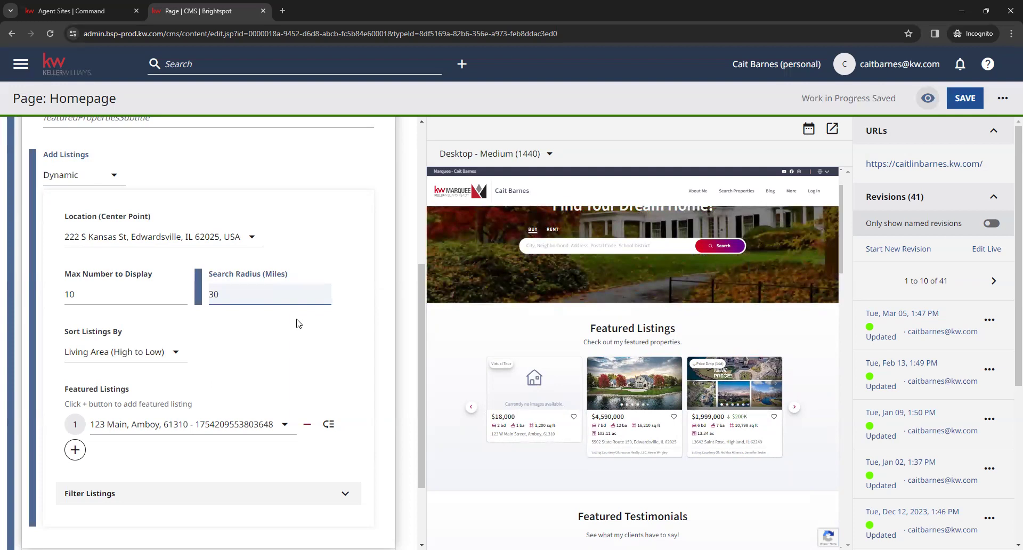
left_click(176, 354)
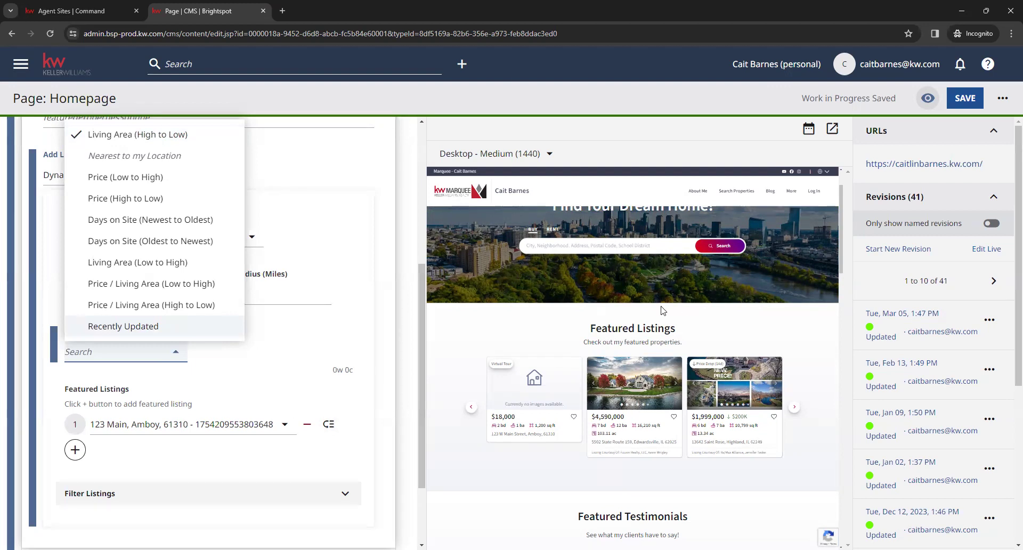
left_click(302, 349)
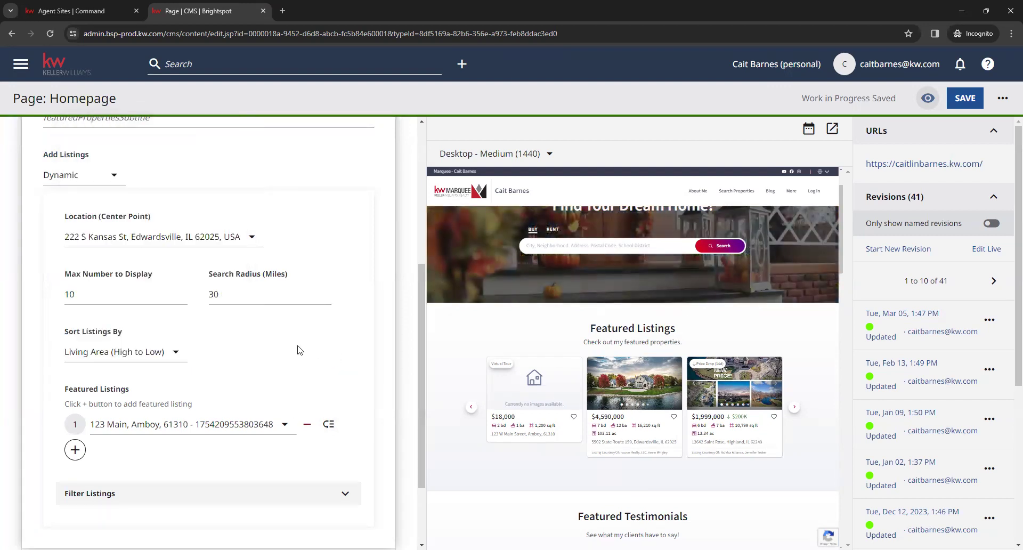
scroll(298, 350, "down", 1)
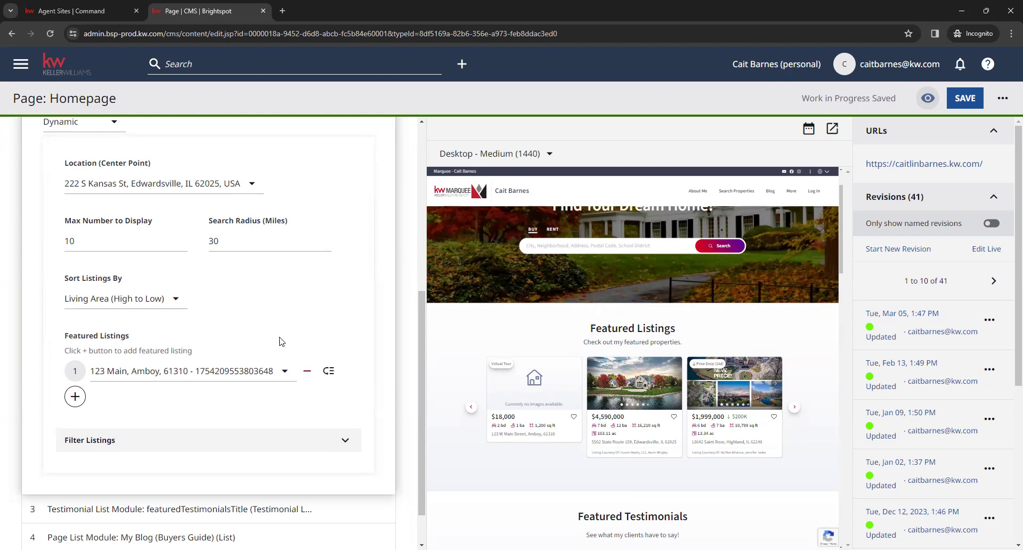
left_click(76, 396)
left_click(75, 394)
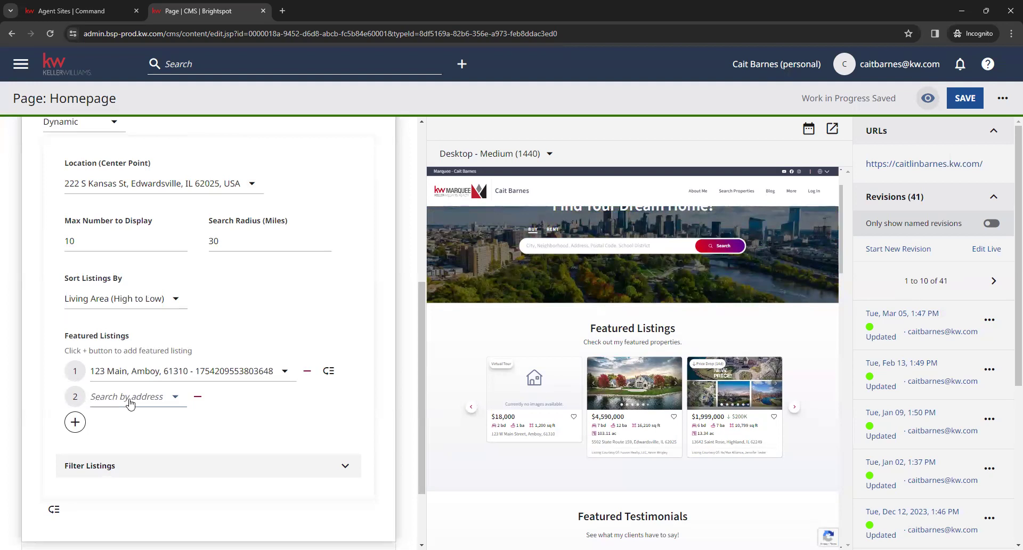
left_click(130, 403)
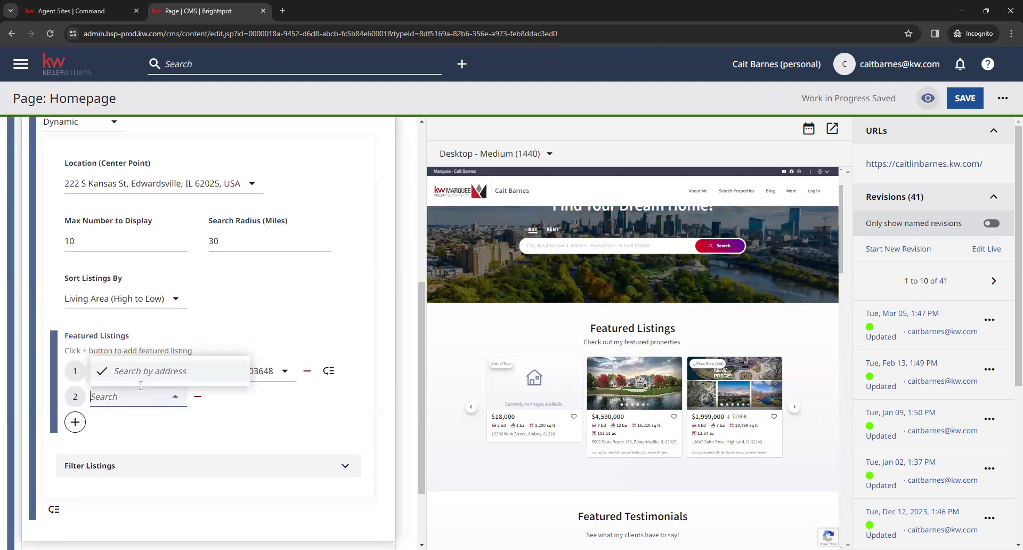
left_click(147, 434)
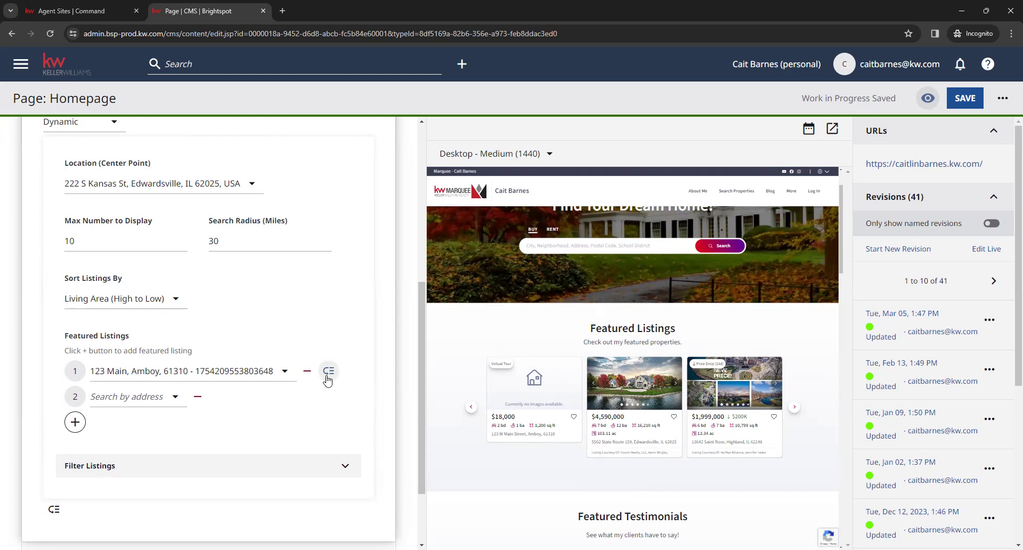
left_click_drag(329, 377, 326, 385)
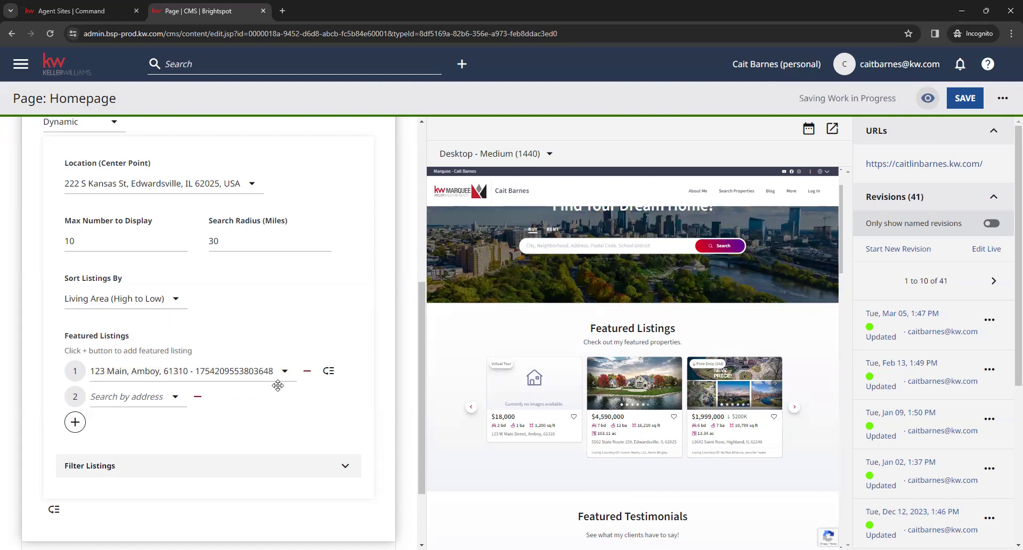
left_click(197, 399)
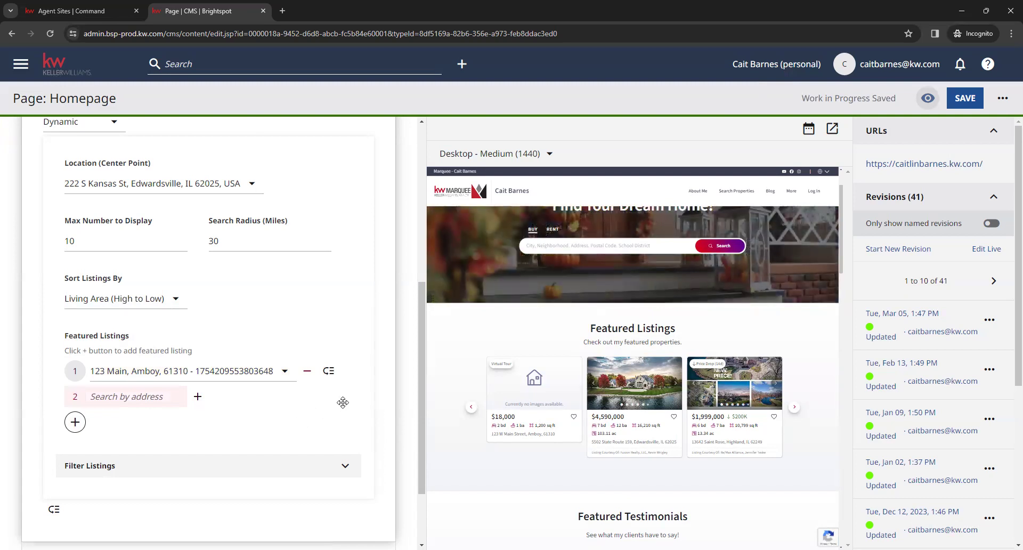
scroll(343, 404, "down", 1)
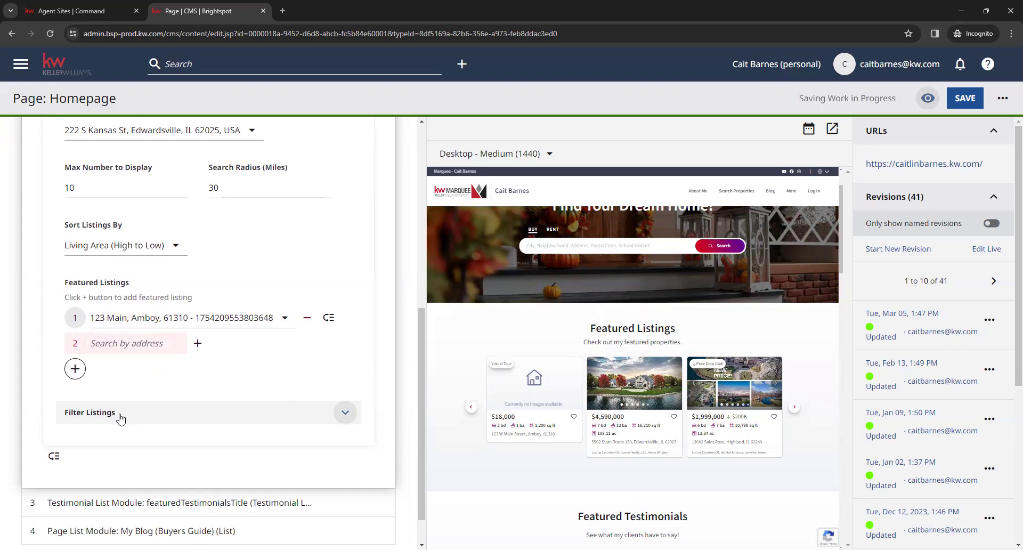
Add Coming Soon to the Listing Status filter alongside Active and Pending
left_click(327, 415)
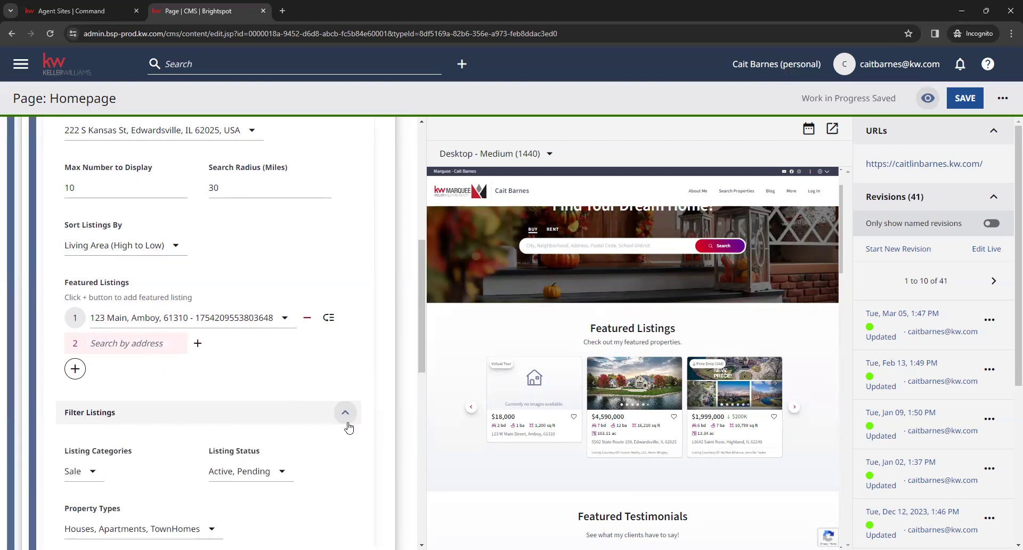
scroll(343, 422, "down", 1)
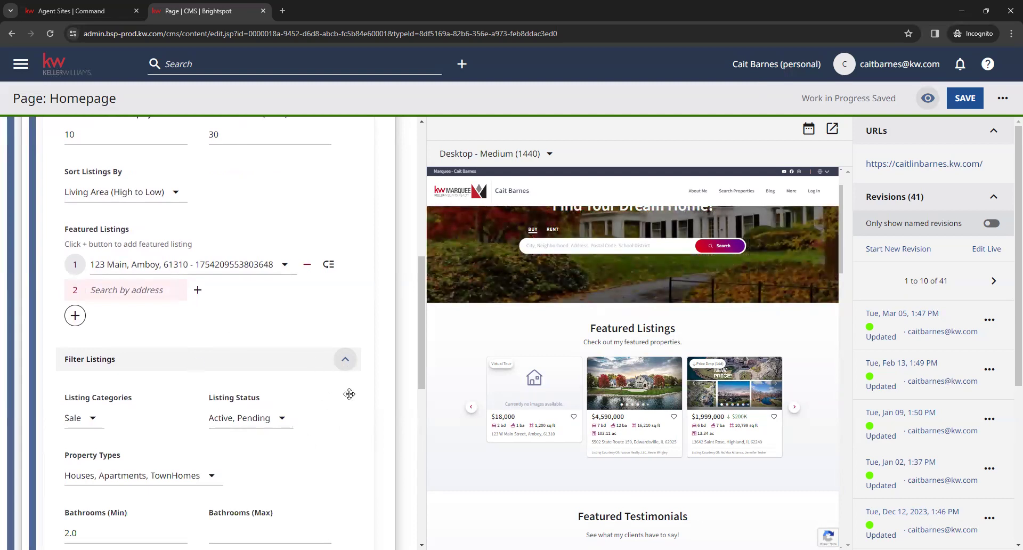
scroll(351, 398, "down", 1)
scroll(351, 397, "down", 2)
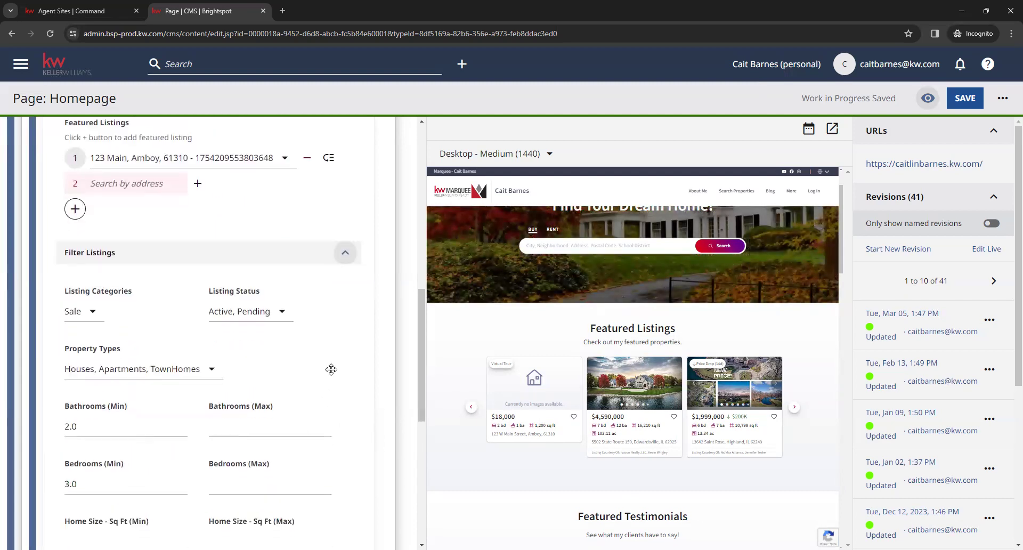
left_click(93, 261)
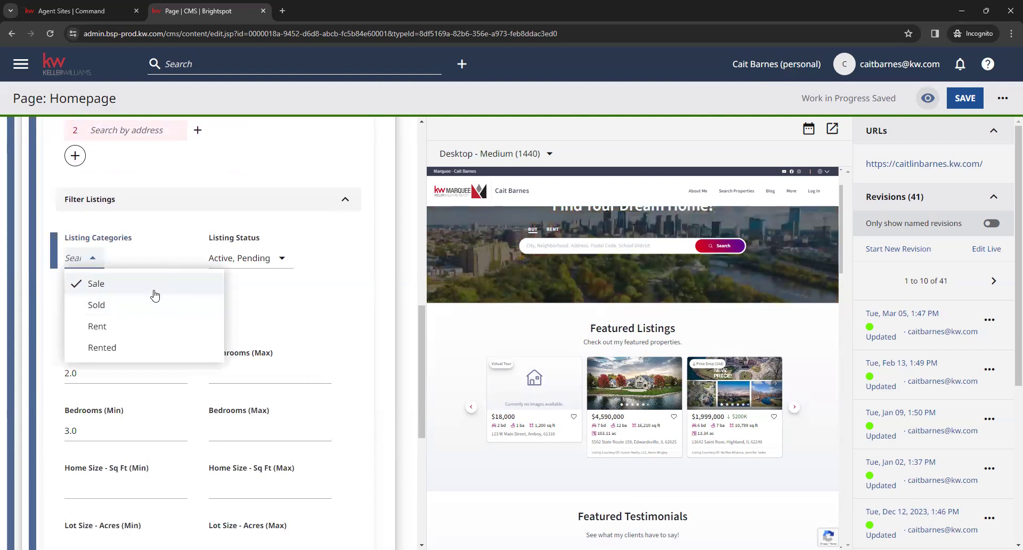
left_click(152, 313)
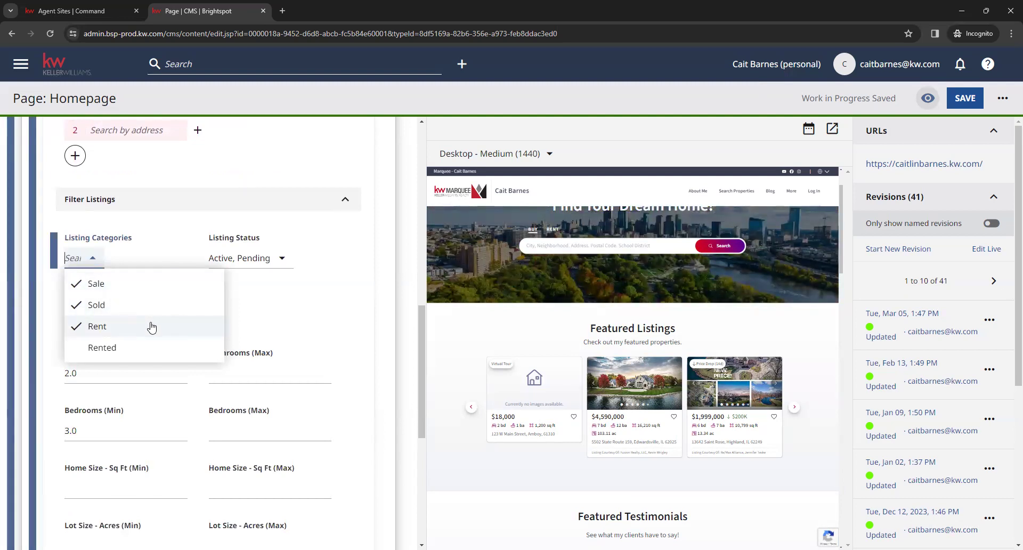
left_click(285, 265)
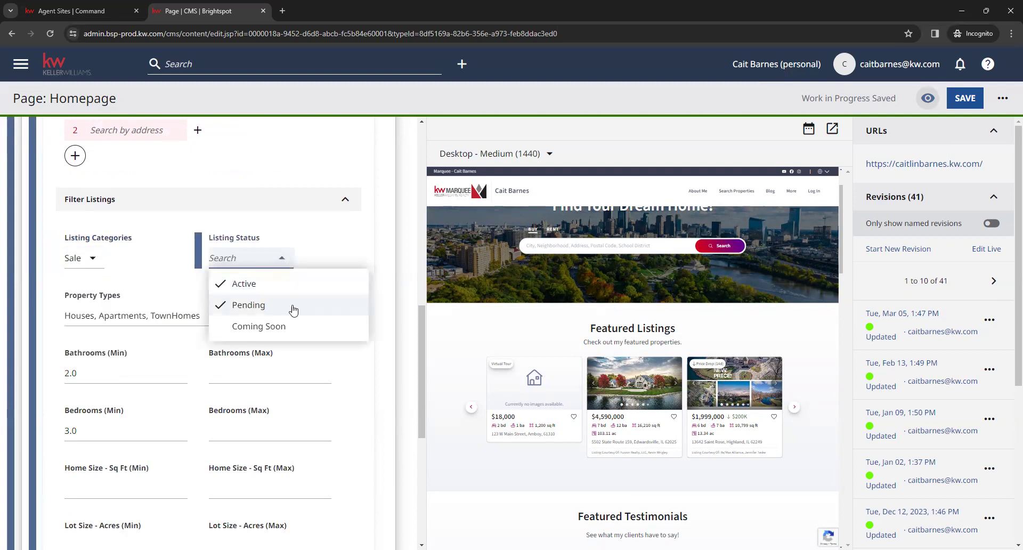
left_click(298, 327)
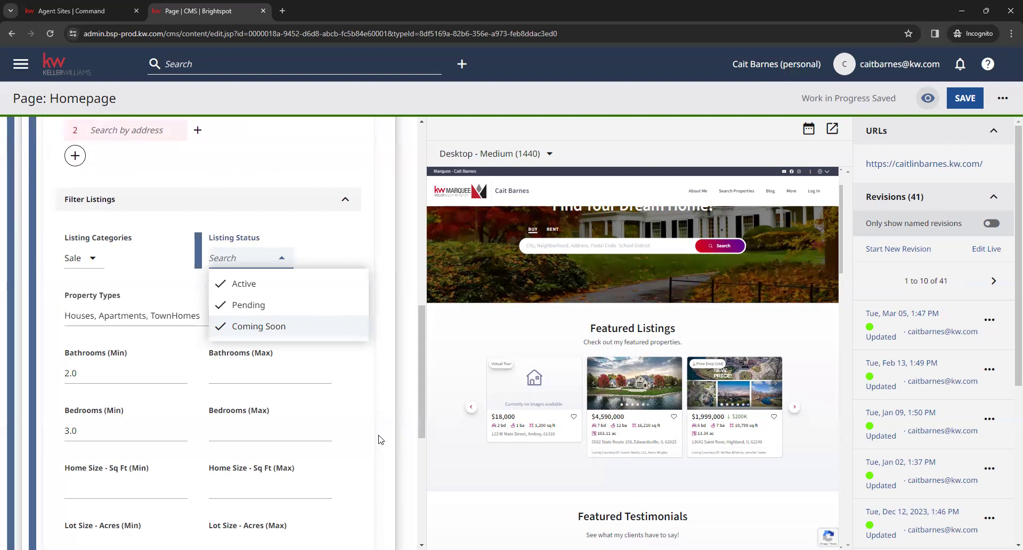
left_click(354, 240)
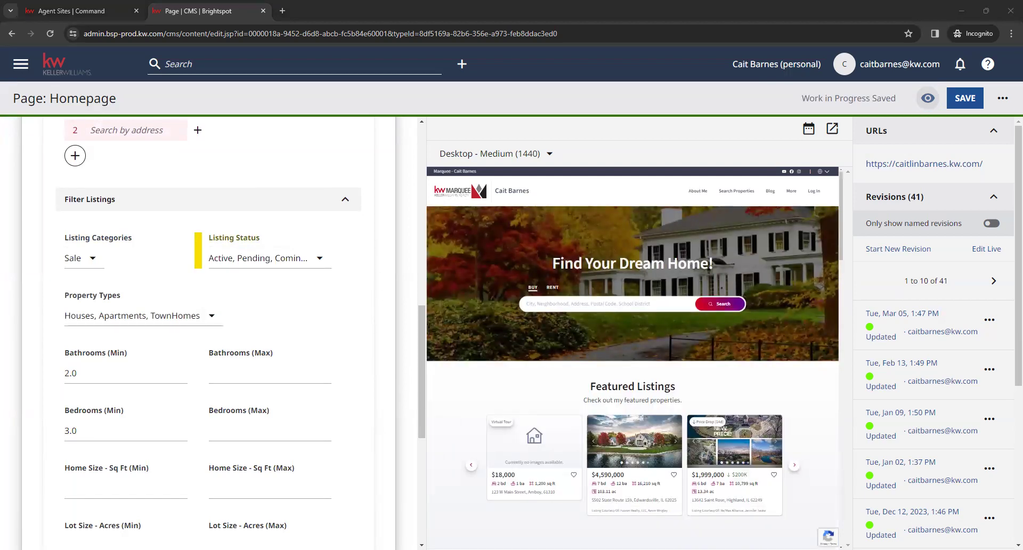
scroll(338, 303, "down", 2)
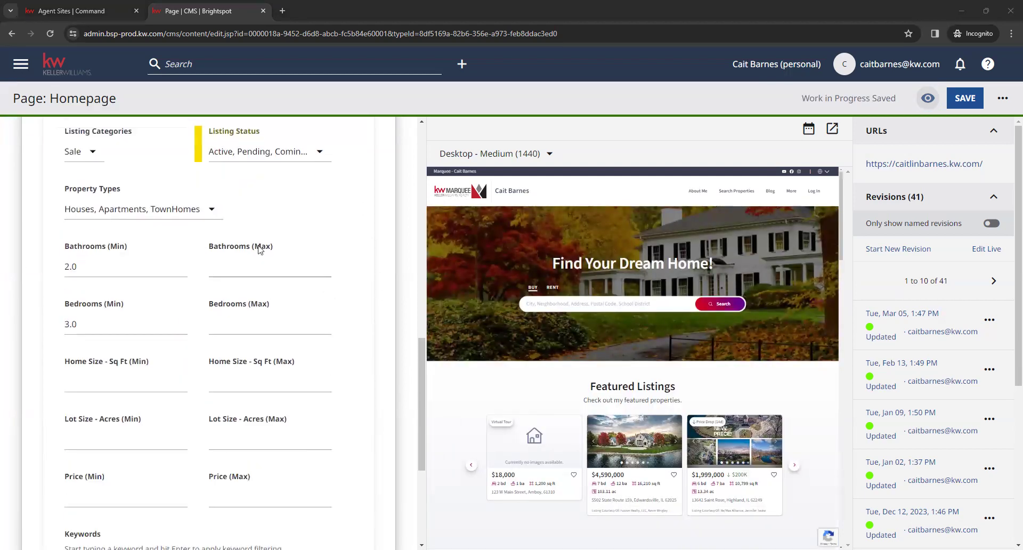
left_click(206, 210)
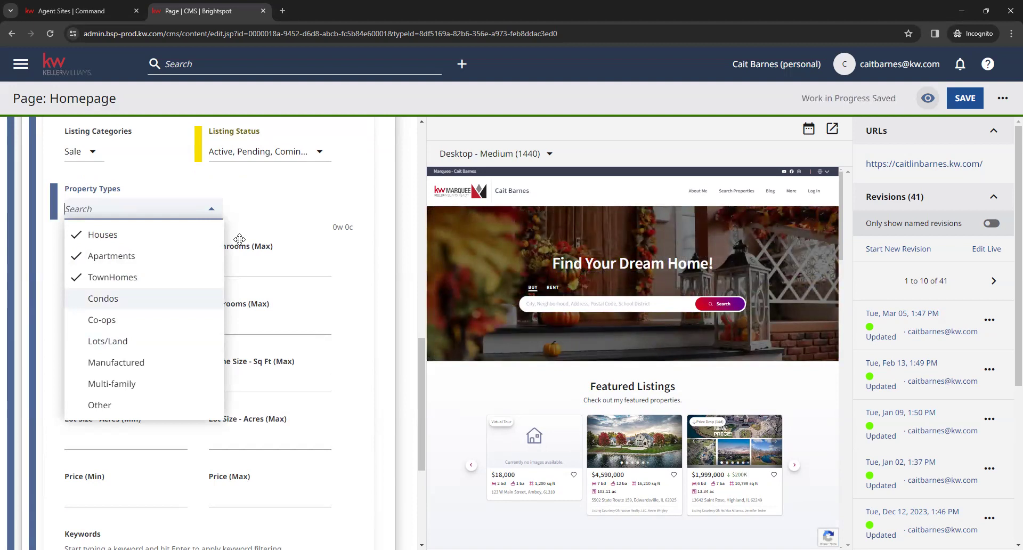
left_click(277, 205)
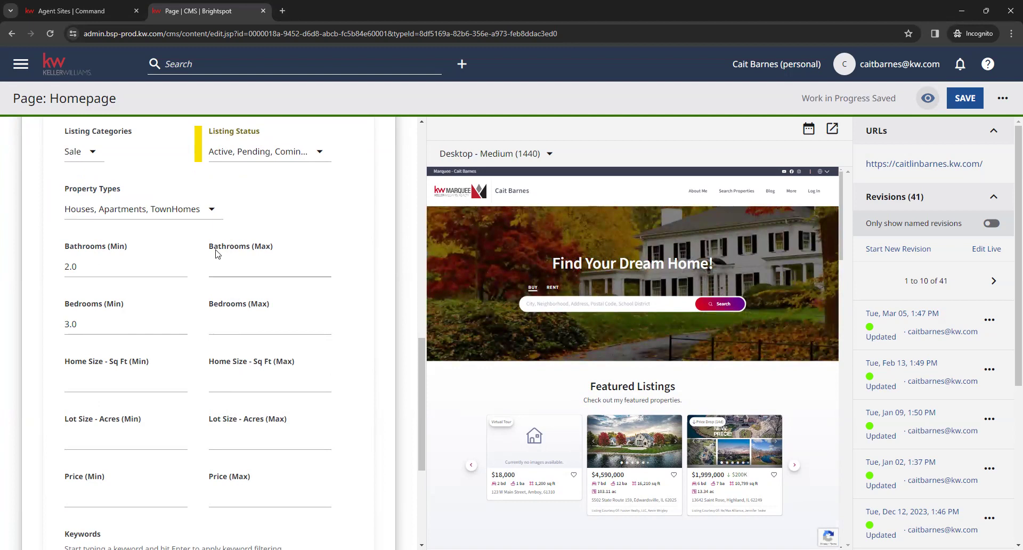
scroll(193, 280, "down", 2)
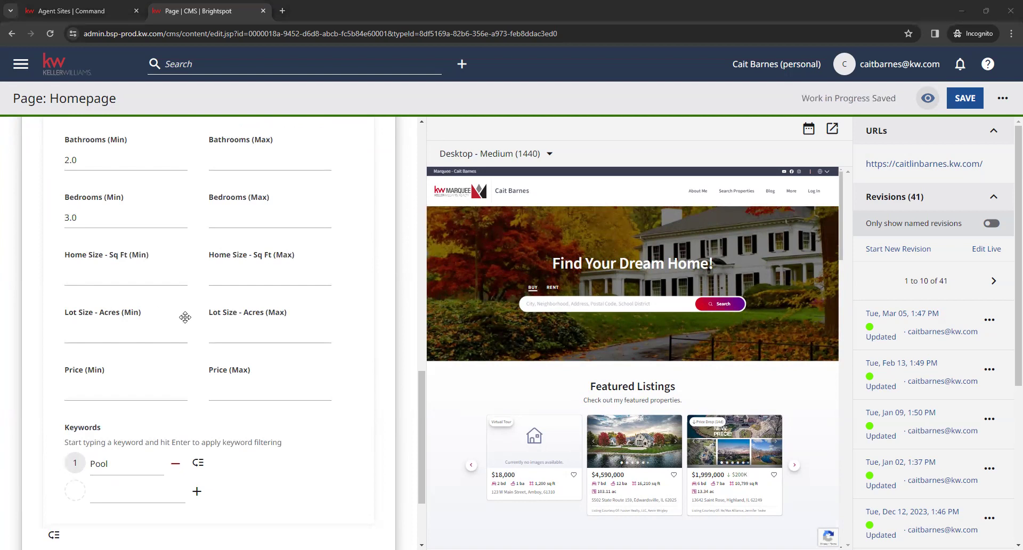
scroll(191, 306, "down", 1)
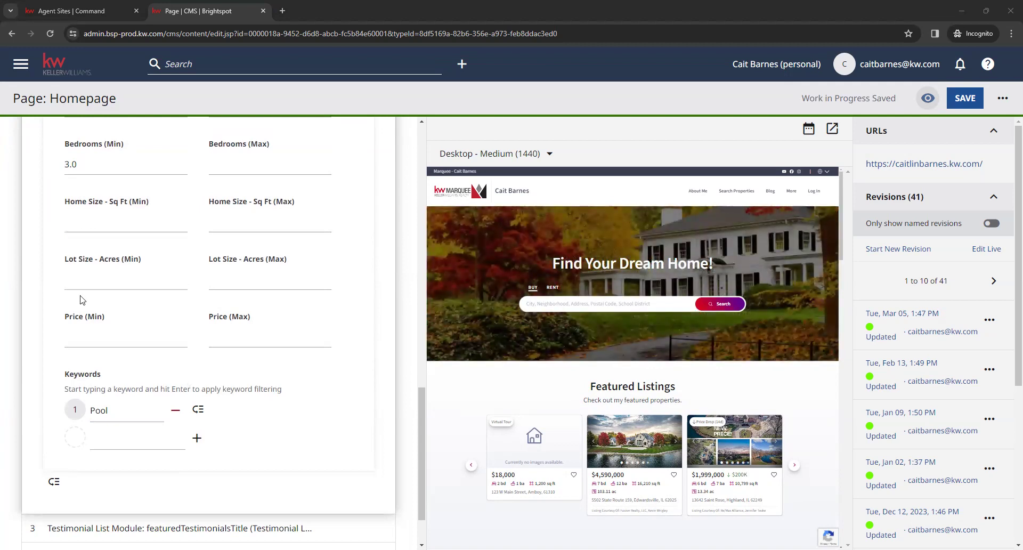
scroll(272, 342, "down", 1)
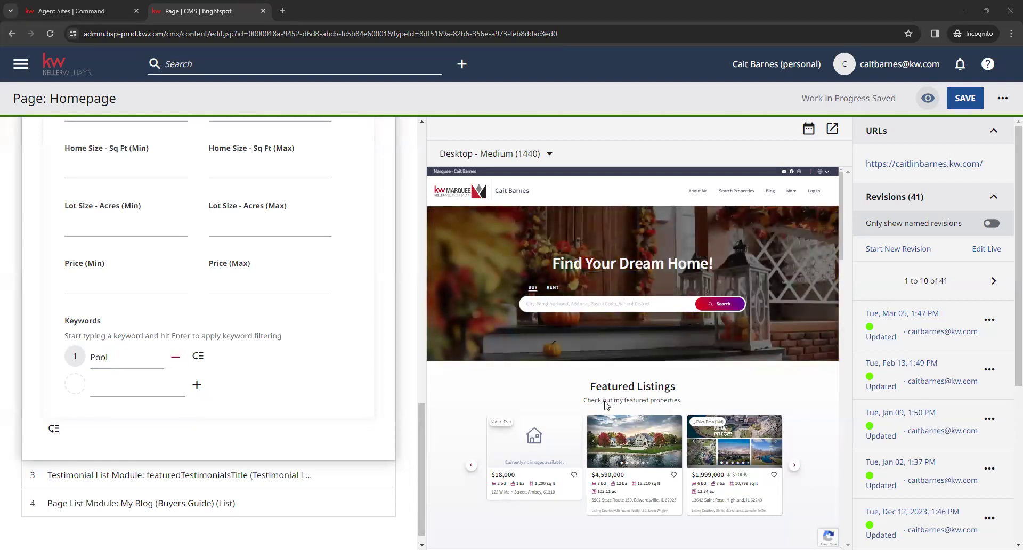
Add 'Garage' as a second filter keyword, then mark it removed, leaving only 'Pool'
left_click(137, 388)
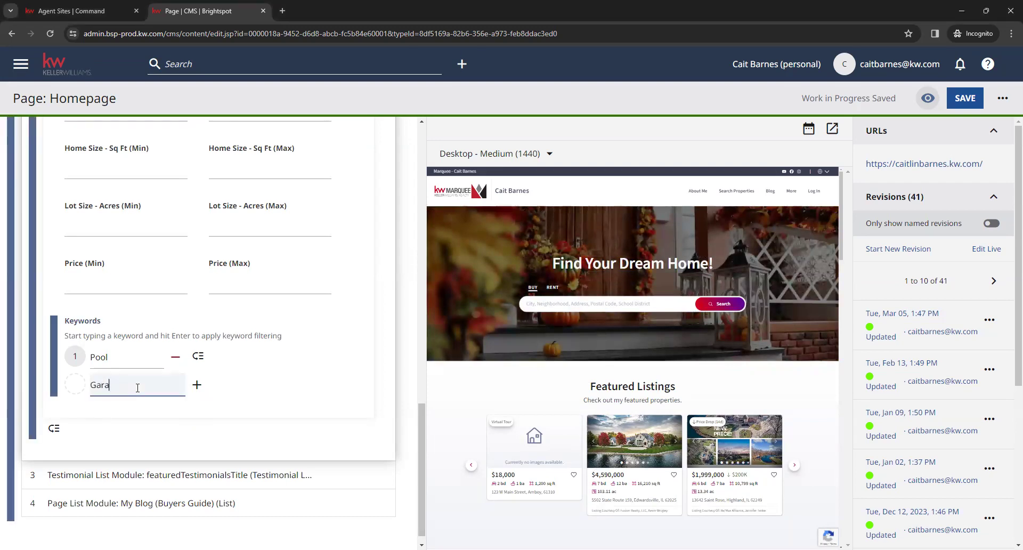
type("Garage")
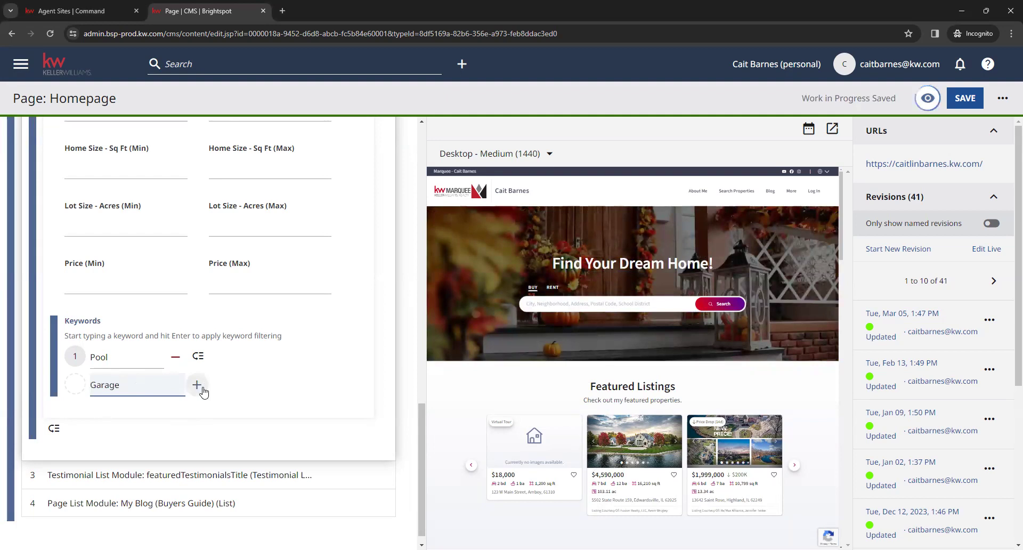
left_click(197, 384)
left_click(258, 383)
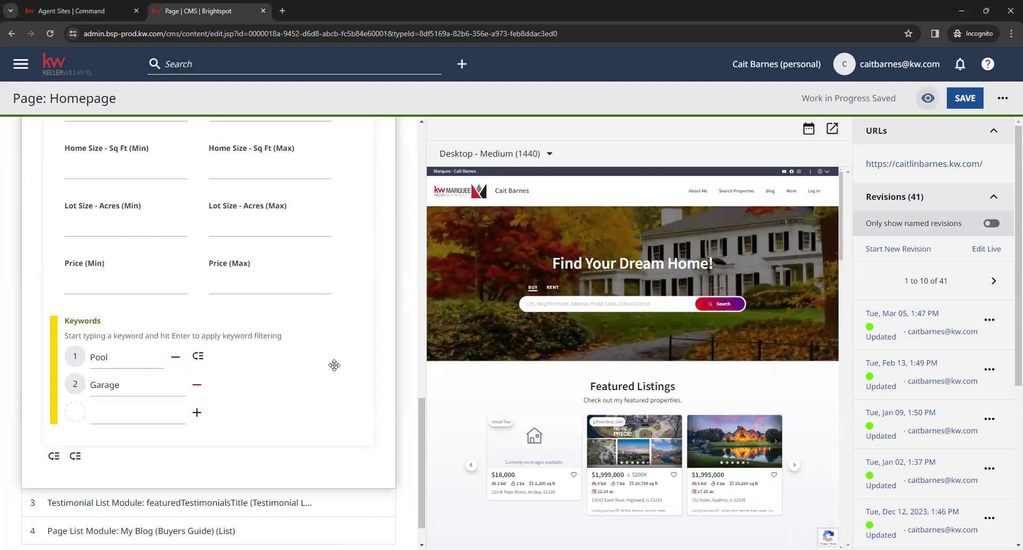
left_click(200, 389)
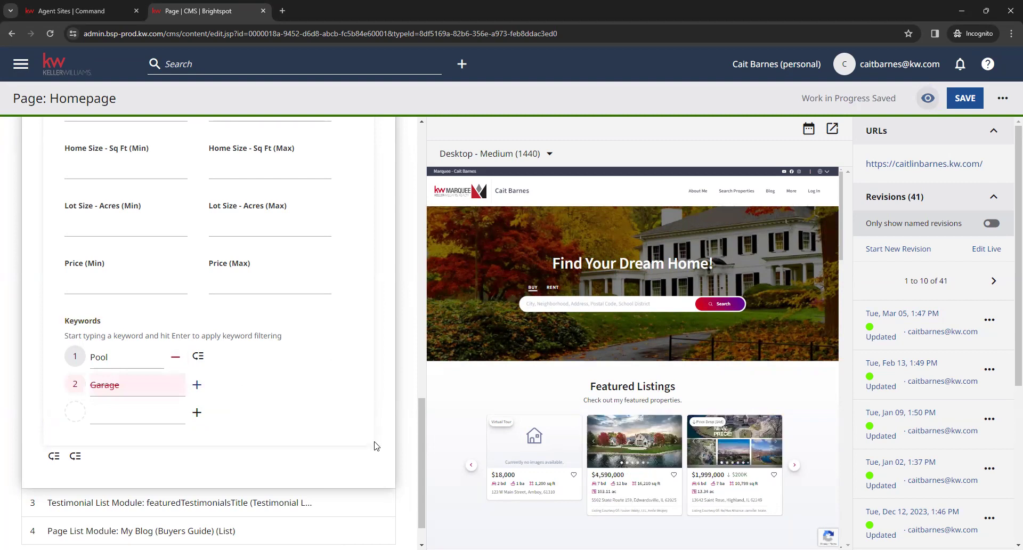
Collapse the Featured Listings settings to list all four homepage sections
scroll(807, 480, "down", 2)
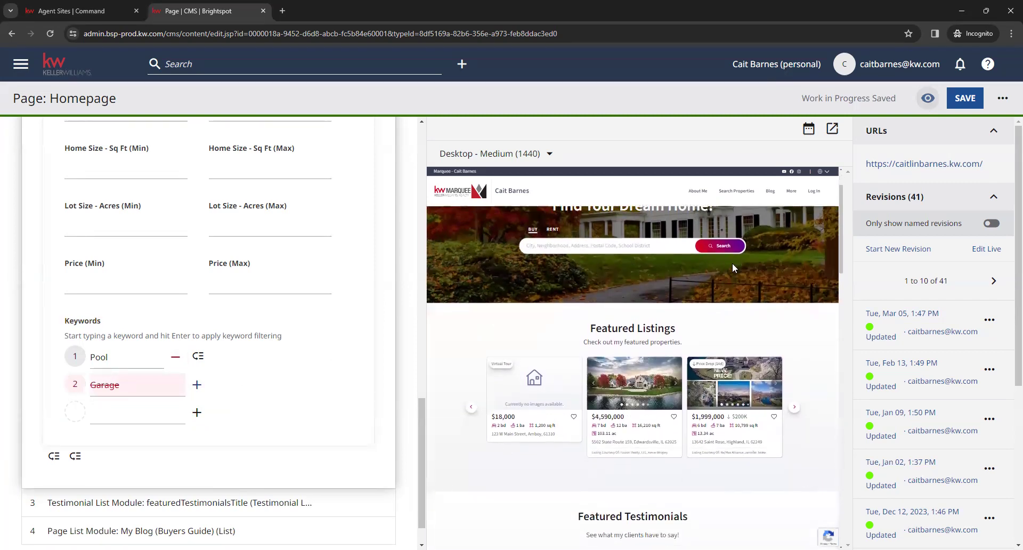
scroll(376, 407, "up", 9)
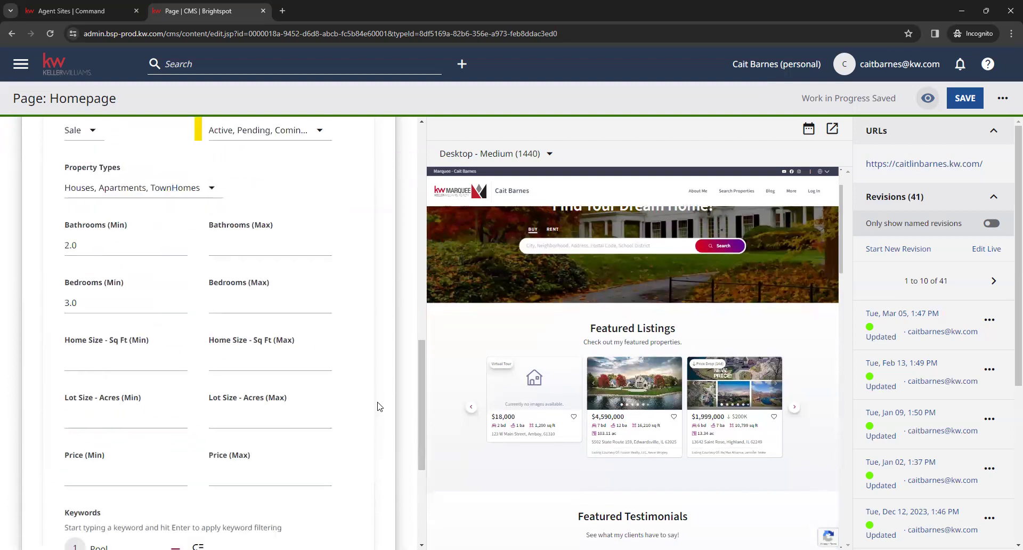
scroll(381, 382, "up", 10)
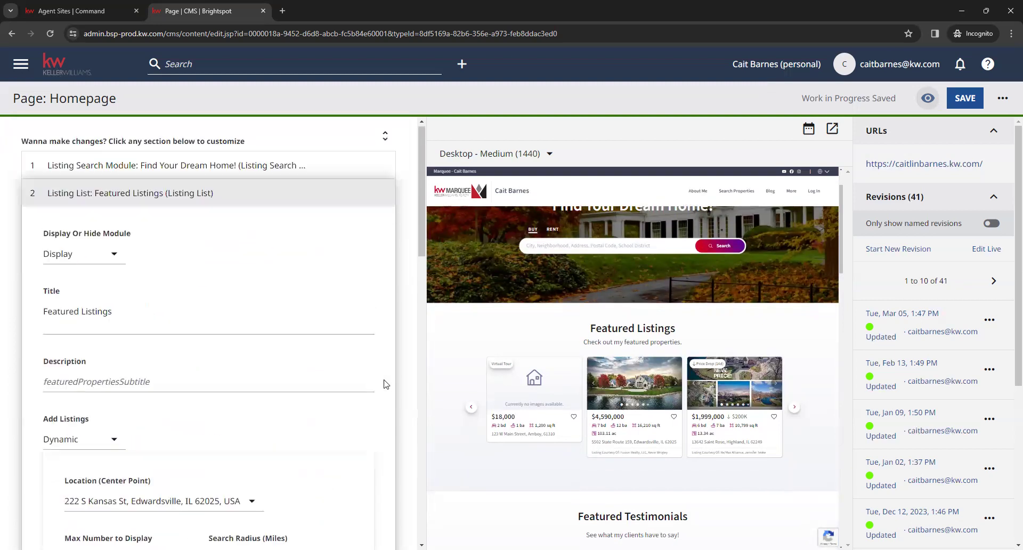
left_click(178, 195)
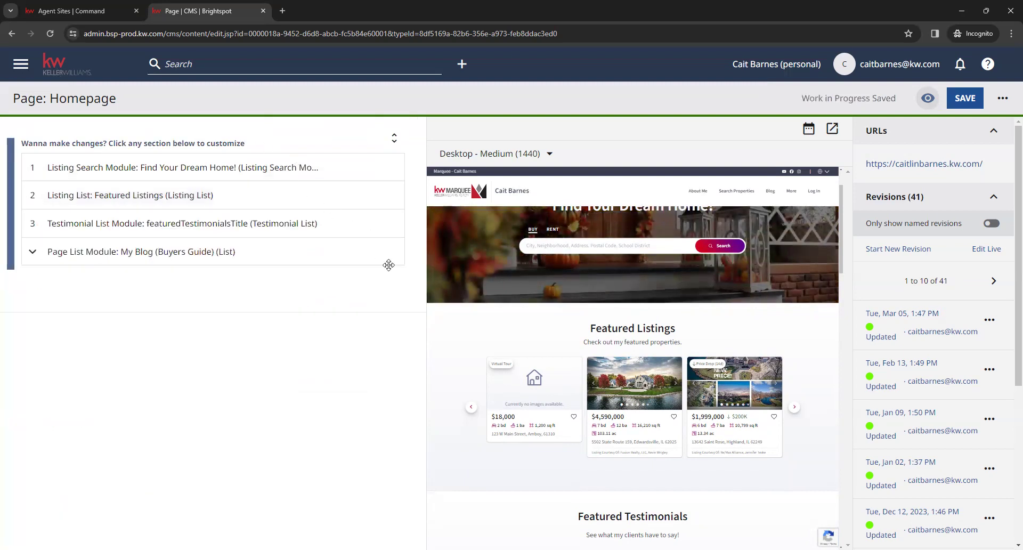
Expand the Testimonial List Module and check its title and 'See what my clients have to say!' description
scroll(533, 405, "down", 5)
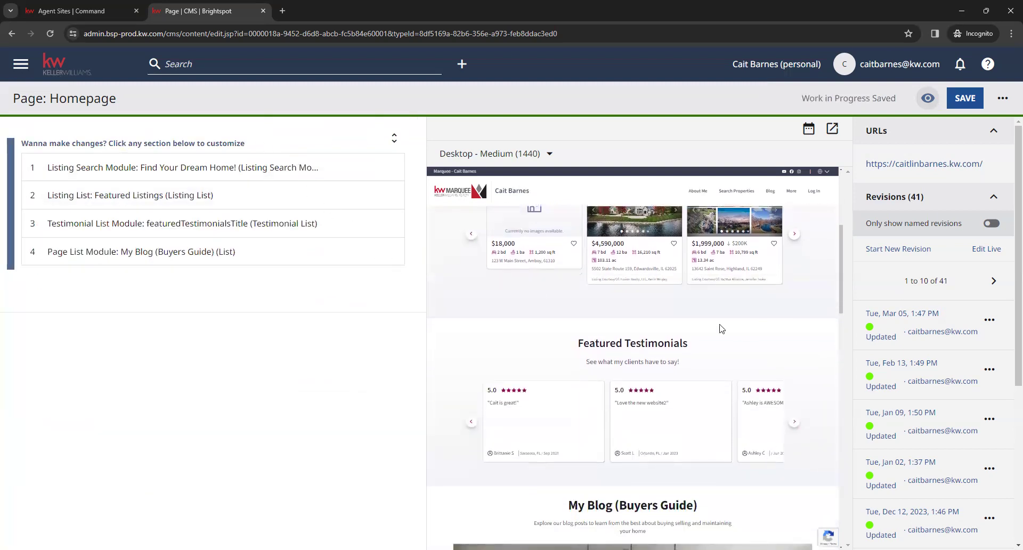
left_click(202, 223)
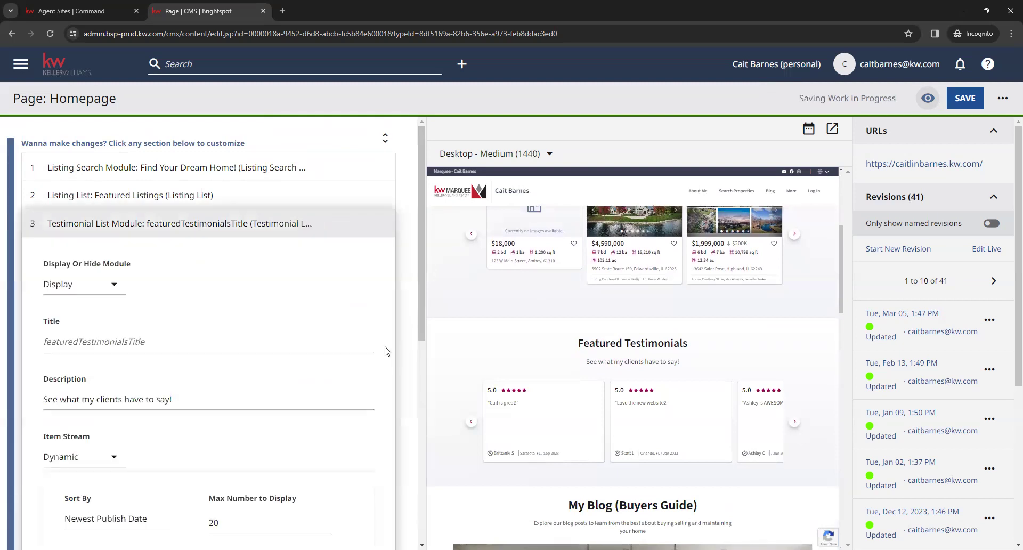
scroll(410, 297, "down", 1)
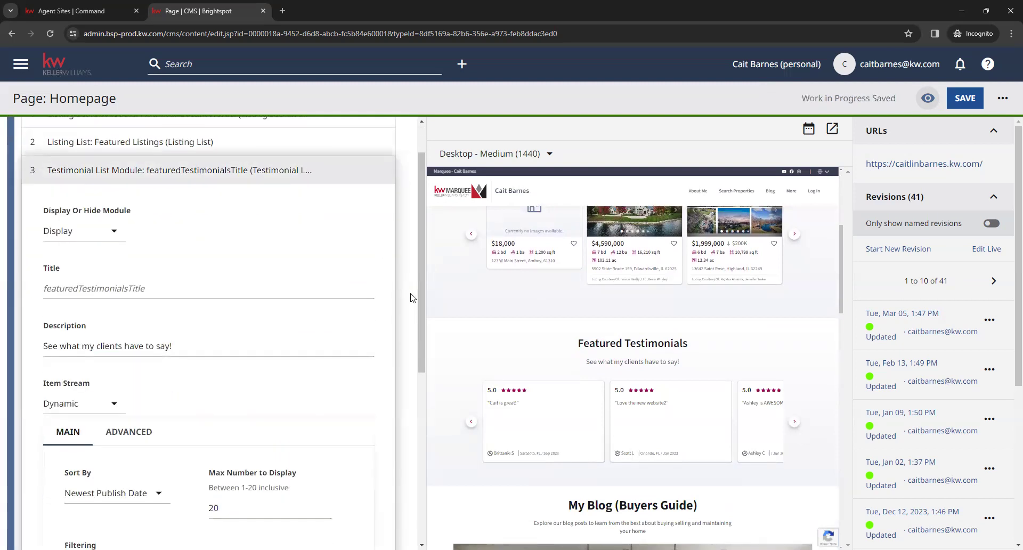
scroll(411, 298, "down", 2)
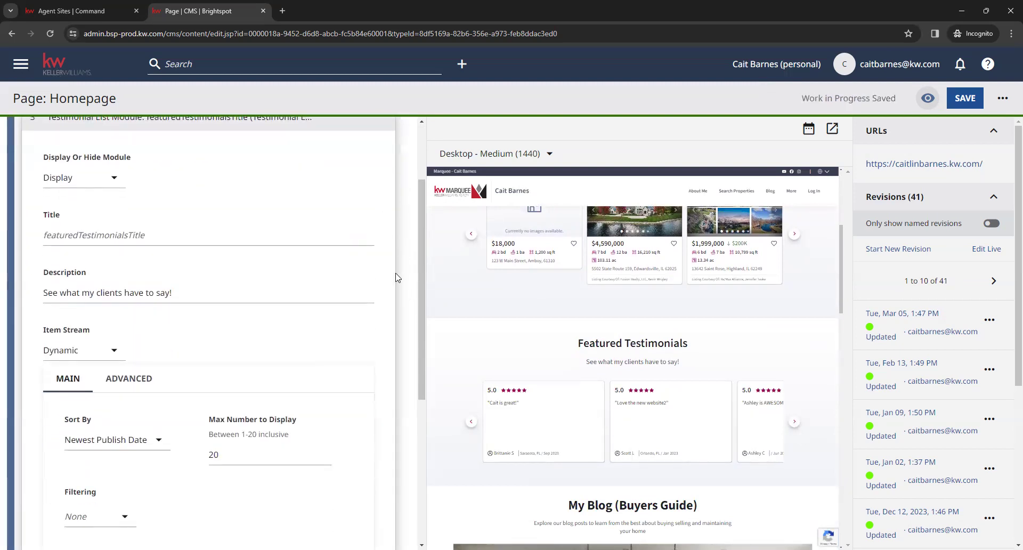
scroll(391, 284, "up", 2)
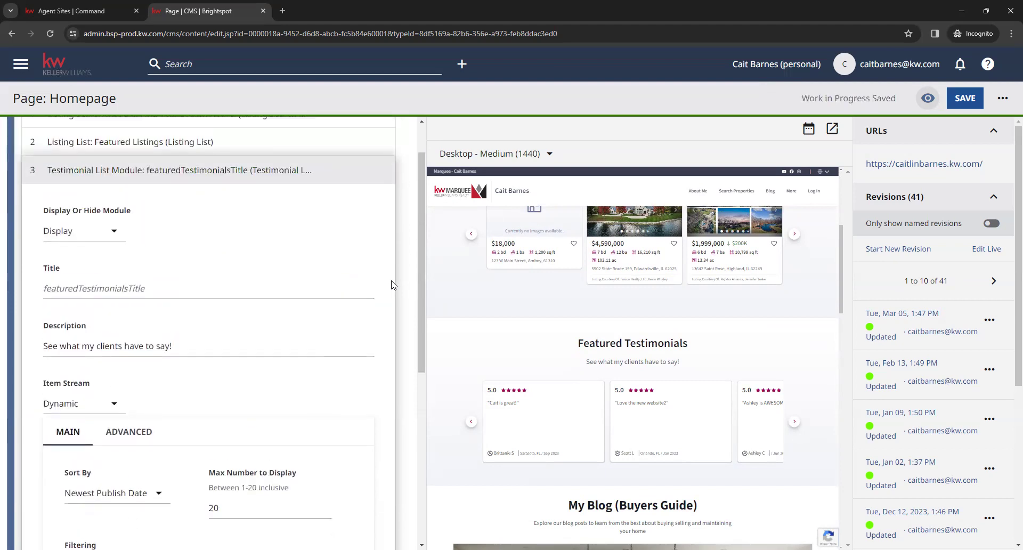
left_click(200, 296)
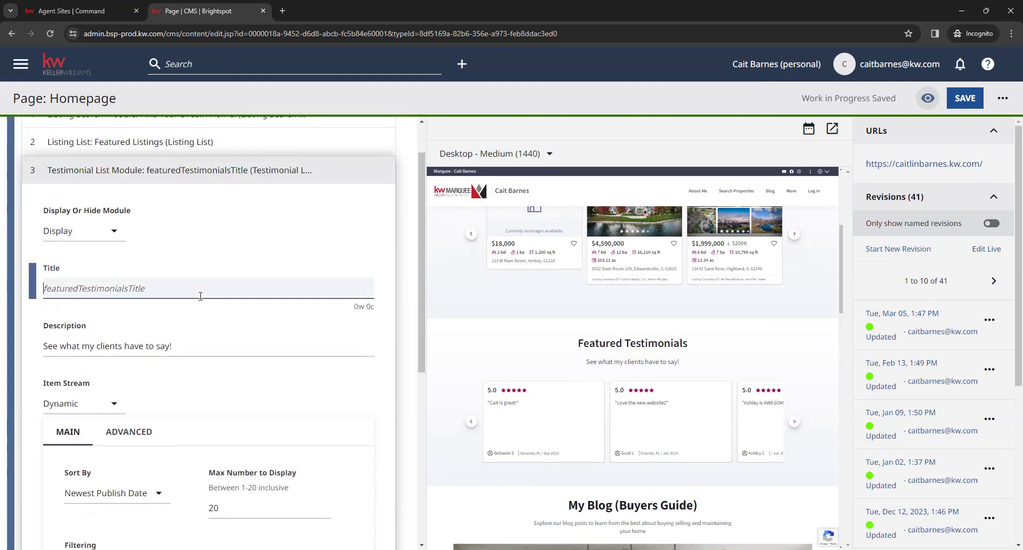
left_click(198, 350)
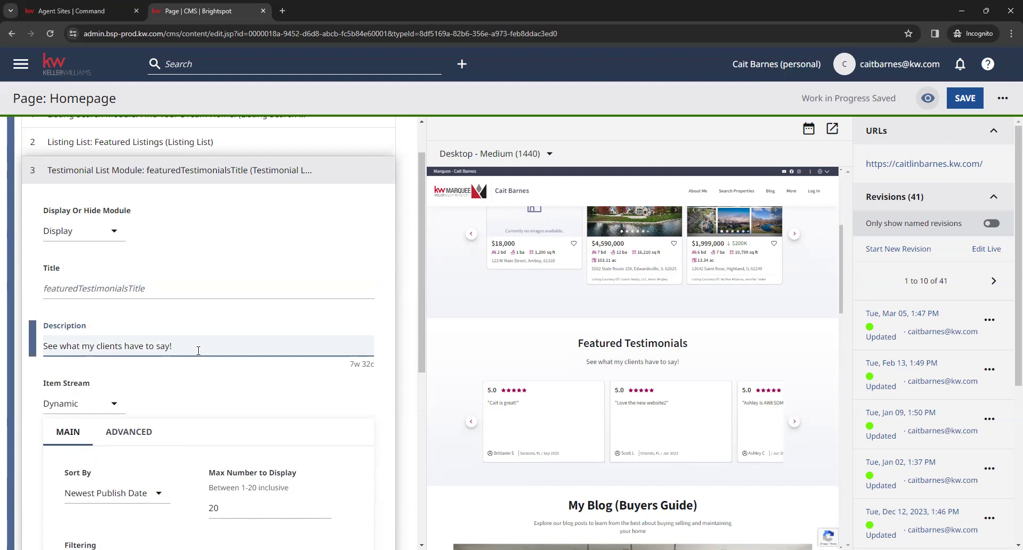
left_click(382, 391)
Keep the testimonials sorted by Newest Publish Date and scroll to Featured Testimonials
scroll(390, 383, "down", 4)
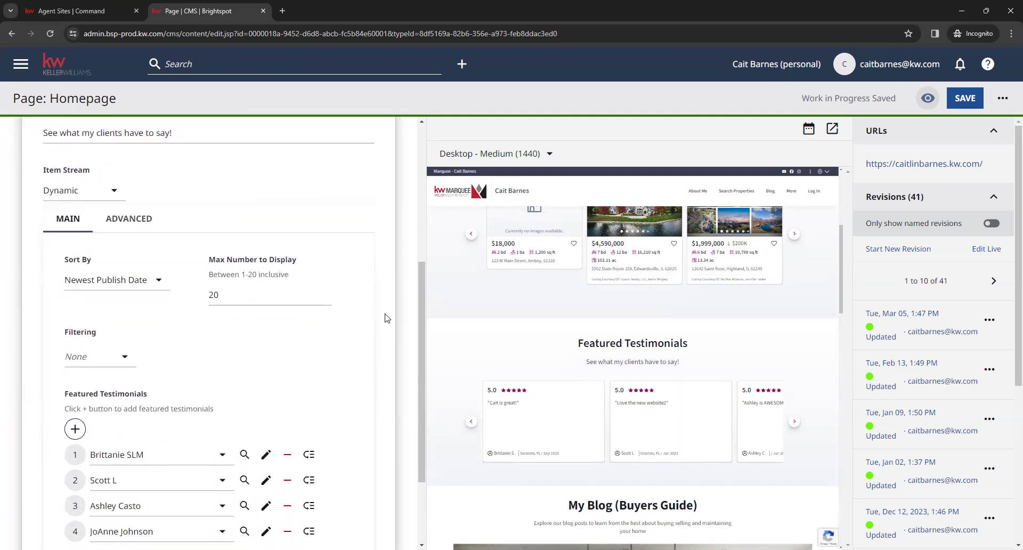
left_click(158, 285)
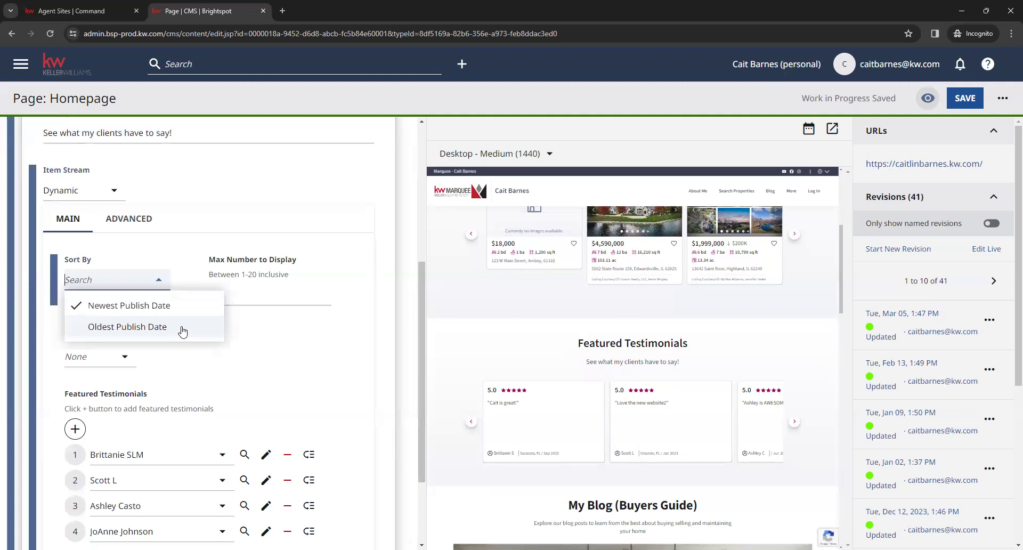
left_click(276, 332)
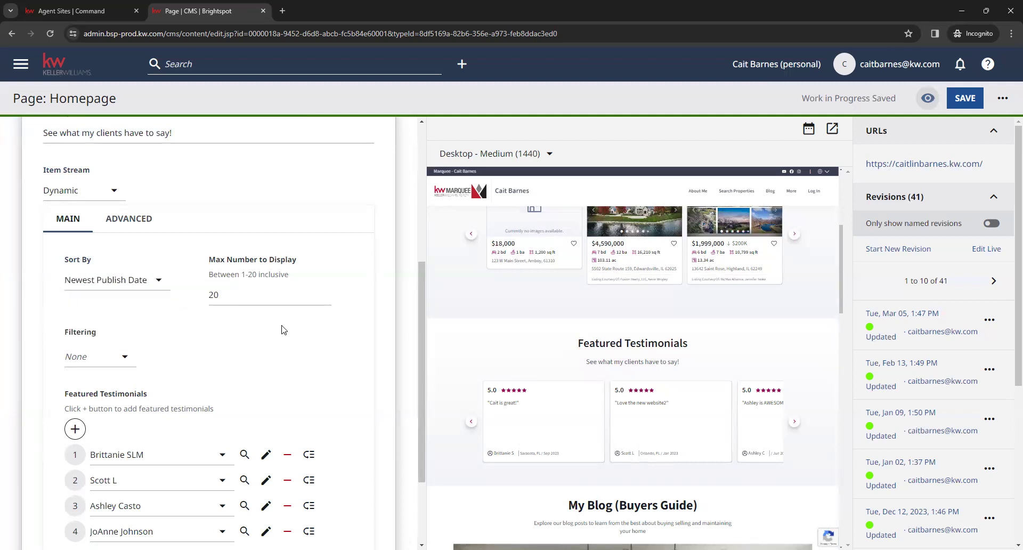
scroll(312, 392, "down", 1)
left_click_drag(313, 405, 308, 399)
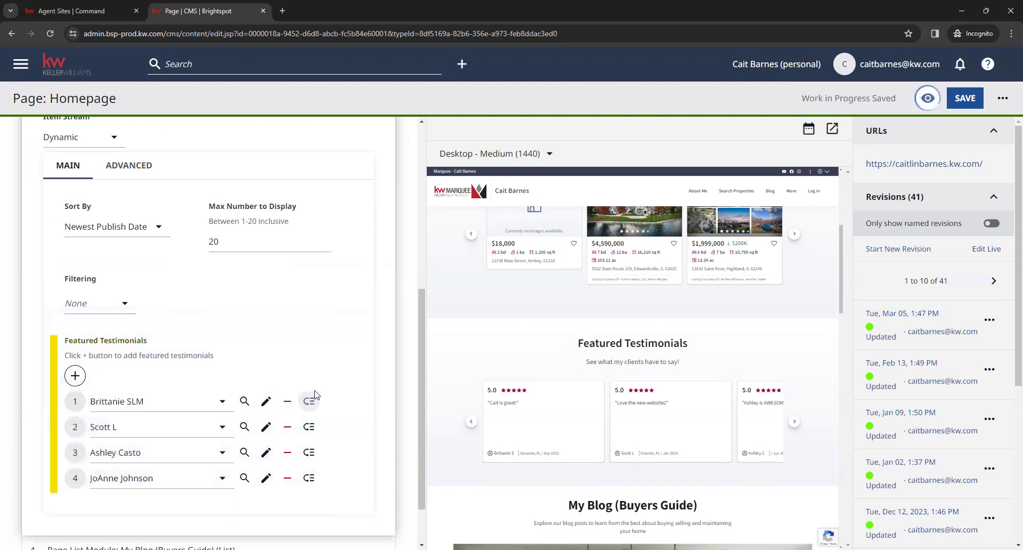
scroll(354, 354, "up", 3)
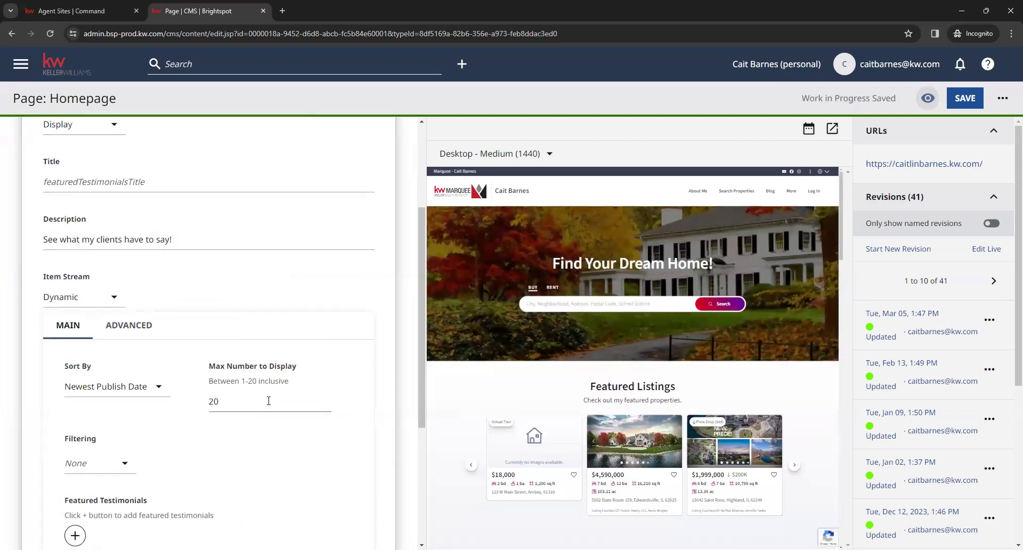
scroll(335, 420, "down", 1)
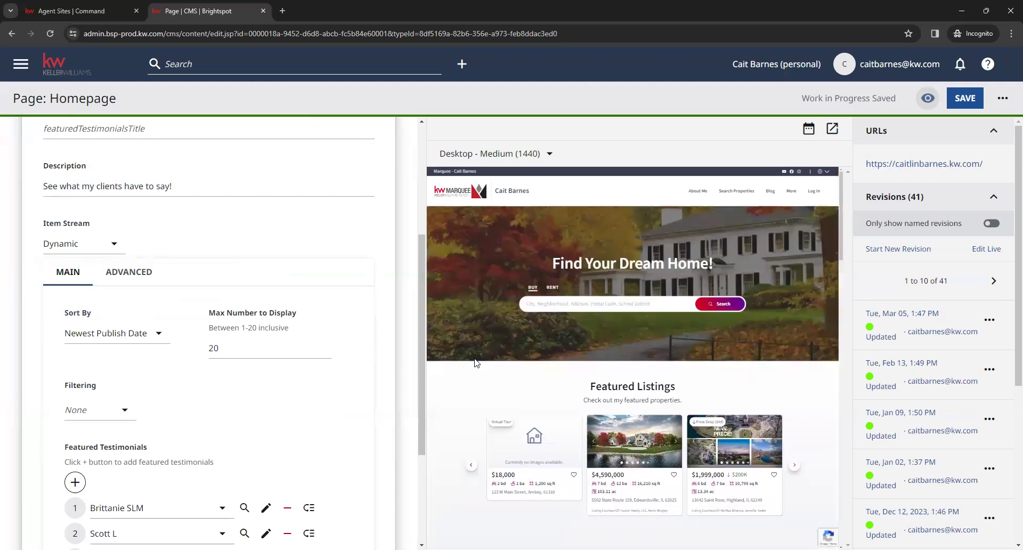
scroll(362, 330, "down", 2)
scroll(313, 304, "up", 1)
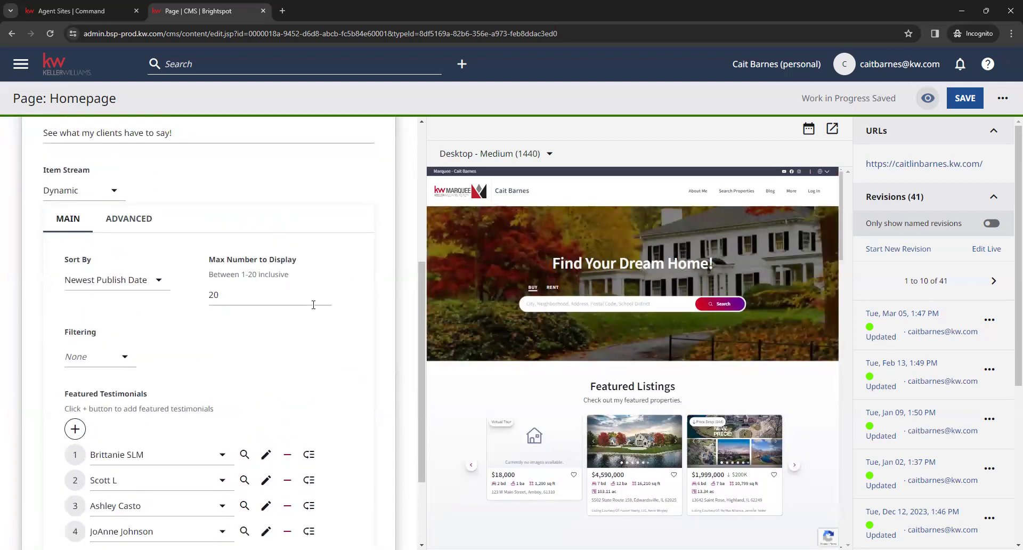
left_click(314, 304)
left_click(256, 374)
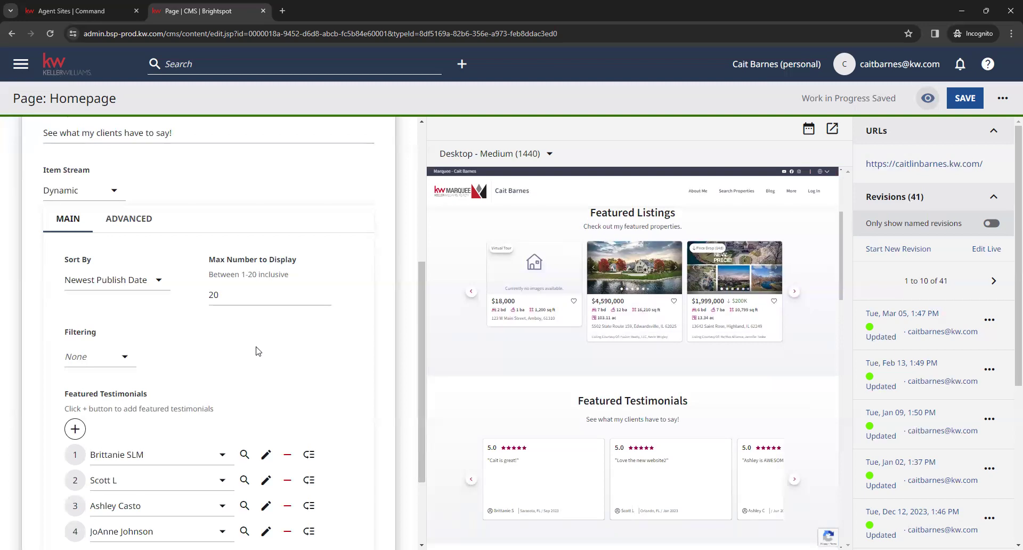
scroll(346, 337, "down", 2)
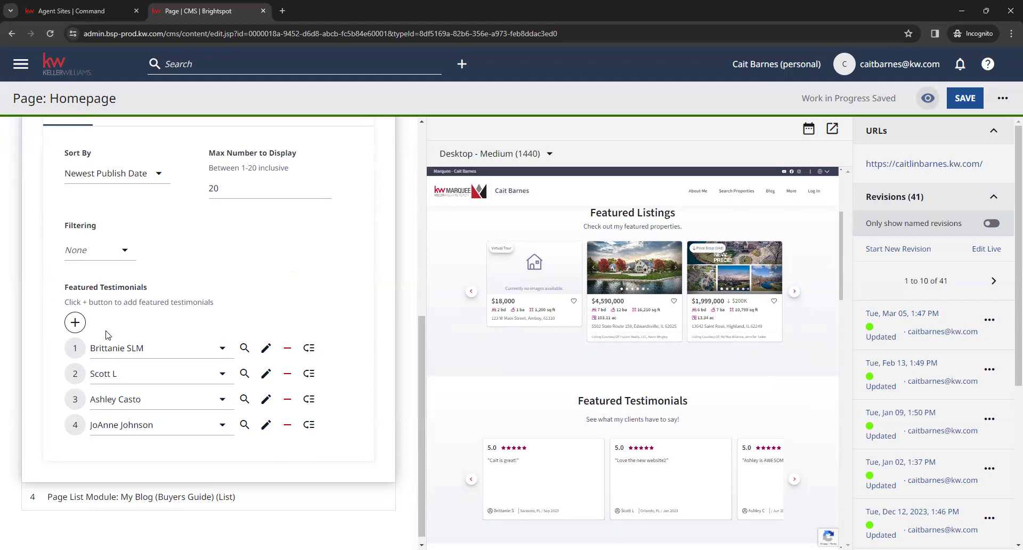
Add an empty first slot to Featured Testimonials and choose Create New for it
left_click(75, 322)
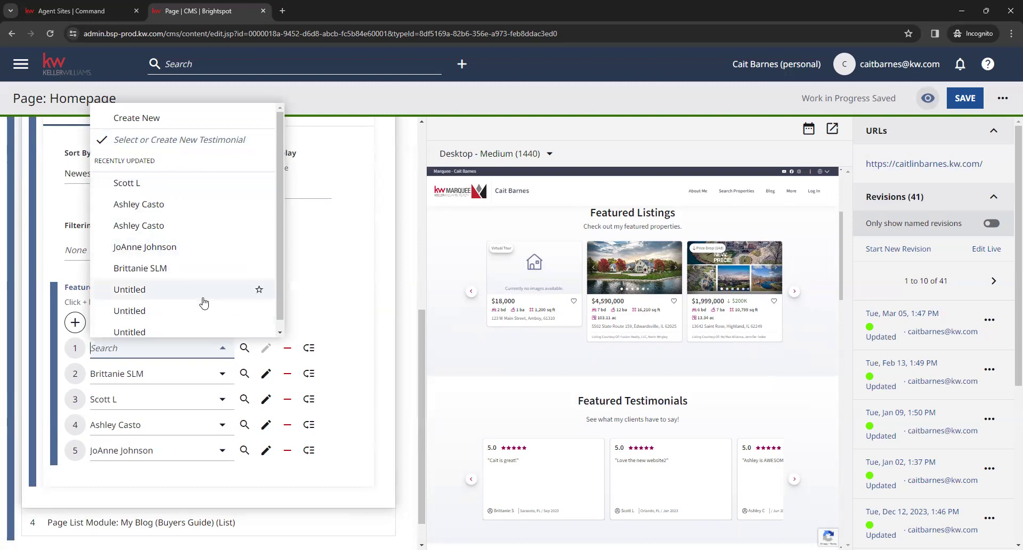
scroll(209, 312, "down", 1)
scroll(211, 315, "up", 1)
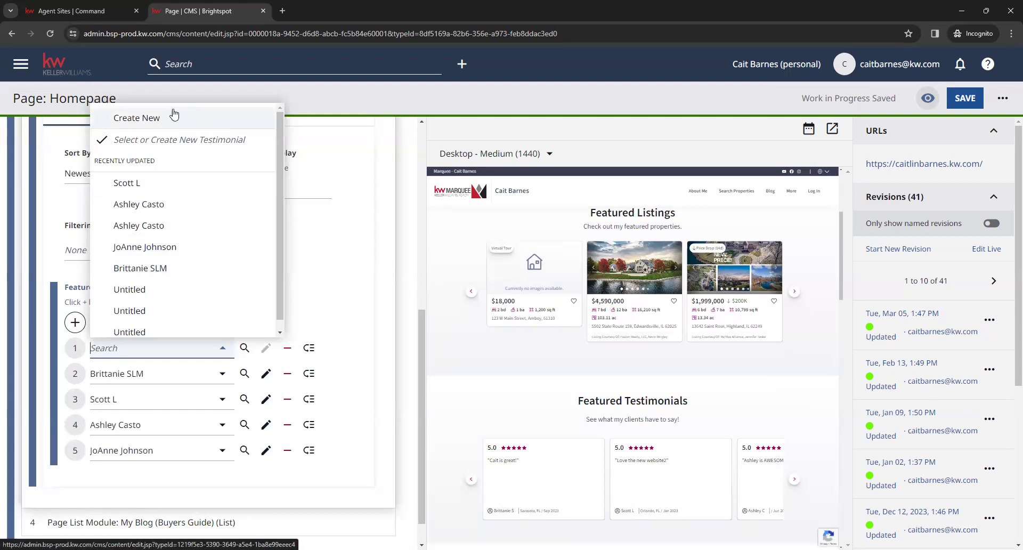
left_click(207, 125)
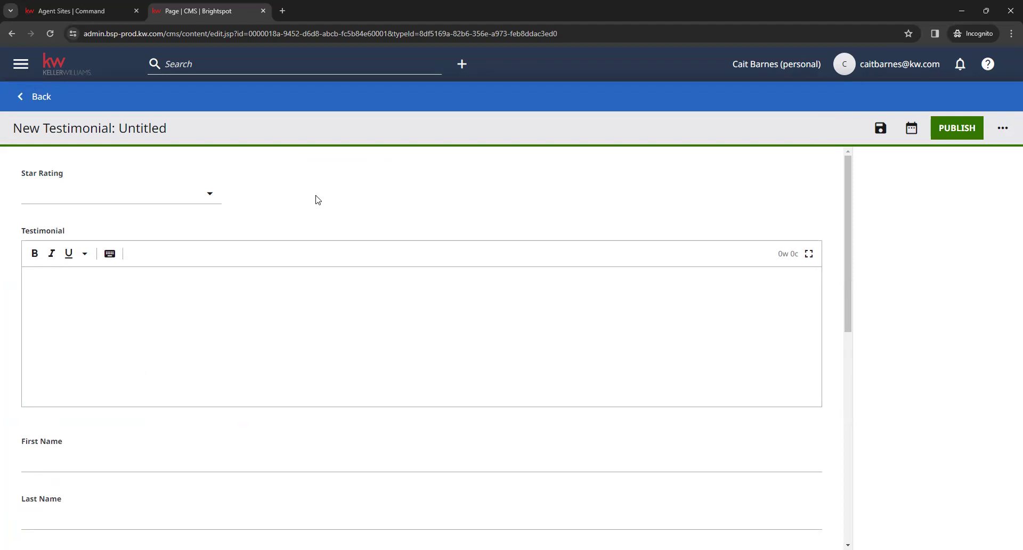
Give the new testimonial a 5-star rating, leaving its text and reviewer name fields empty
left_click(208, 203)
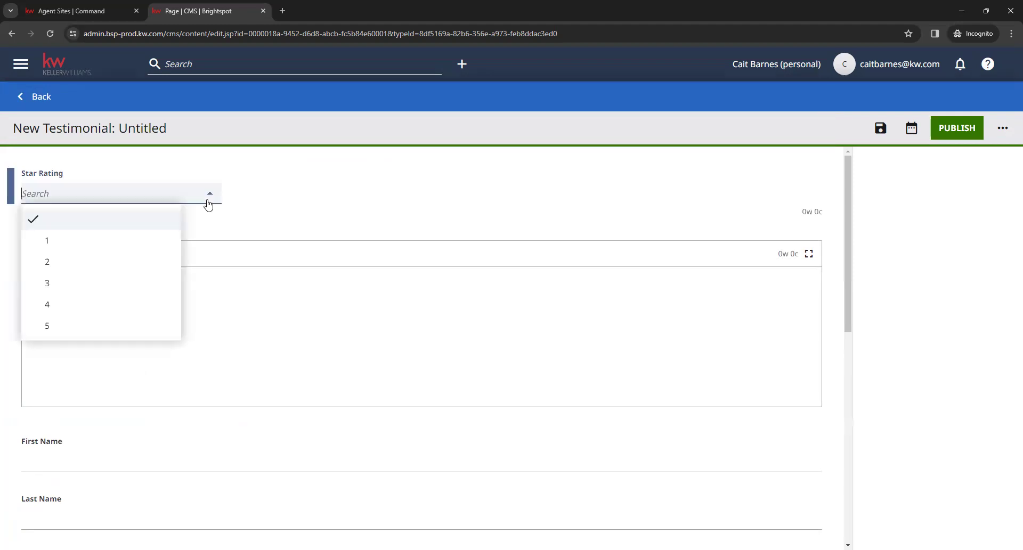
left_click(78, 334)
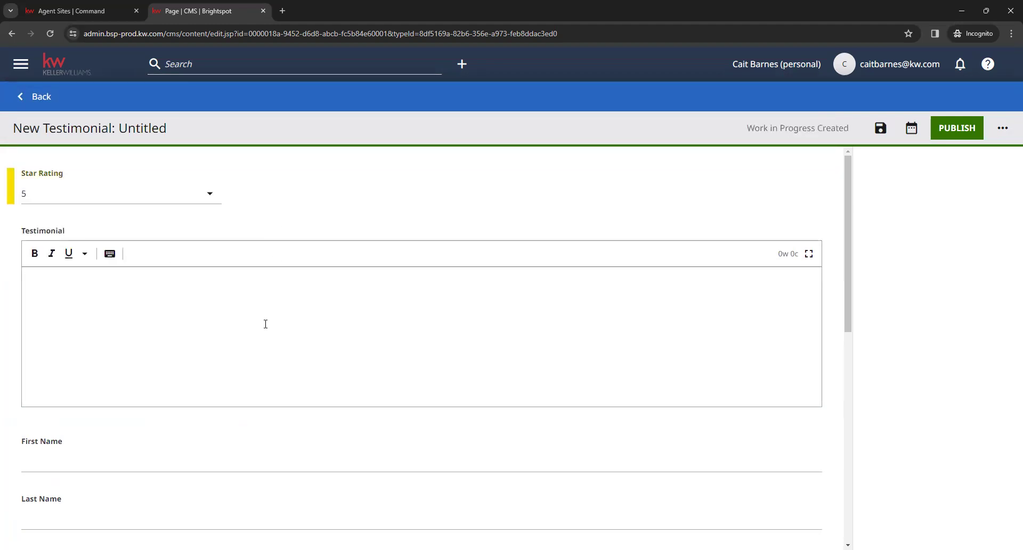
left_click(107, 277)
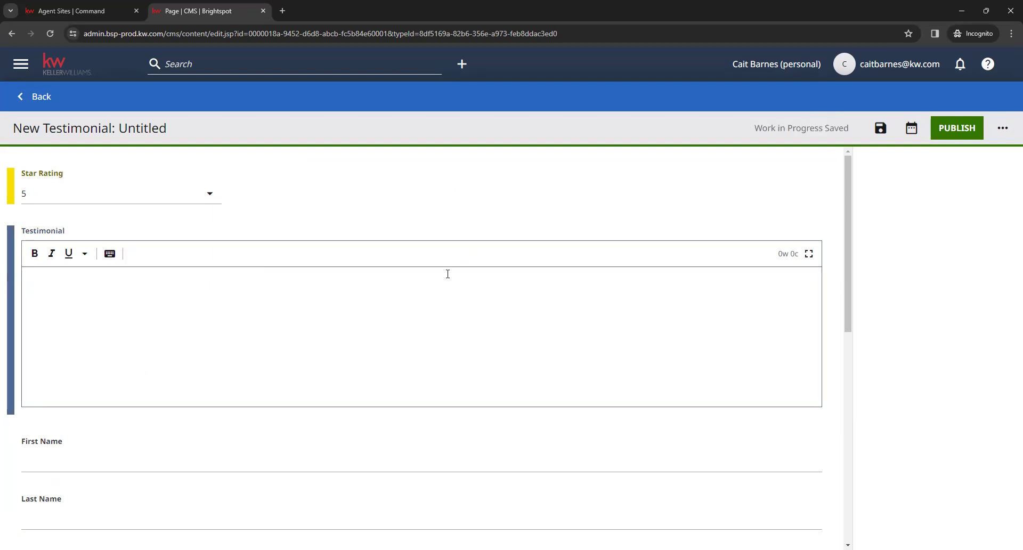
scroll(447, 274, "down", 3)
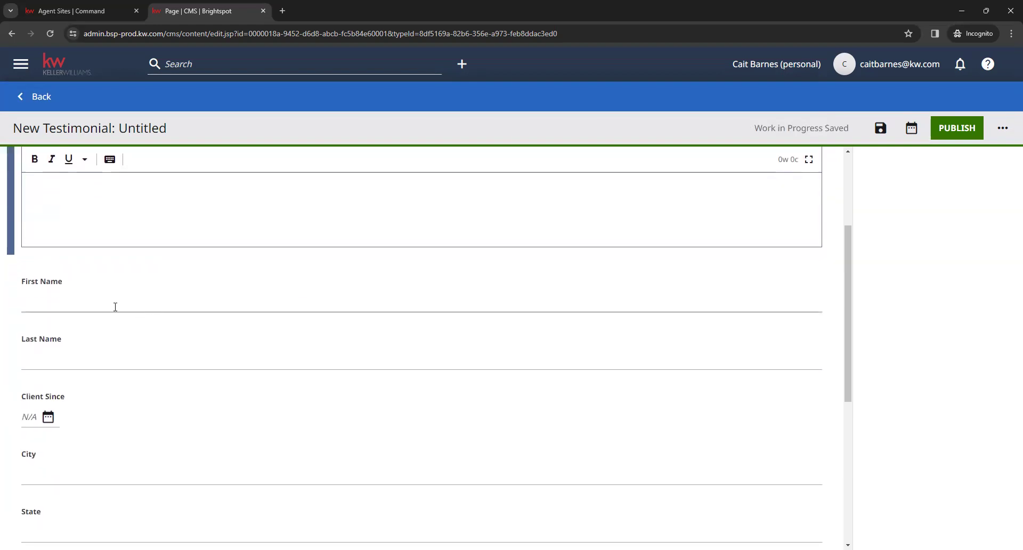
left_click(106, 305)
left_click(141, 358)
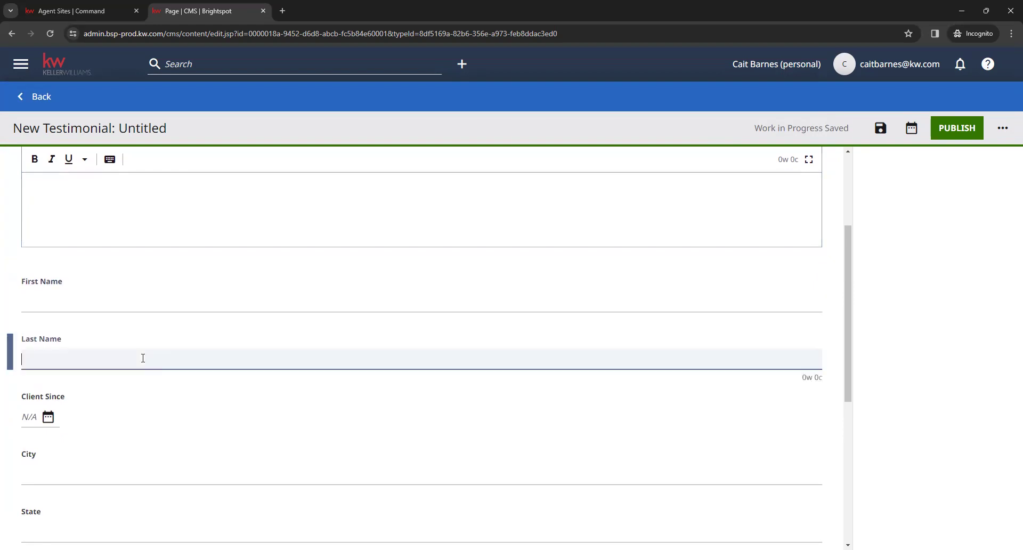
left_click(99, 310)
left_click(131, 354)
left_click(141, 330)
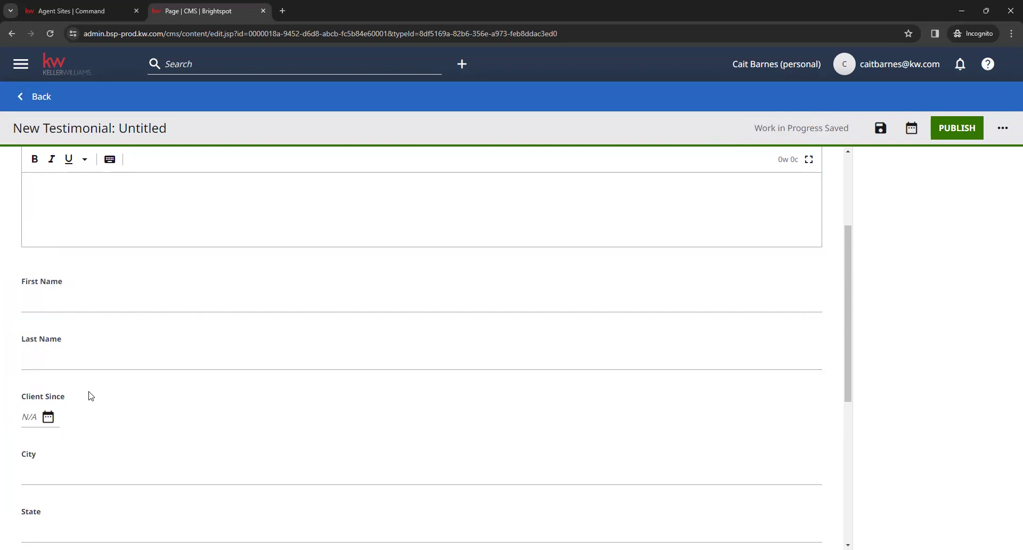
Leave Client Since blank and mark the new testimonial as recommended
scroll(80, 386, "down", 1)
left_click(48, 364)
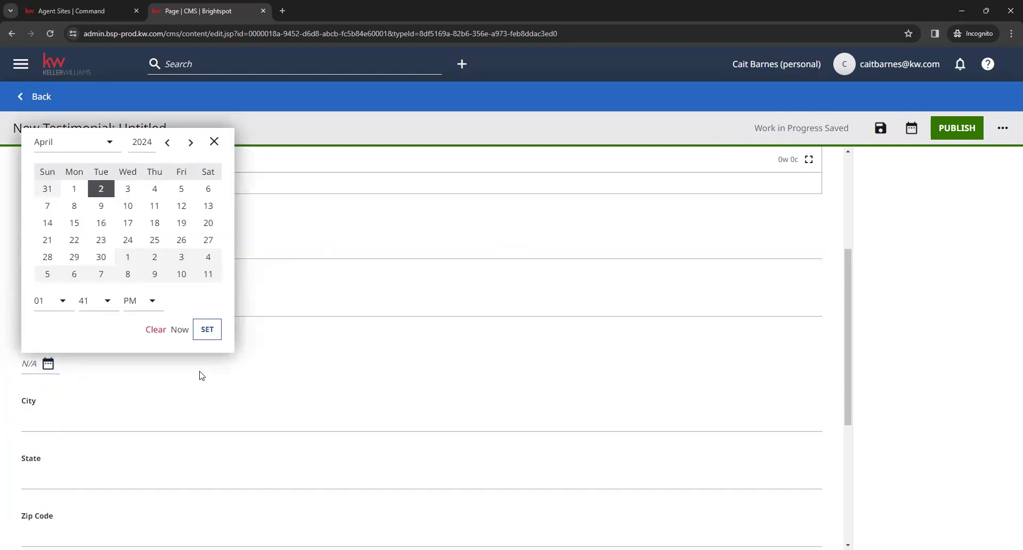
left_click(214, 141)
scroll(167, 351, "down", 1)
scroll(167, 351, "down", 4)
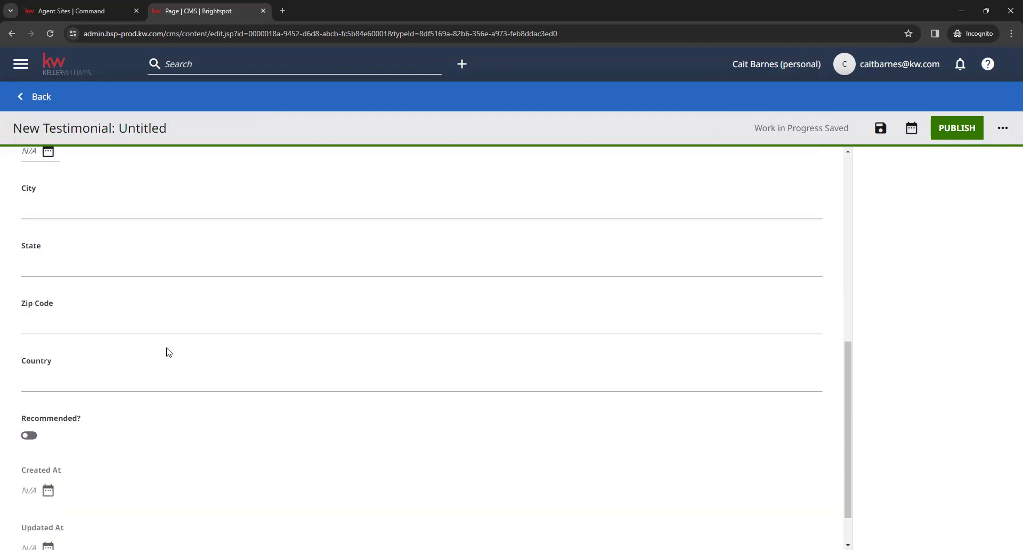
scroll(190, 317, "up", 1)
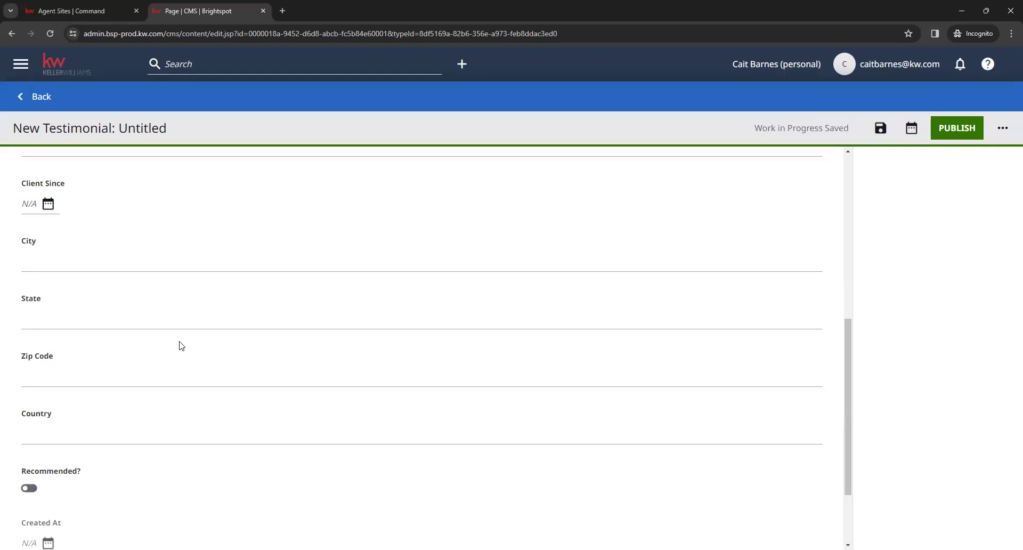
scroll(161, 319, "down", 2)
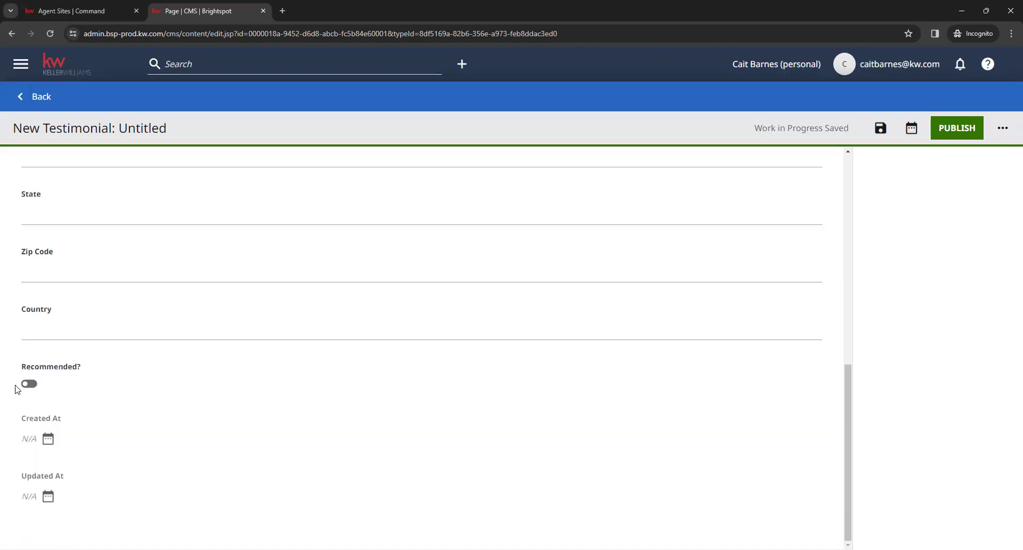
left_click(29, 392)
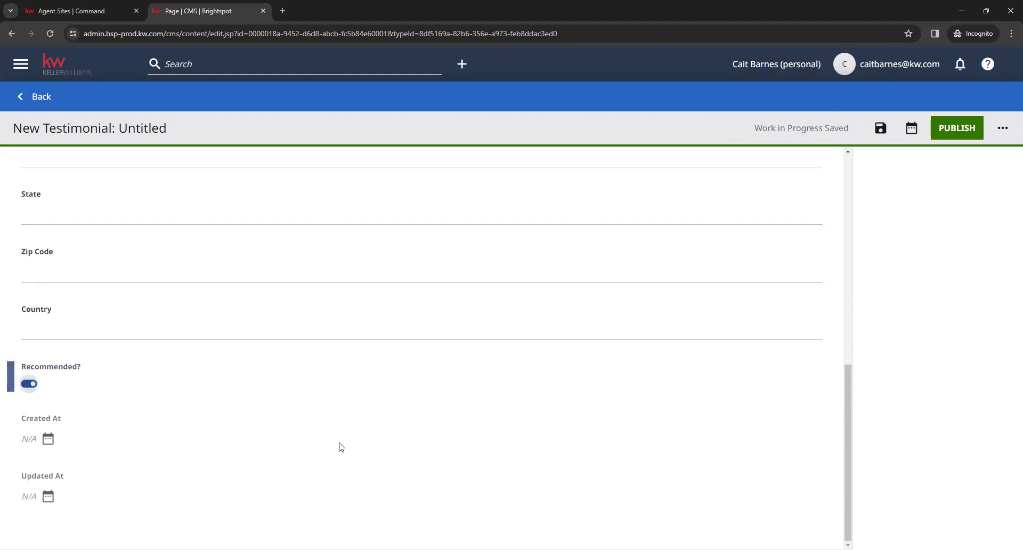
scroll(493, 436, "up", 4)
scroll(387, 467, "up", 5)
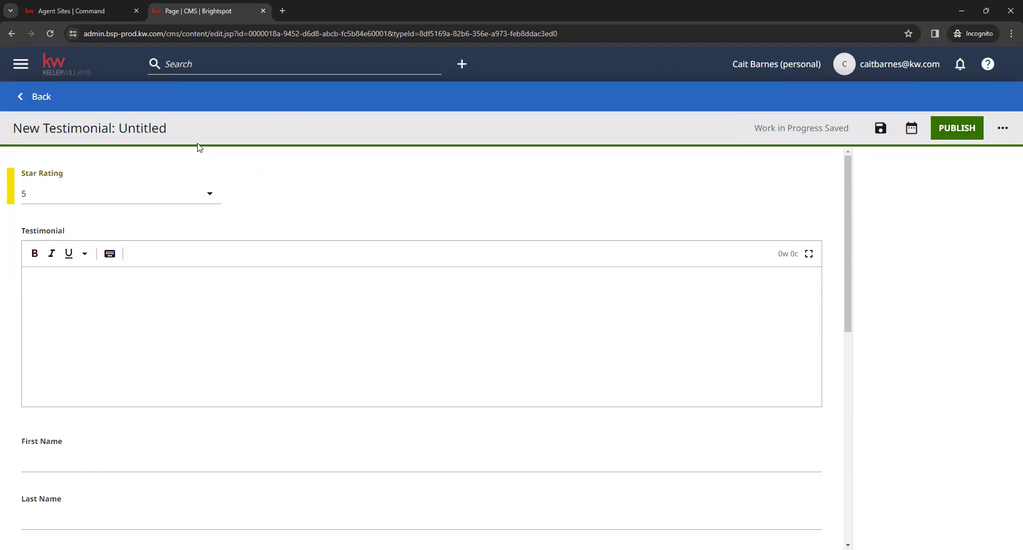
Discard the unsaved new testimonial and check the first slot's testimonial list without choosing one
left_click(42, 98)
left_click(558, 112)
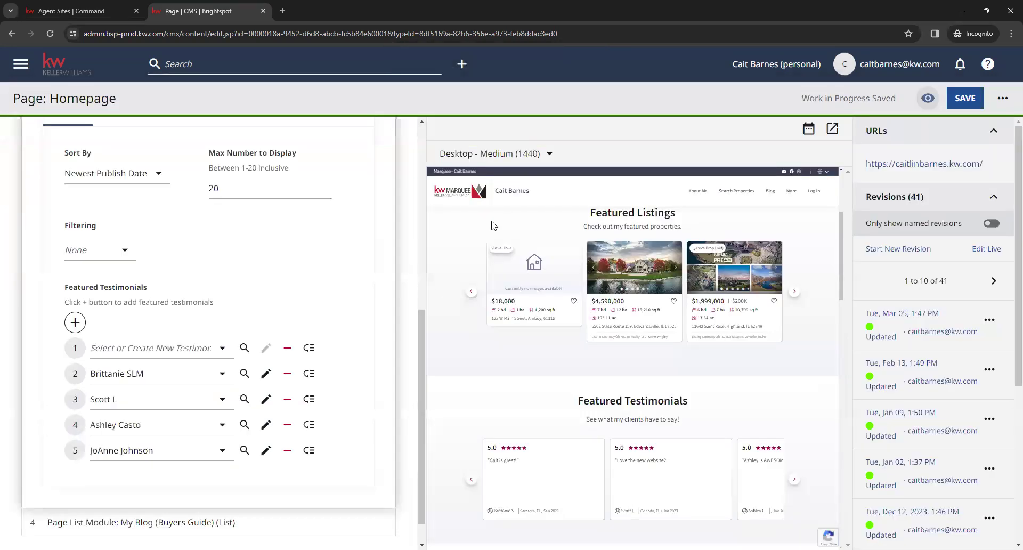
left_click(177, 351)
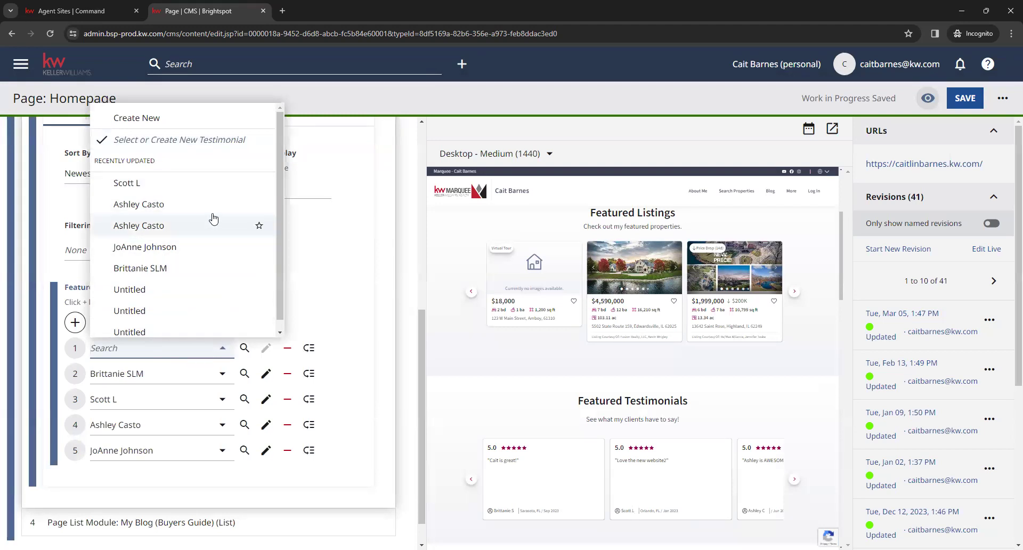
left_click(335, 272)
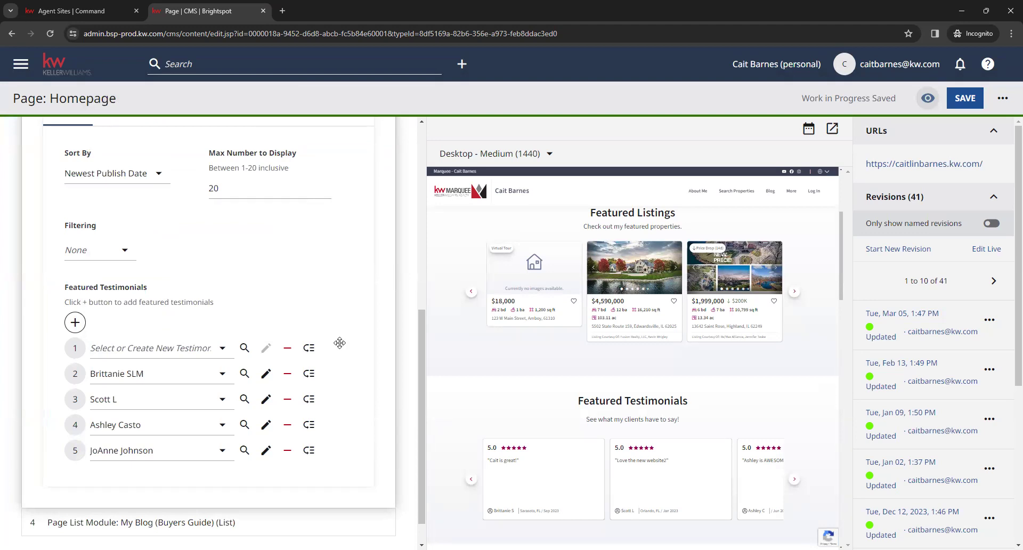
Move the fourth featured testimonial above the third and remove the empty first slot
left_click_drag(308, 424, 310, 418)
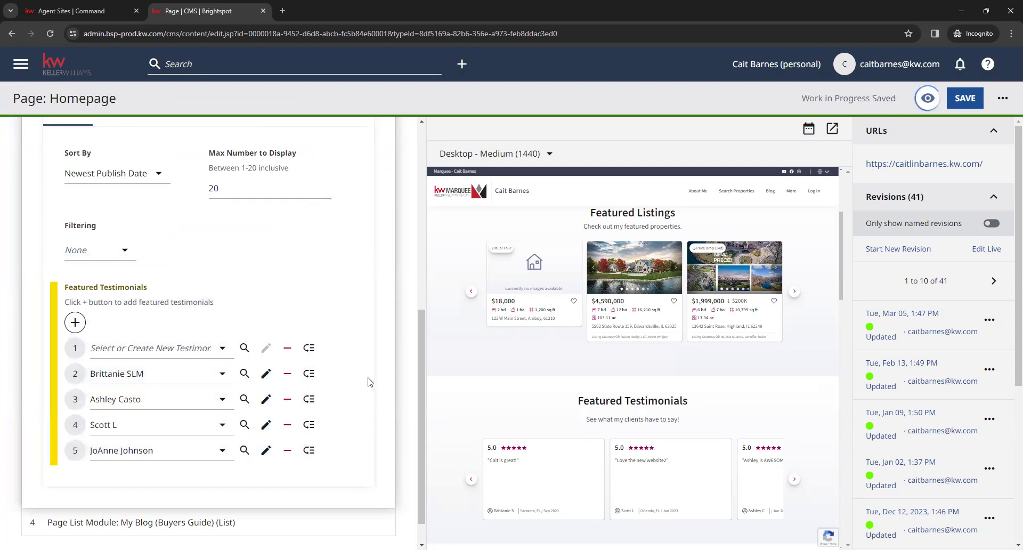
left_click(293, 349)
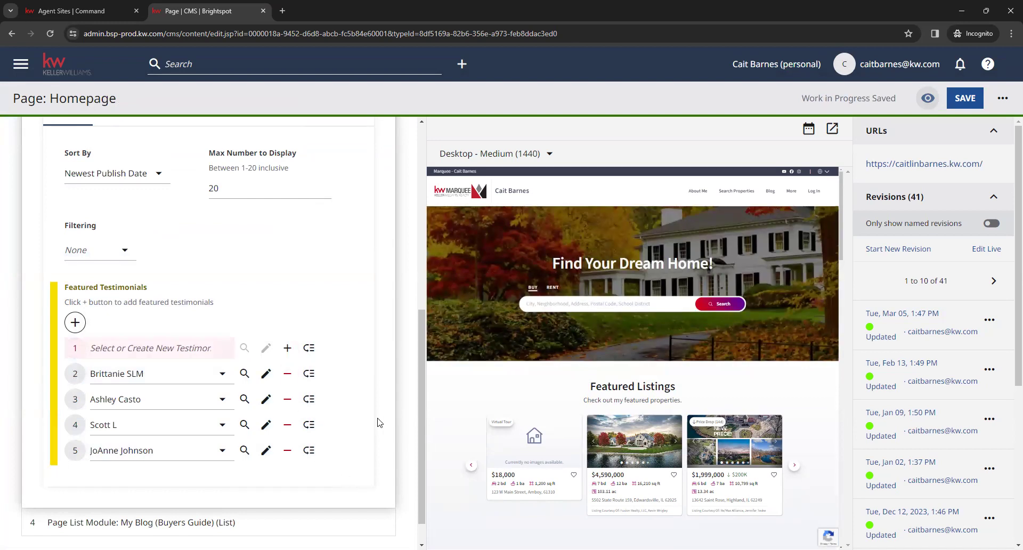
scroll(378, 410, "down", 1)
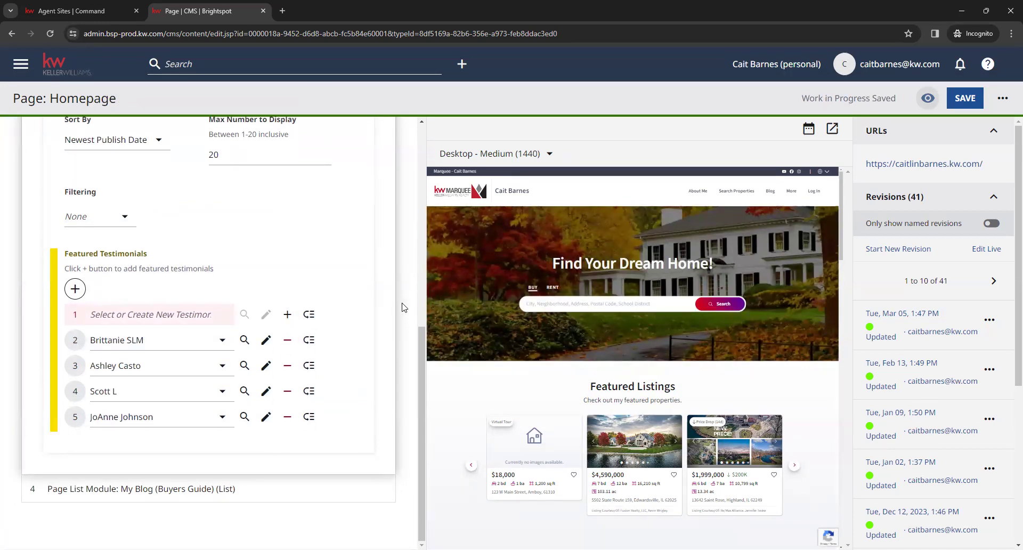
scroll(365, 349, "up", 6)
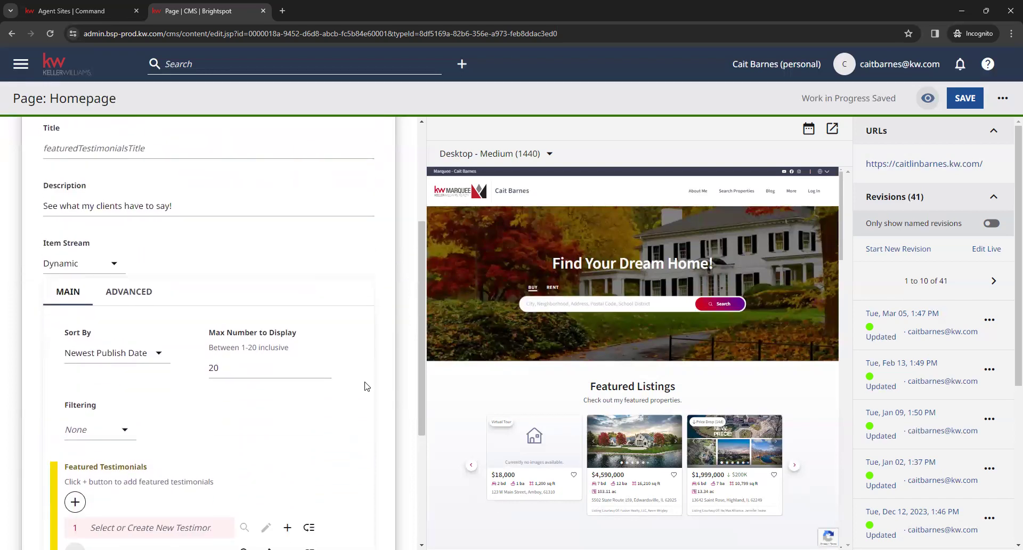
scroll(349, 336, "up", 3)
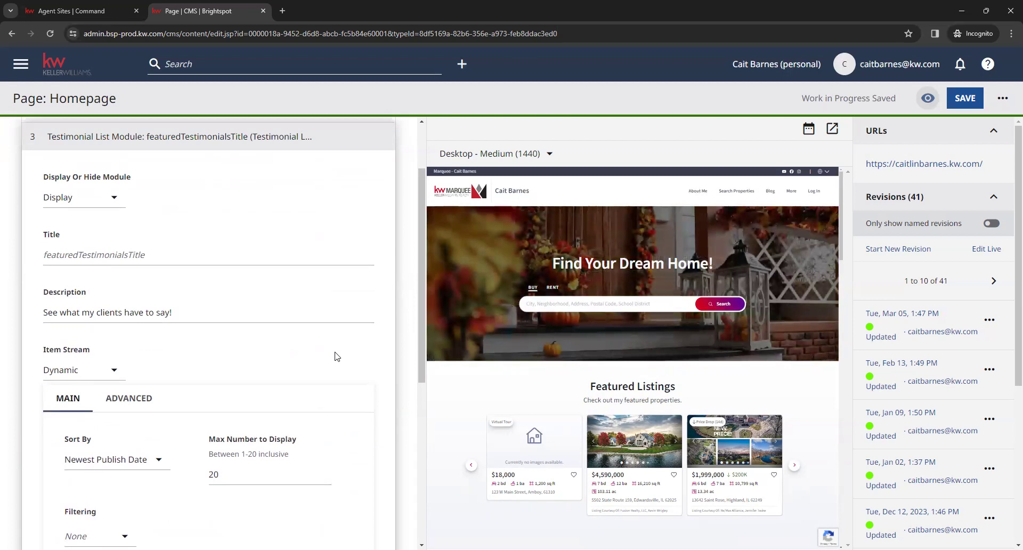
Leave the Testimonials module set to Display and collapse it
scroll(333, 360, "up", 1)
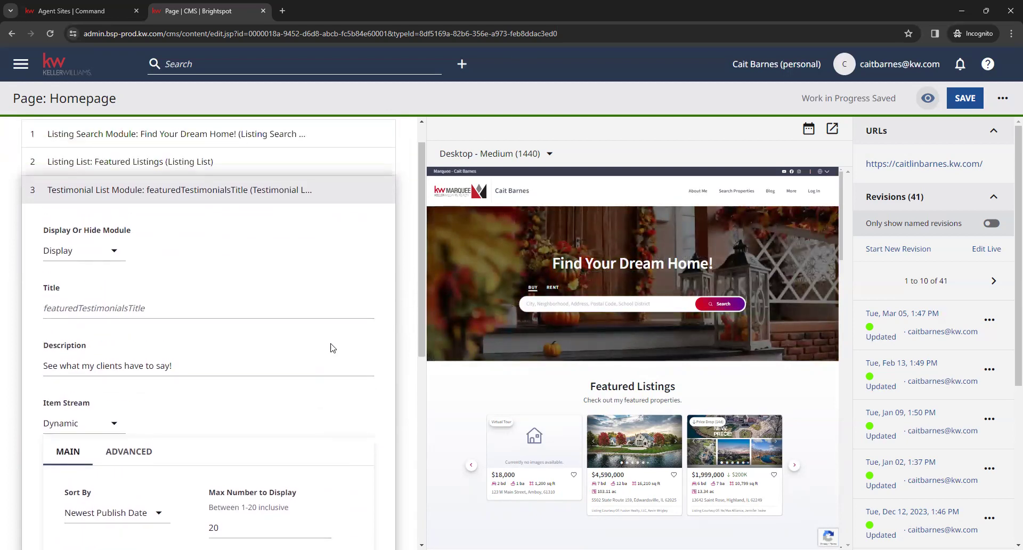
left_click(113, 255)
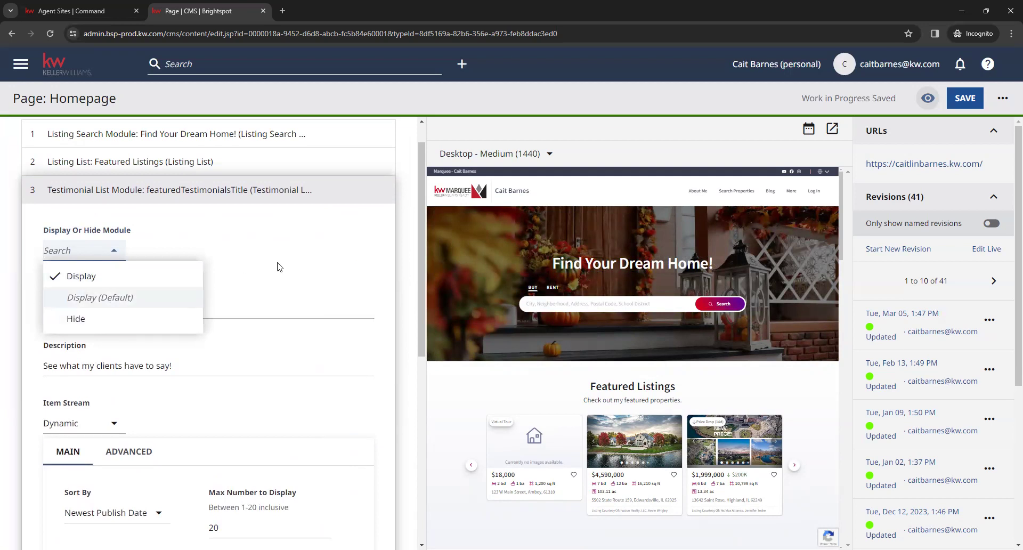
left_click(231, 195)
Leave the Featured Listings module set to Display and collapse its settings
left_click(231, 189)
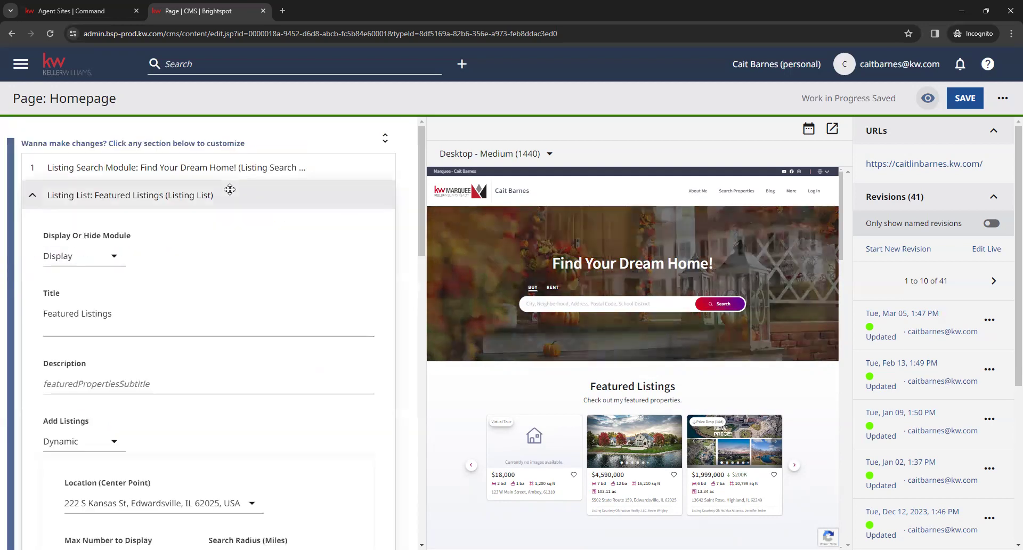
left_click(116, 258)
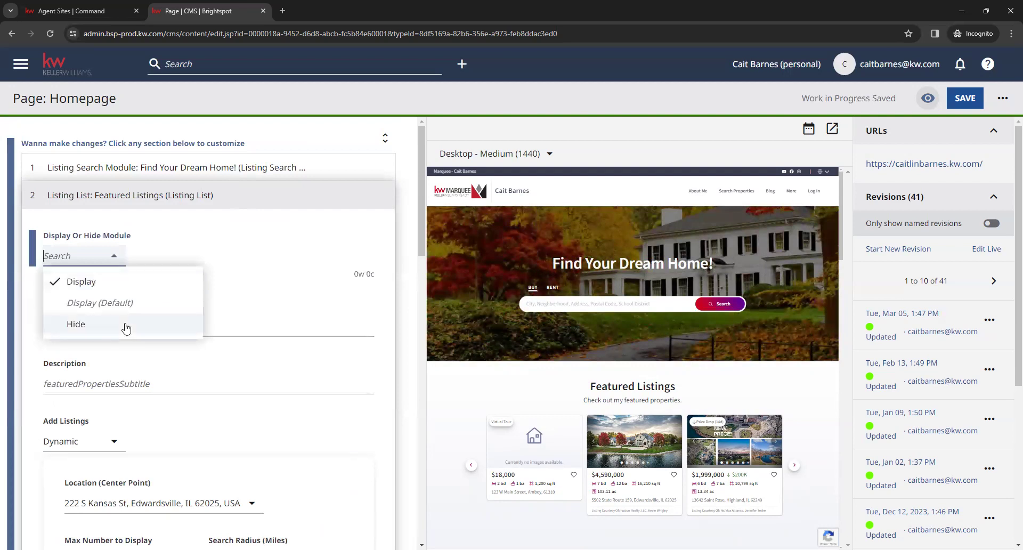
left_click(272, 250)
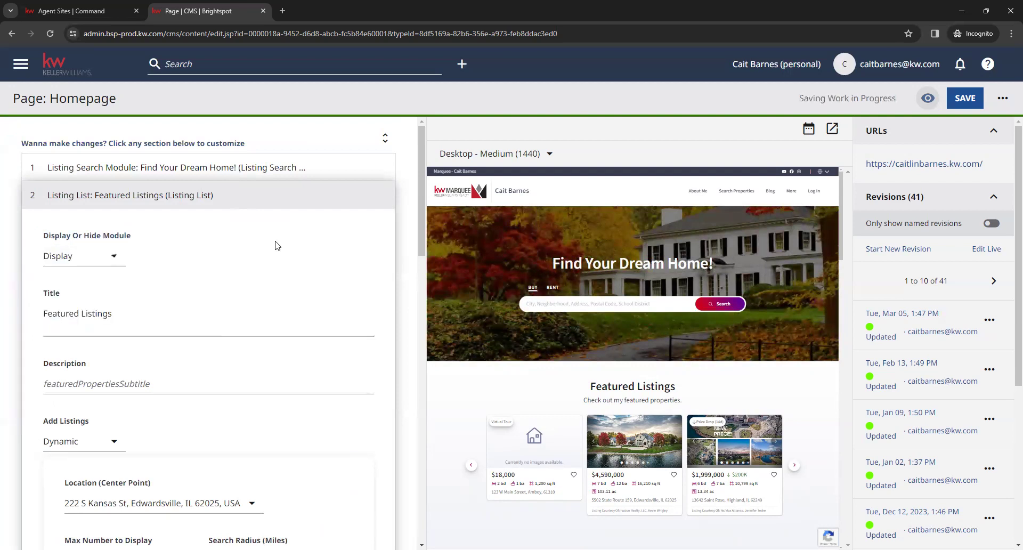
left_click(227, 193)
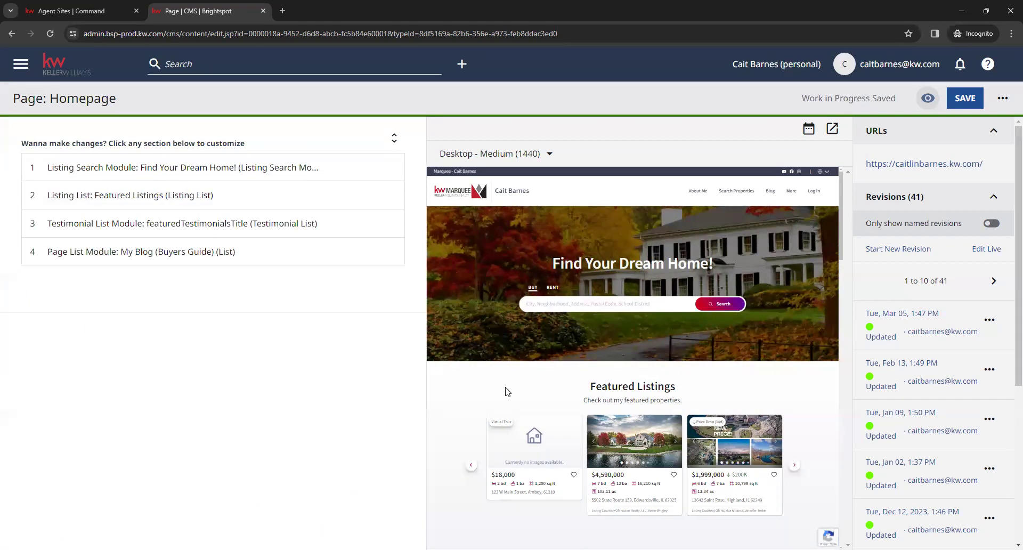
scroll(504, 392, "down", 4)
scroll(490, 393, "down", 5)
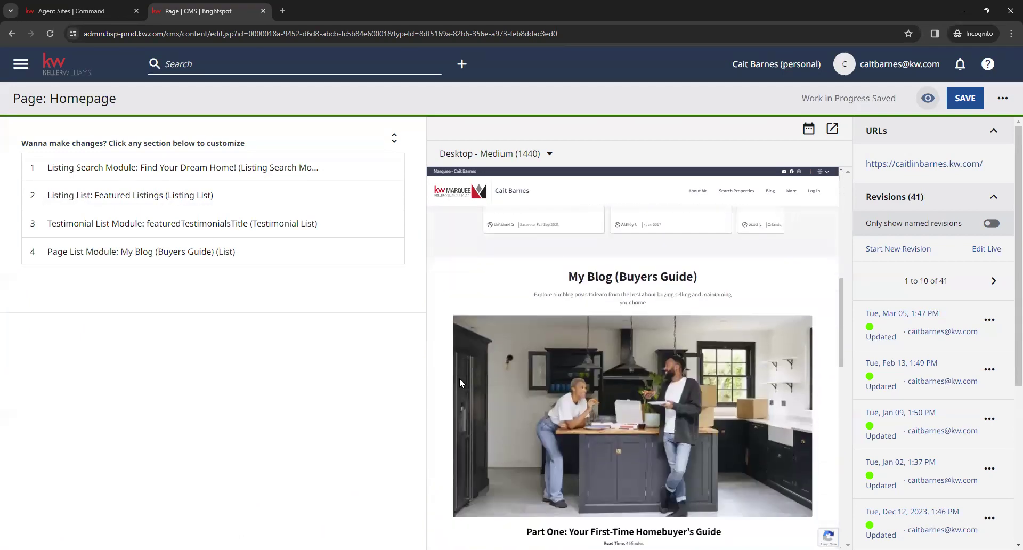
scroll(440, 329, "down", 1)
left_click(298, 258)
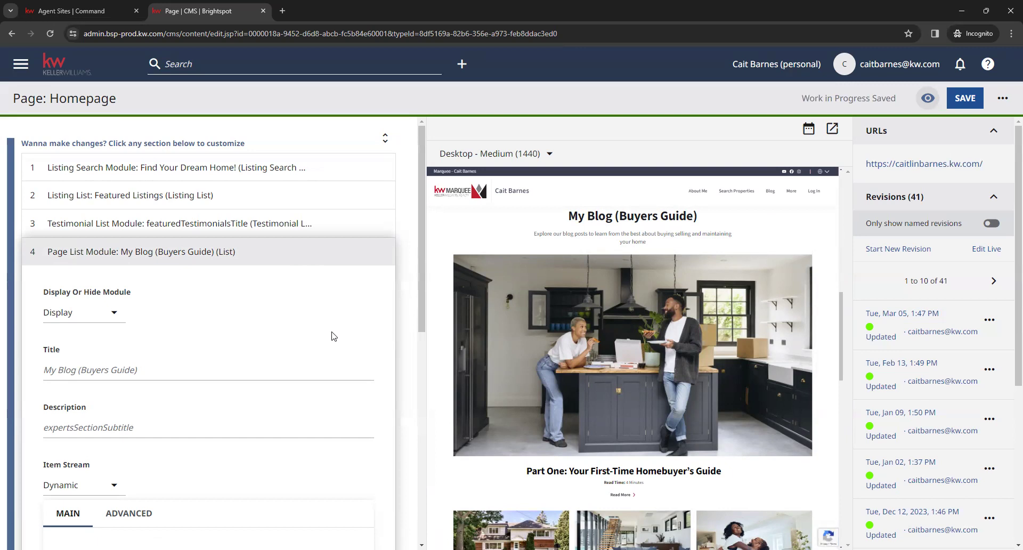
scroll(332, 335, "down", 1)
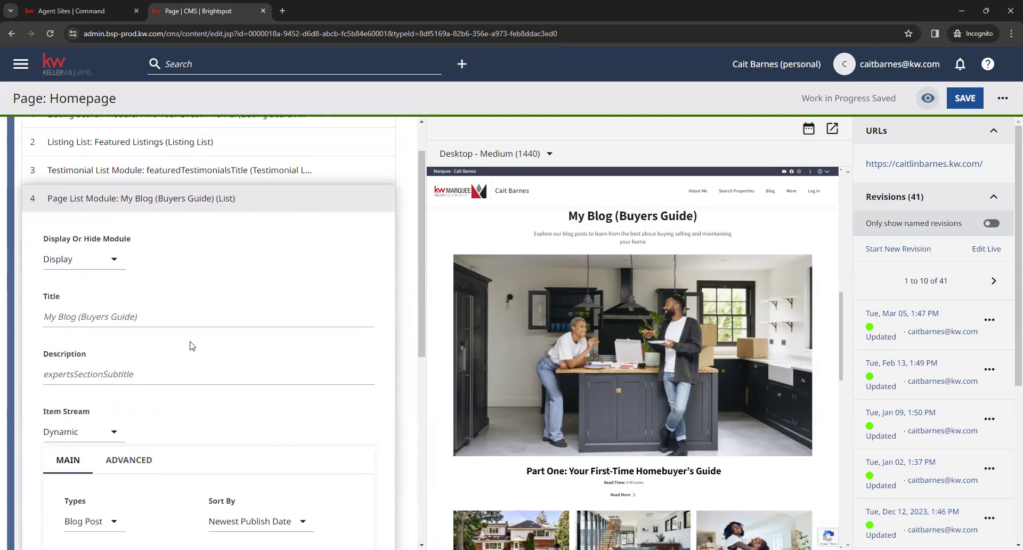
left_click(173, 376)
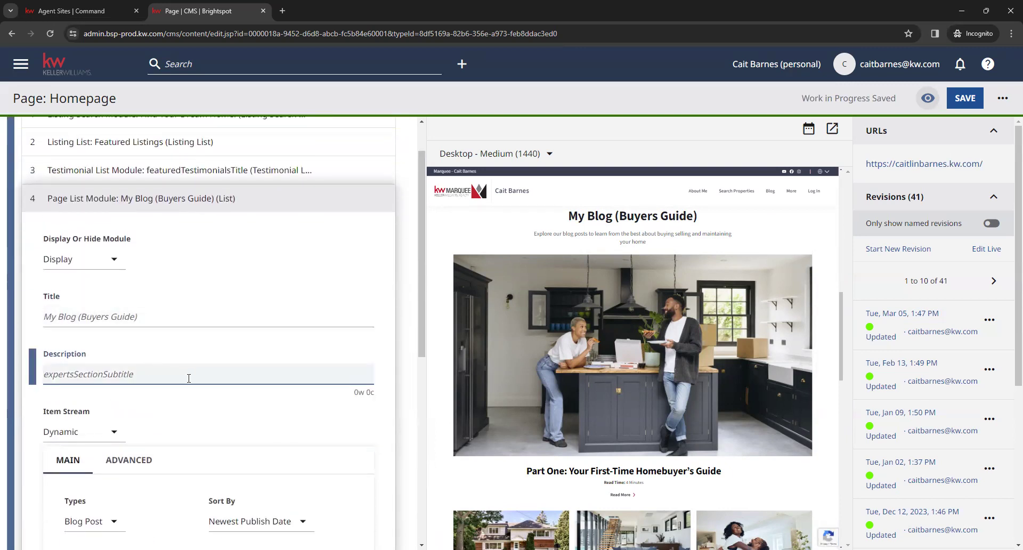
scroll(322, 423, "down", 4)
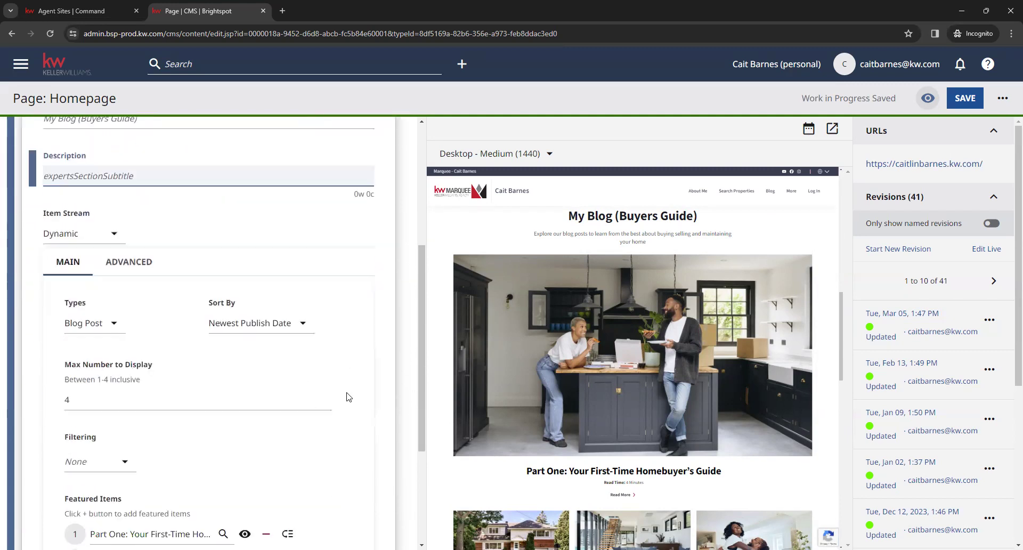
scroll(357, 347, "down", 3)
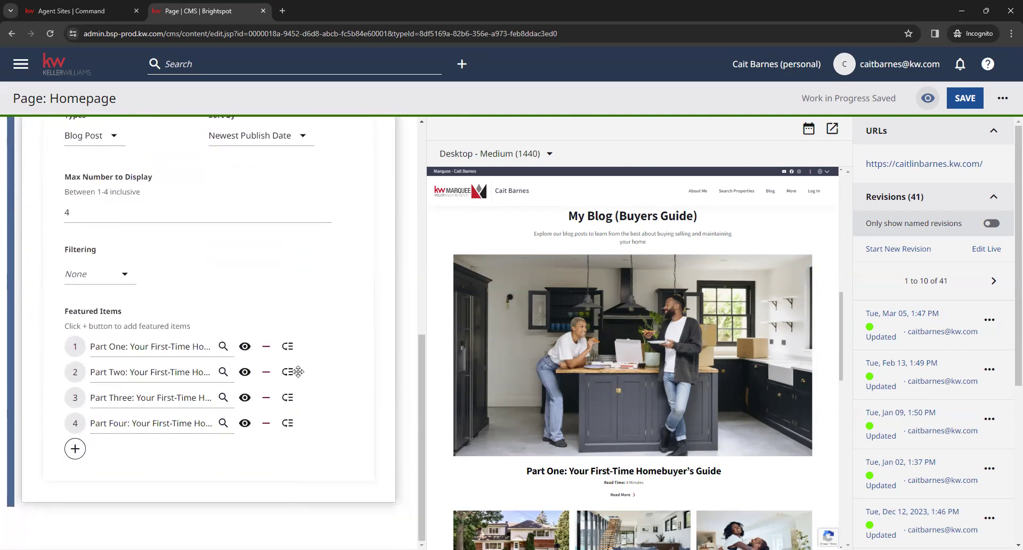
mouse_move(290, 373)
left_mouse_down()
mouse_move(288, 416)
mouse_move(288, 375)
left_mouse_up()
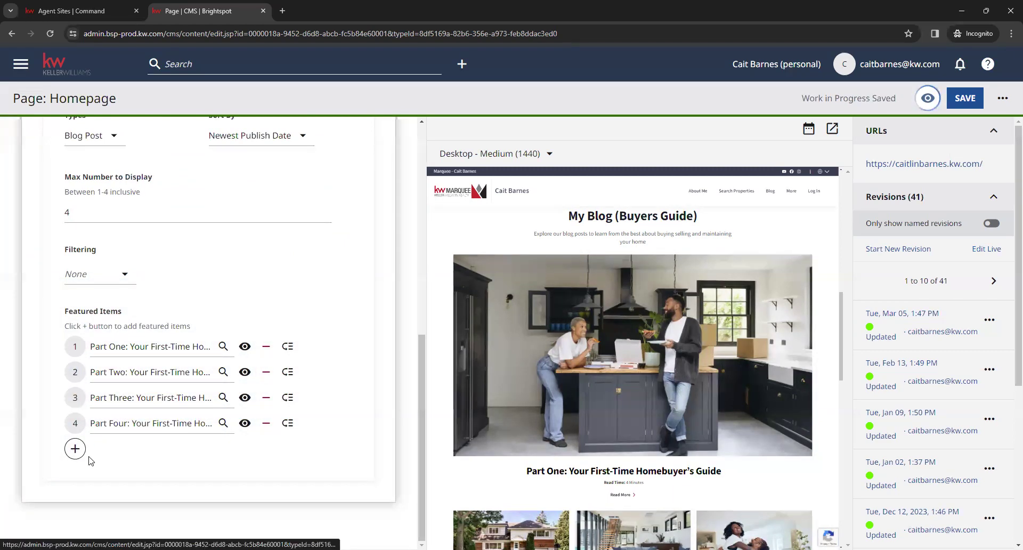
scroll(351, 431, "up", 2)
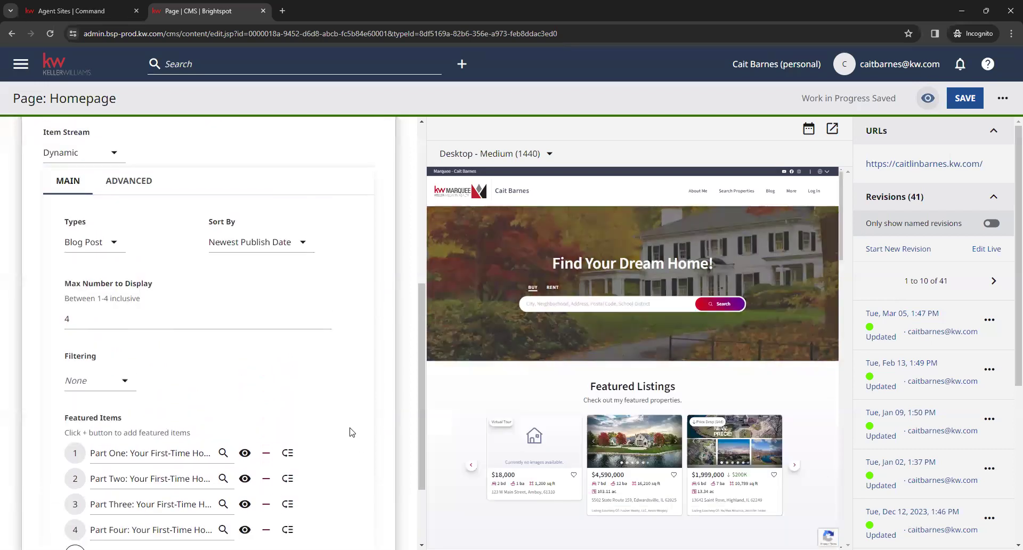
scroll(515, 396, "down", 10)
scroll(515, 397, "up", 1)
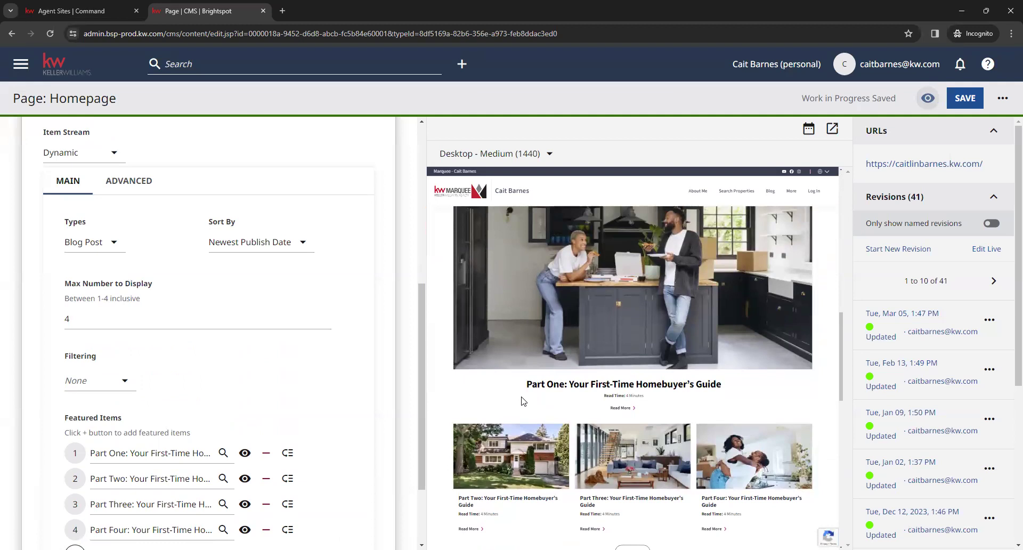
scroll(522, 401, "up", 2)
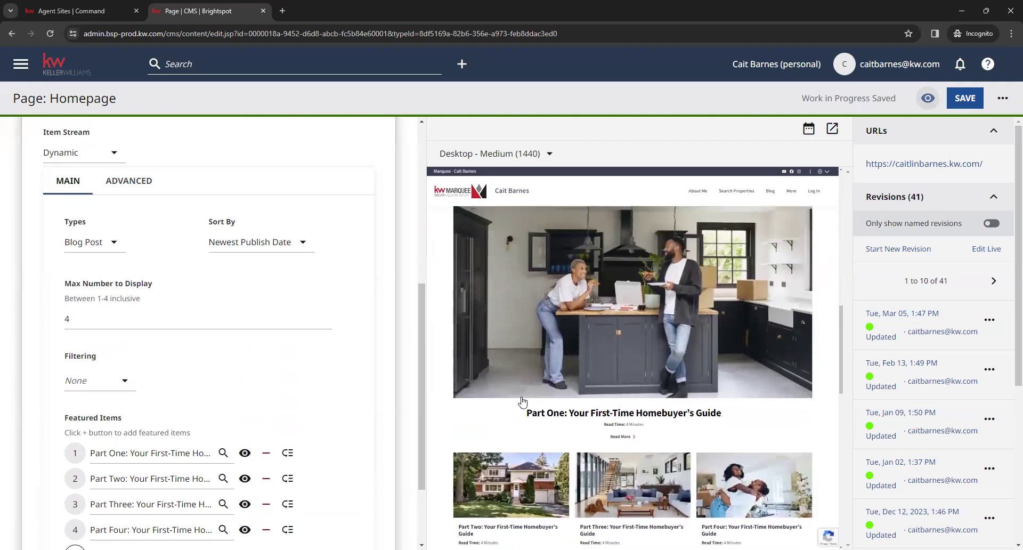
left_click(97, 321)
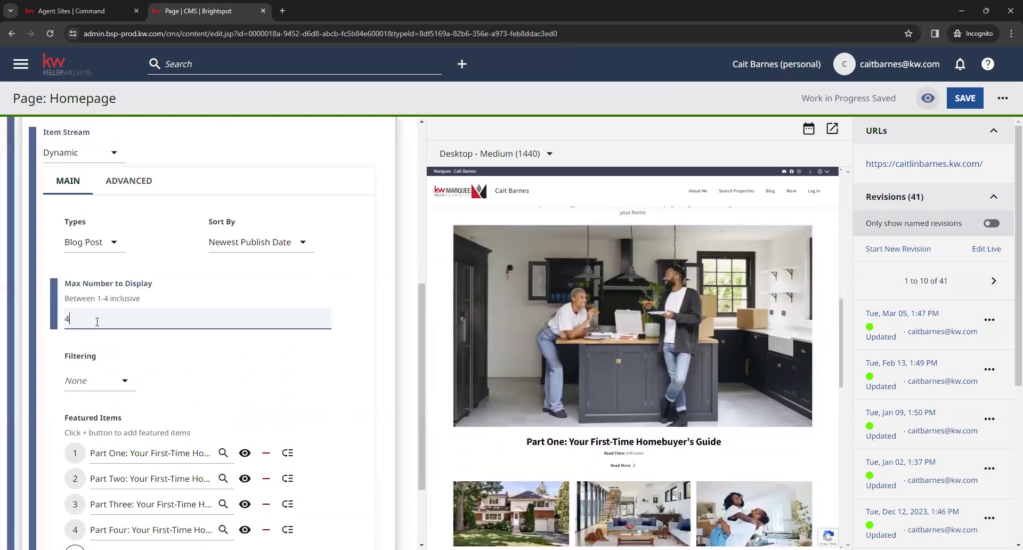
left_click(197, 366)
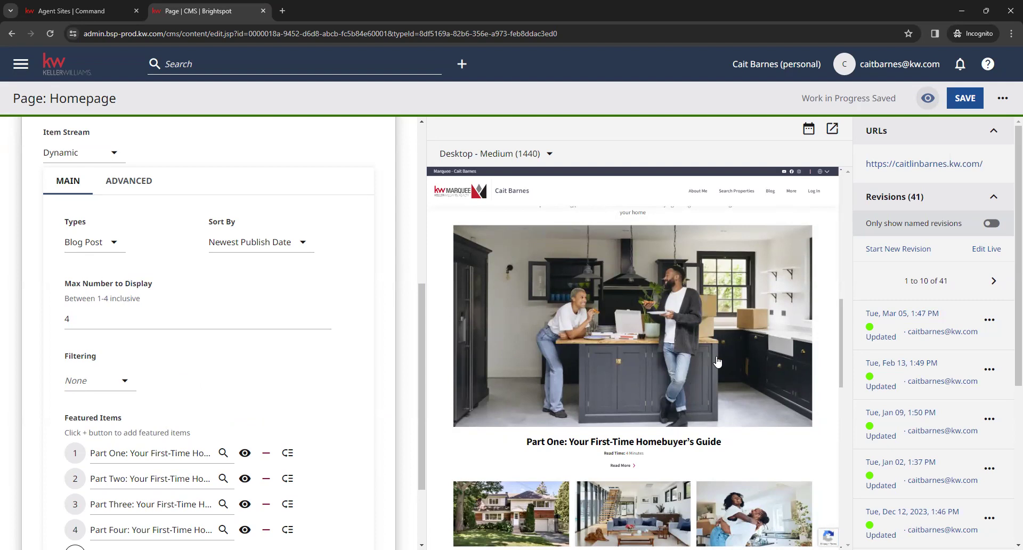
scroll(656, 337, "down", 2)
scroll(655, 338, "down", 3)
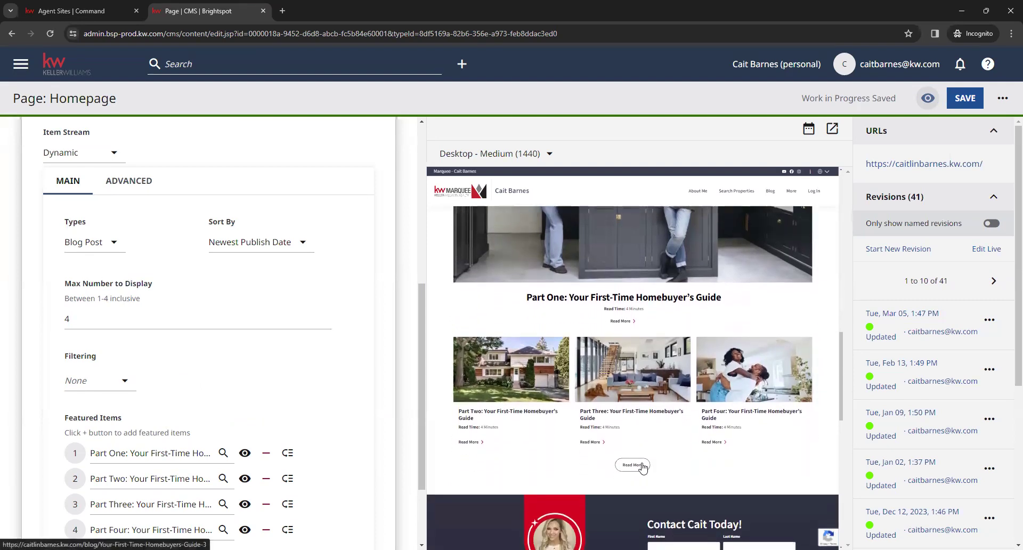
left_click_drag(656, 467, 612, 468)
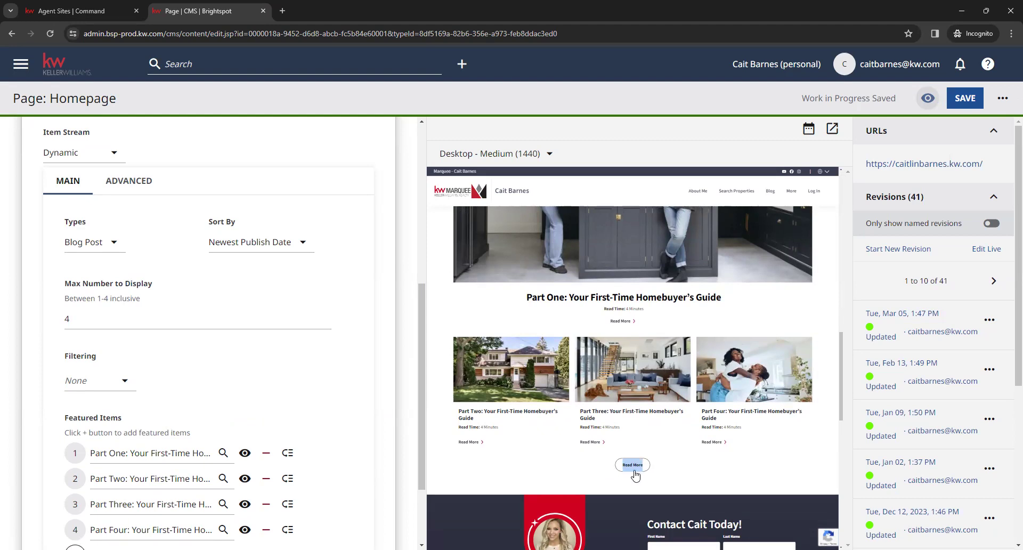
left_click(710, 478)
scroll(393, 355, "down", 3)
scroll(393, 355, "up", 7)
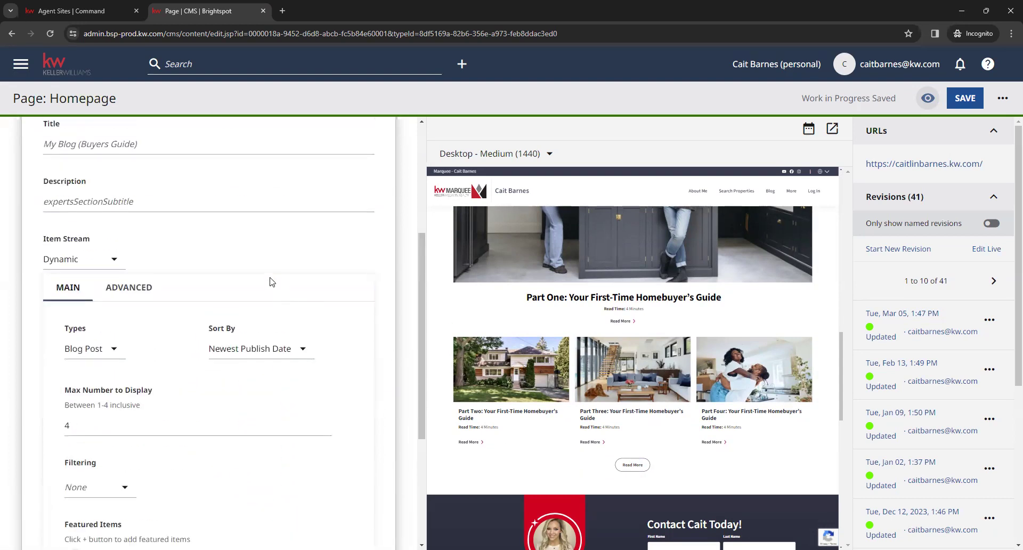
scroll(269, 283, "up", 6)
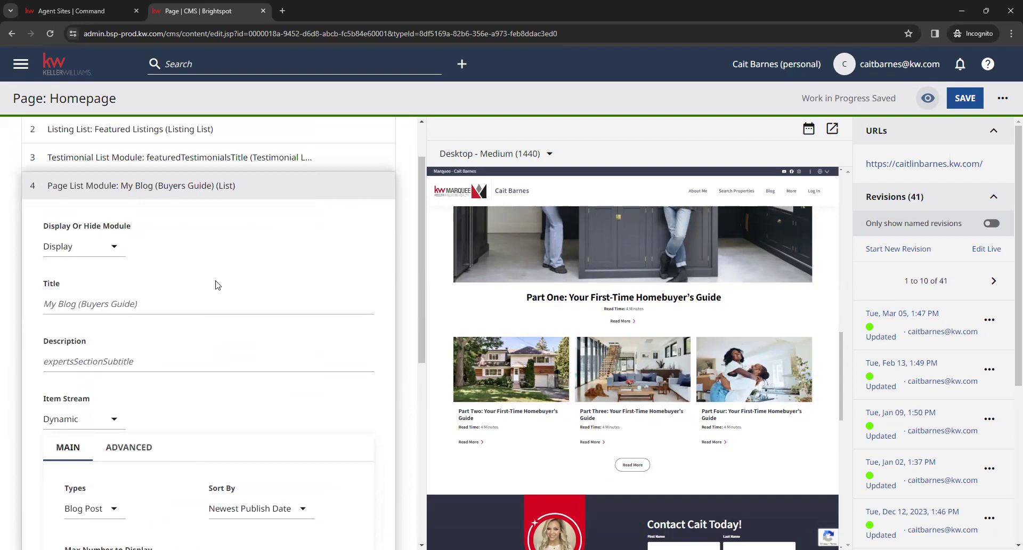
scroll(217, 285, "up", 2)
left_click(111, 309)
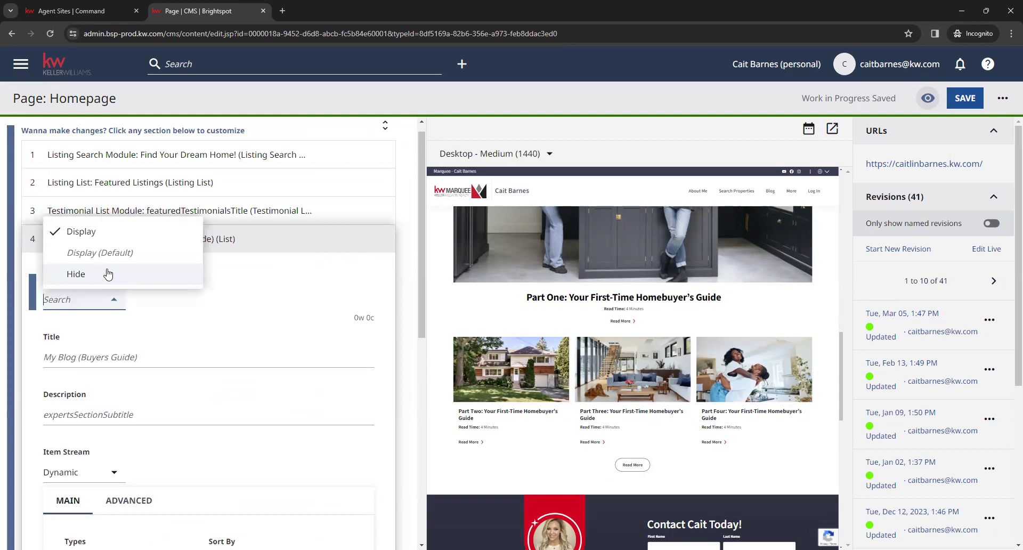
left_click(292, 328)
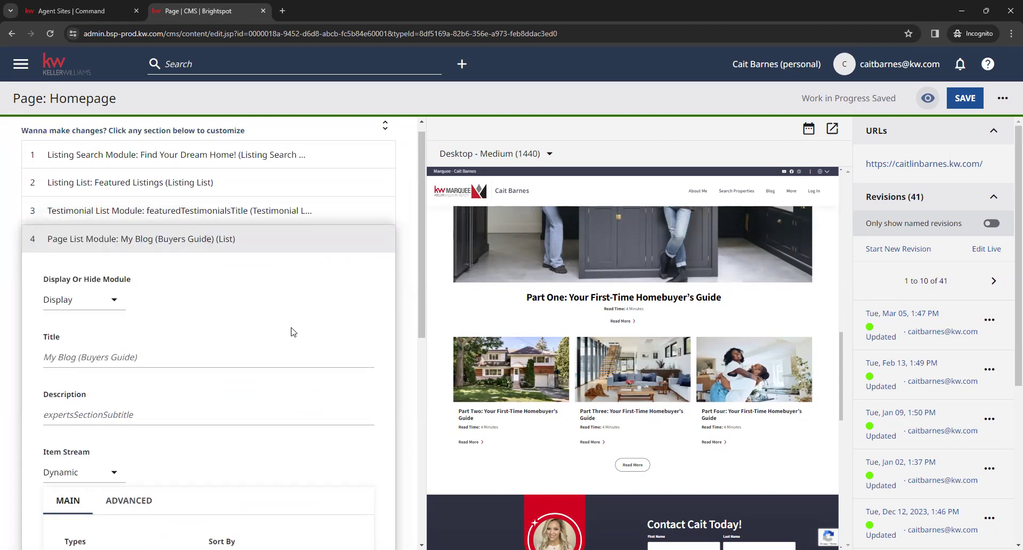
left_click(216, 240)
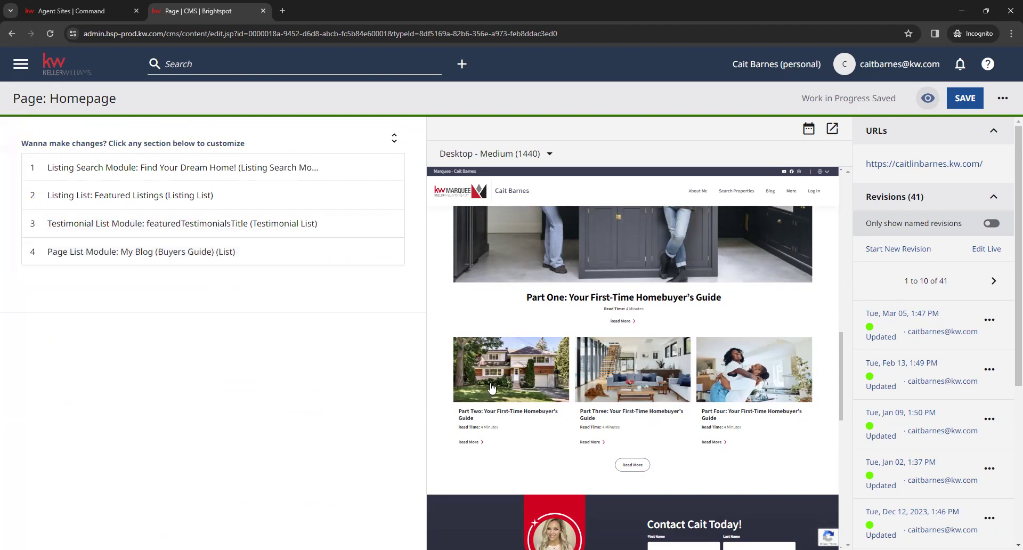
Save the Homepage from the top of the editor
scroll(468, 435, "up", 10)
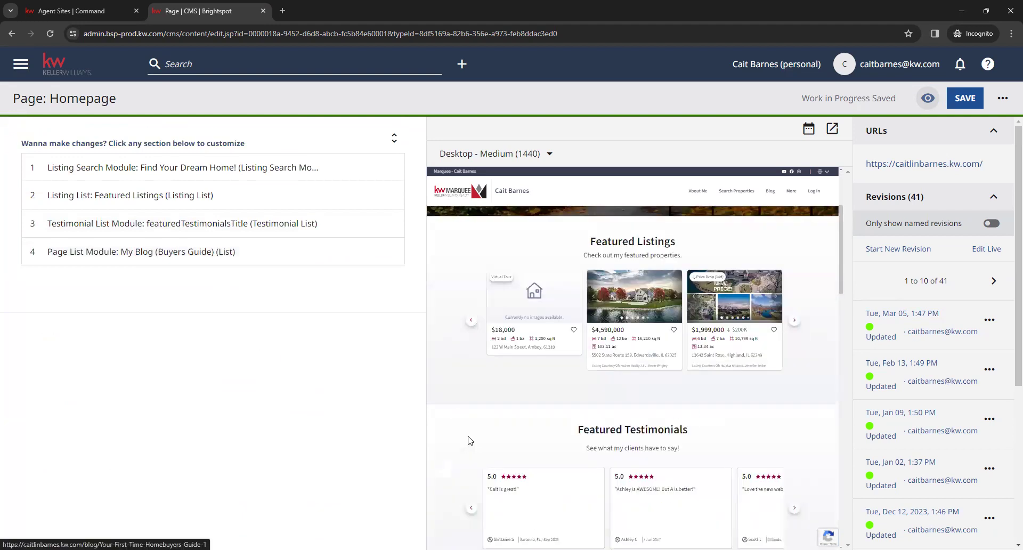
scroll(469, 440, "up", 3)
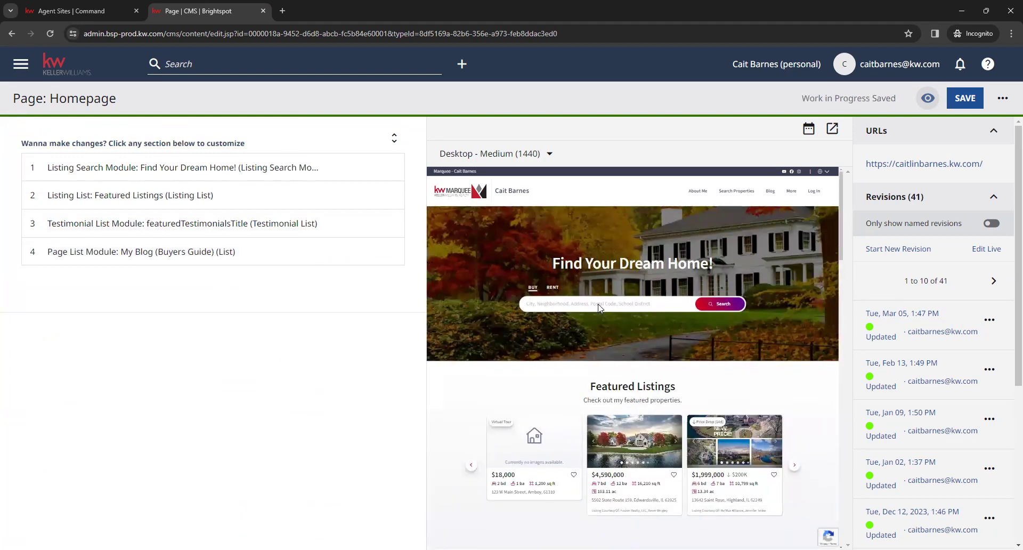
left_click(965, 99)
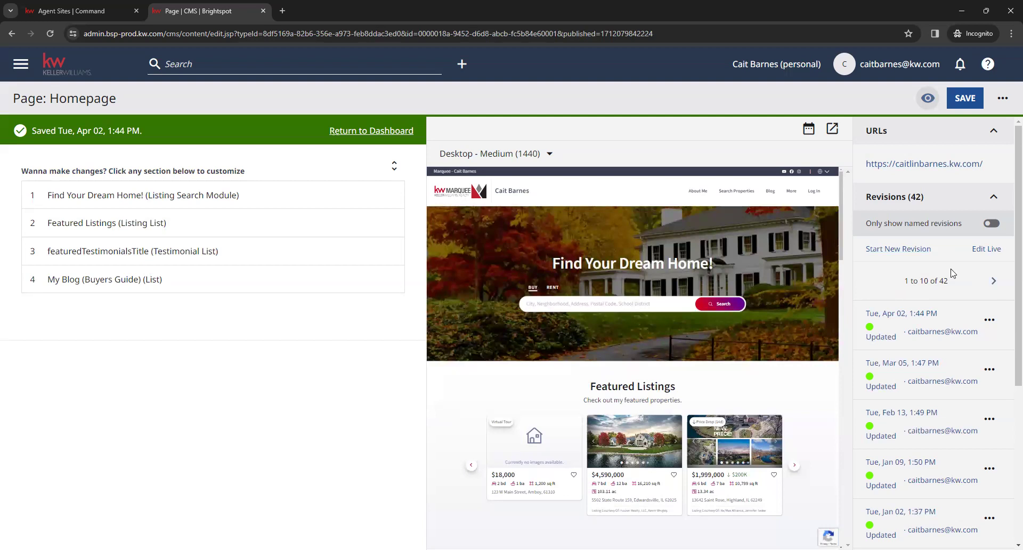
Inspect the newest Apr 02 revision's options menu in the Revisions panel, then dismiss it
scroll(948, 293, "down", 2)
scroll(950, 290, "down", 3)
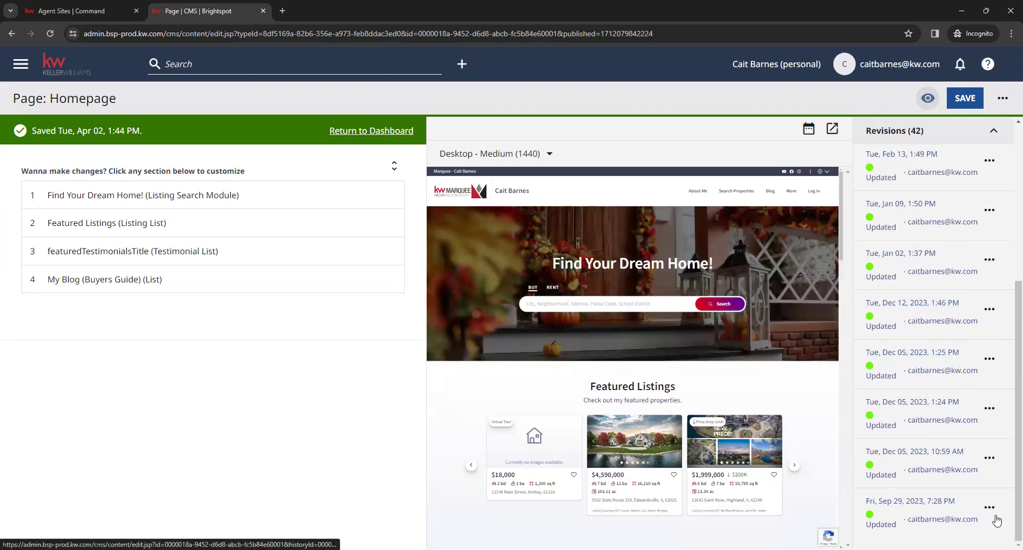
scroll(986, 330, "up", 5)
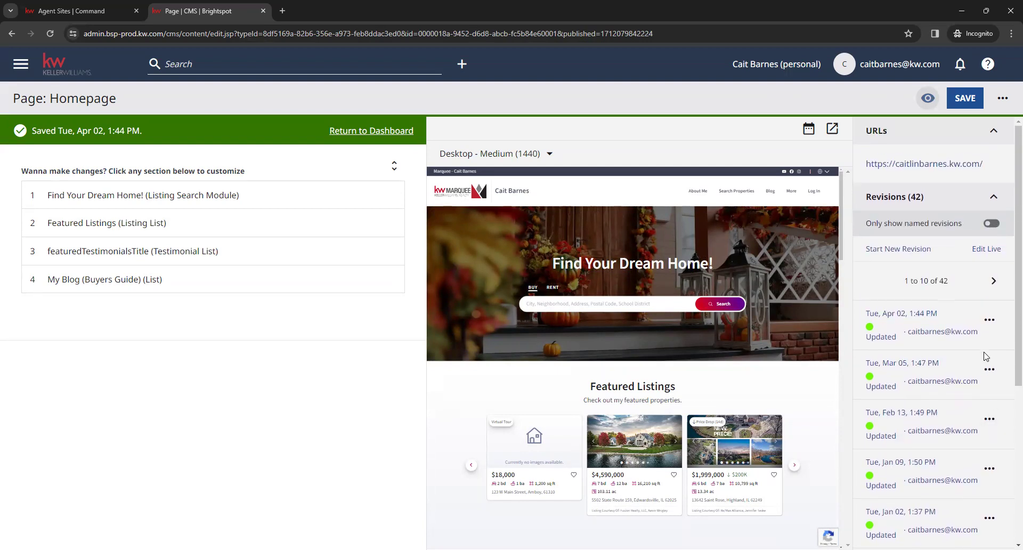
left_click(989, 319)
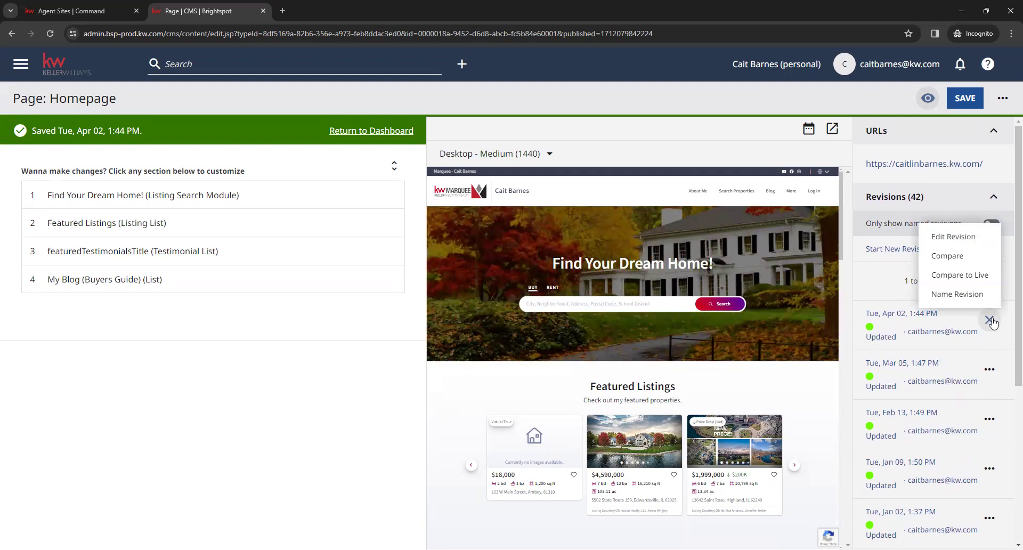
left_click(995, 340)
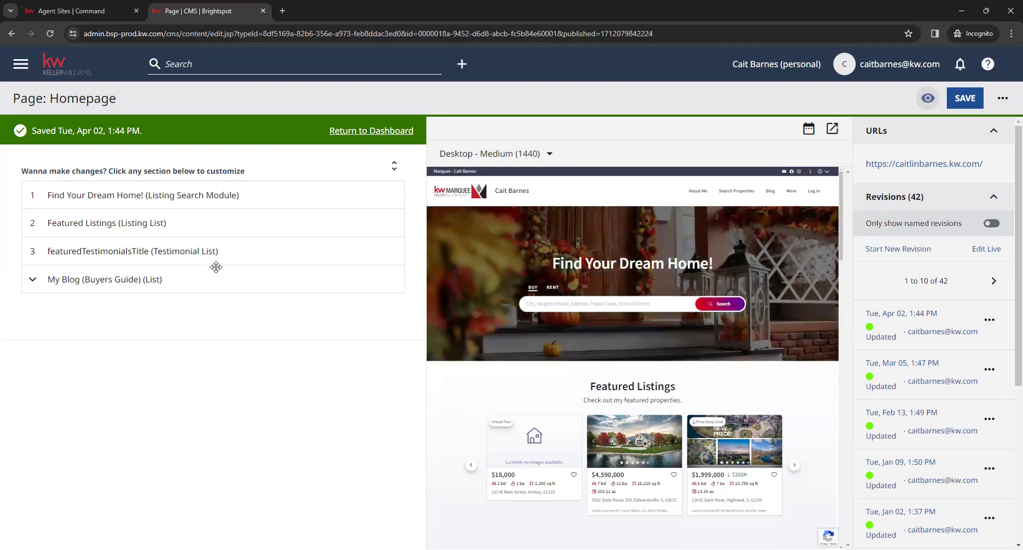
Go back to the dashboard and open Form: Contact Cait Today! under Default Modules
left_click(376, 133)
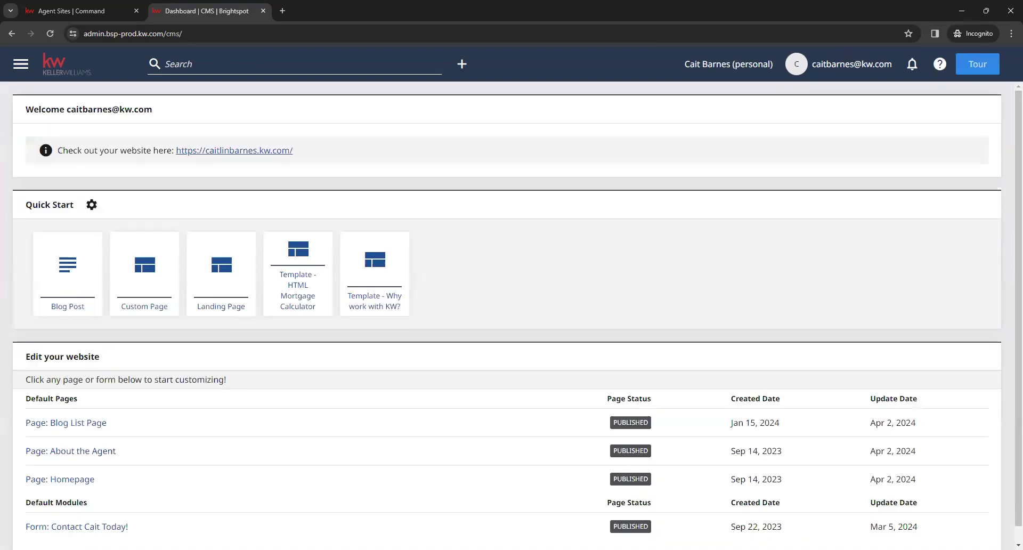
scroll(288, 398, "down", 1)
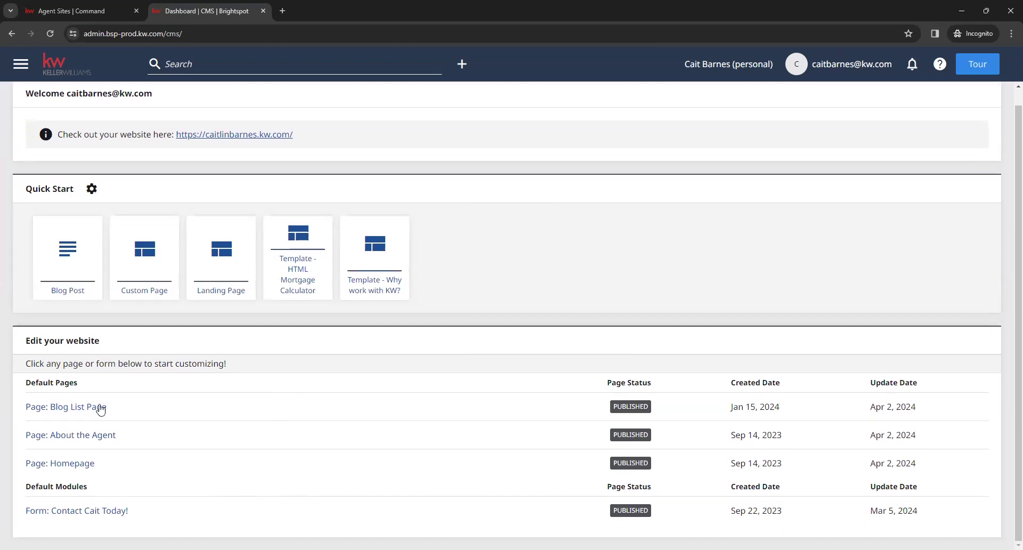
left_click(93, 515)
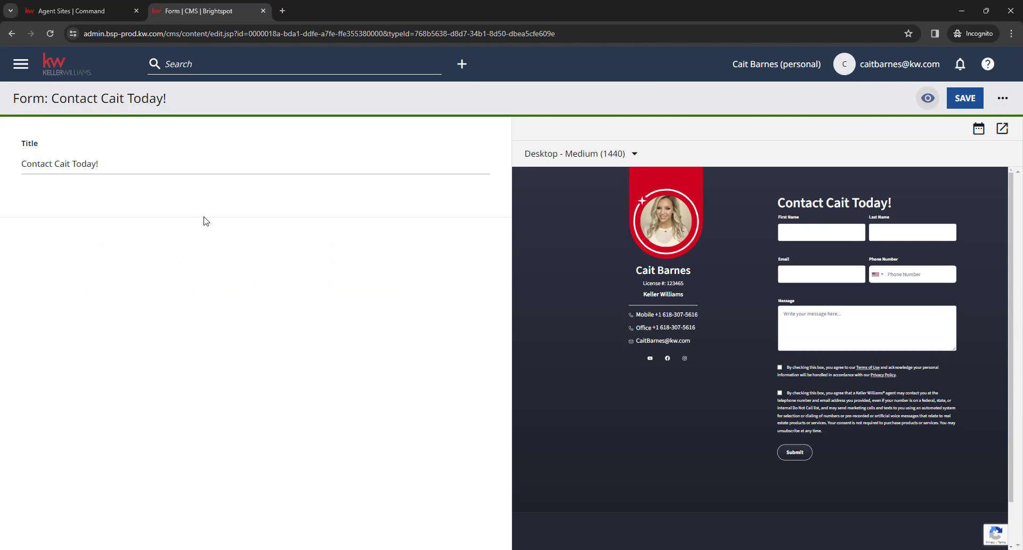
Review the Contact Cait Today! title against the preview heading and save the form unchanged
left_click(160, 167)
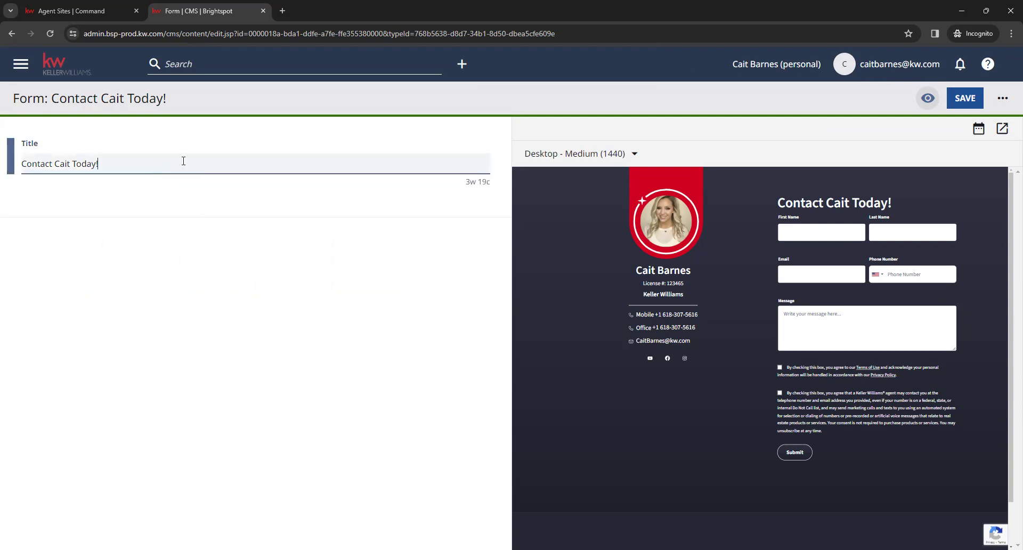
left_click_drag(774, 203, 898, 206)
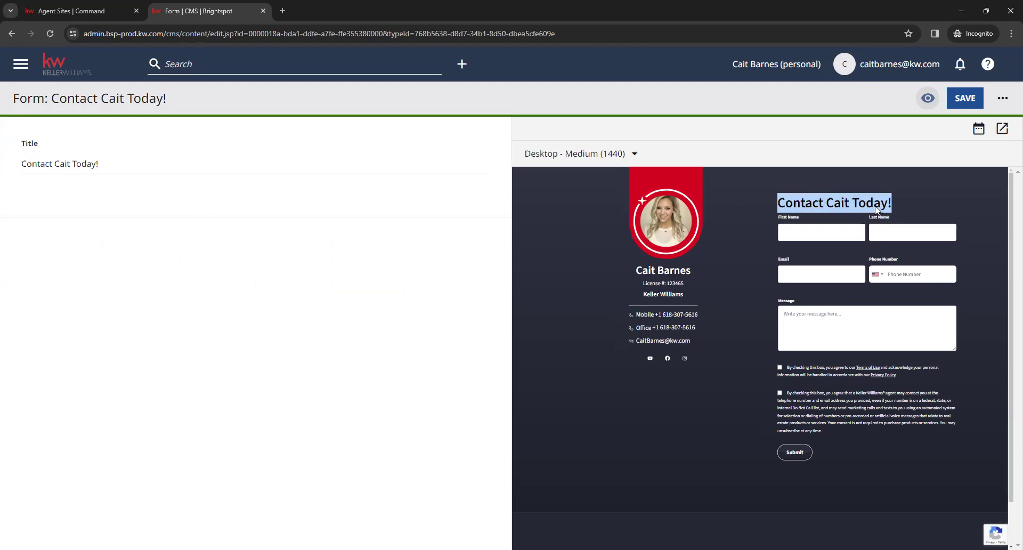
left_click(812, 207)
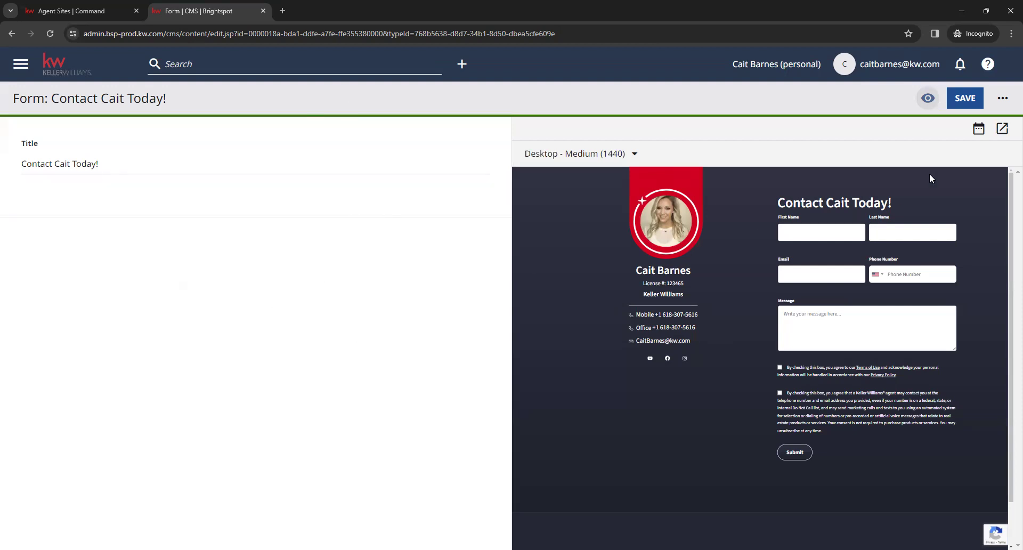
left_click(964, 99)
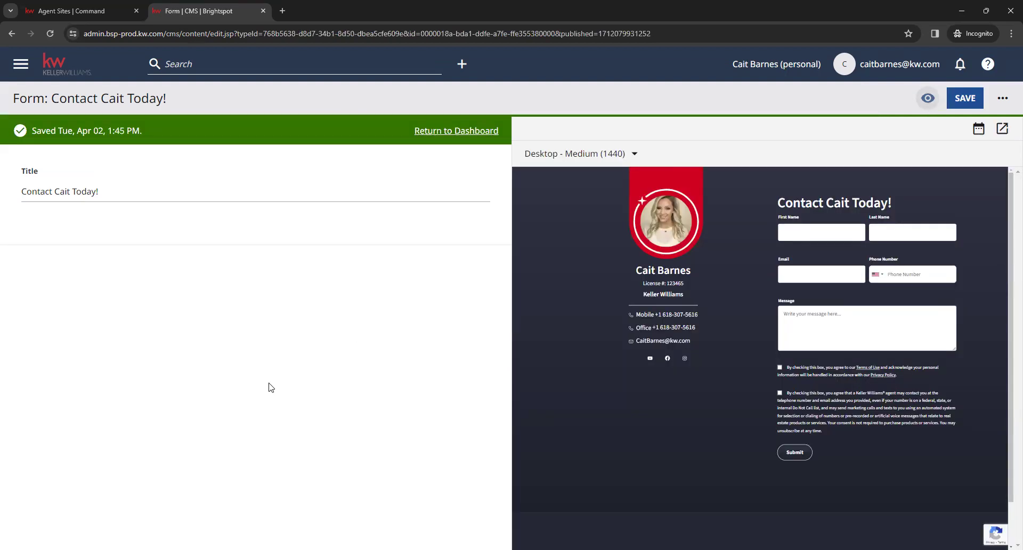
Go back to the CMS Dashboard using the KW logo
left_click(80, 68)
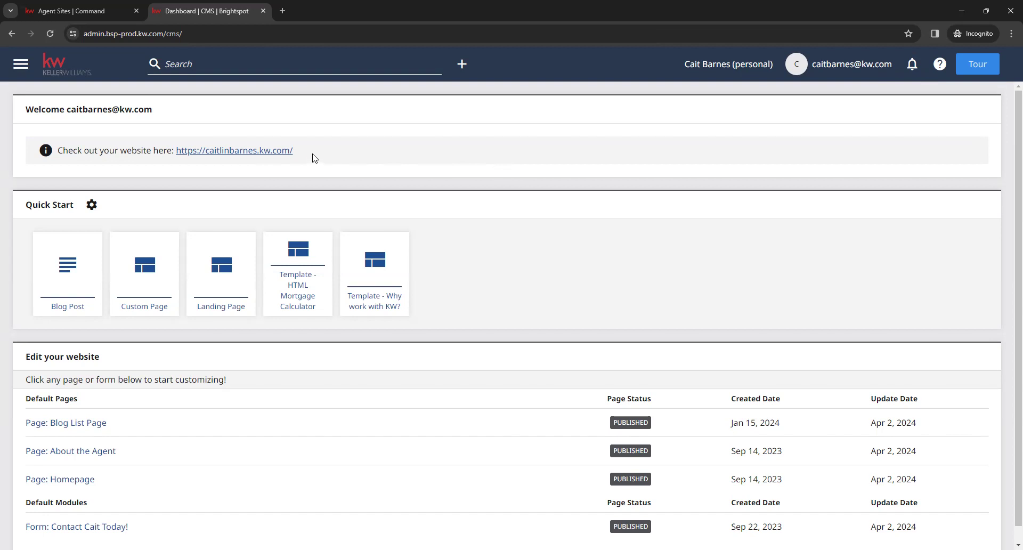
left_click_drag(294, 151, 177, 154)
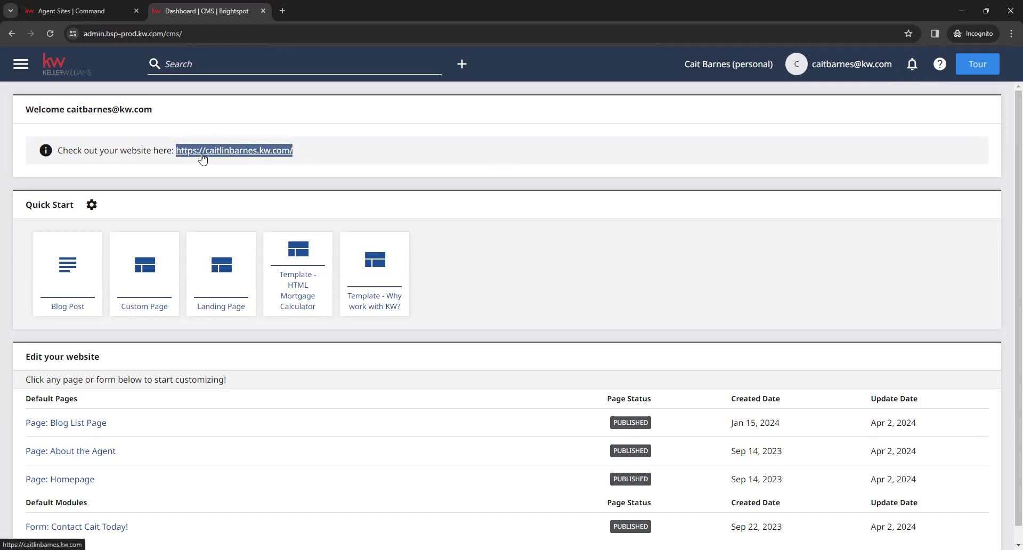
left_click(224, 157)
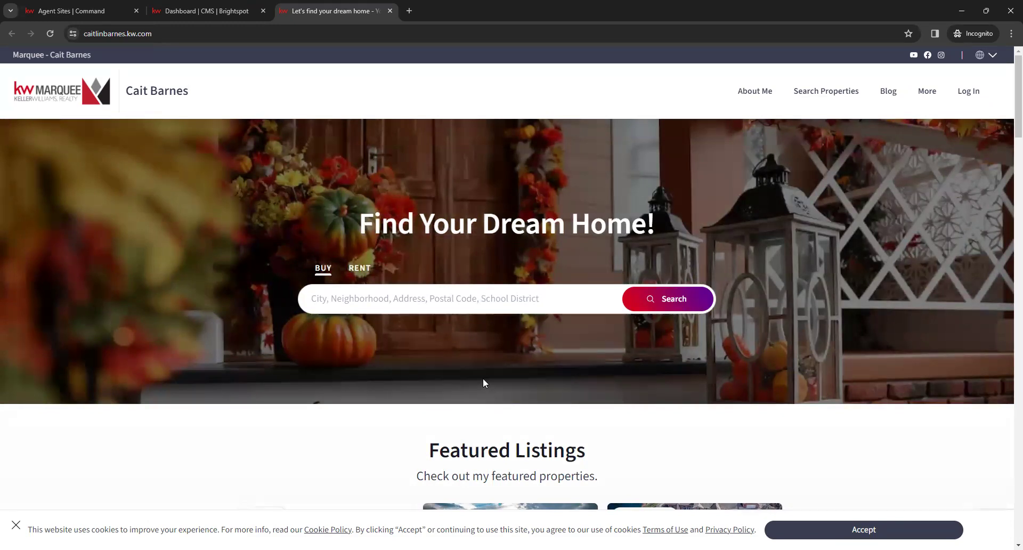
left_click(478, 303)
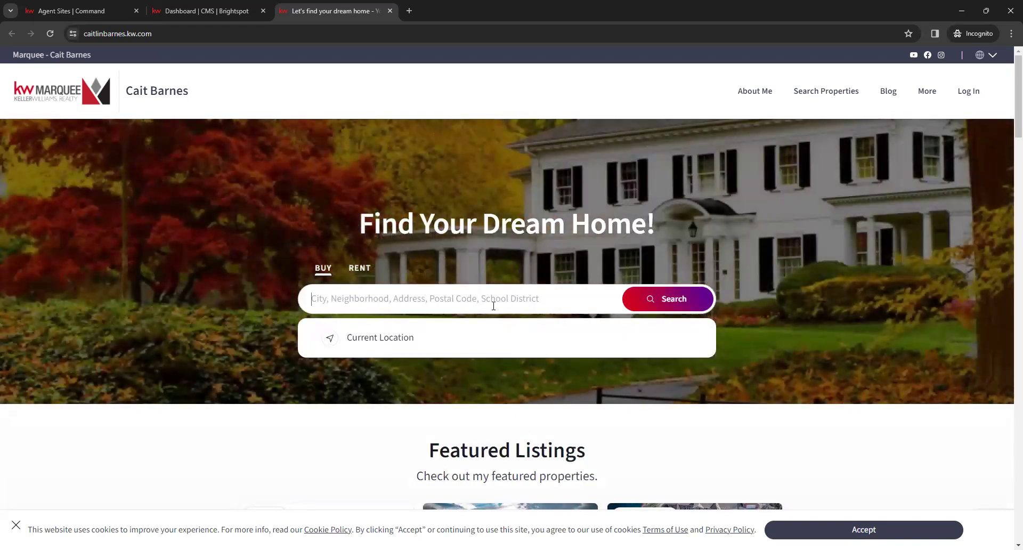
scroll(506, 413, "down", 3)
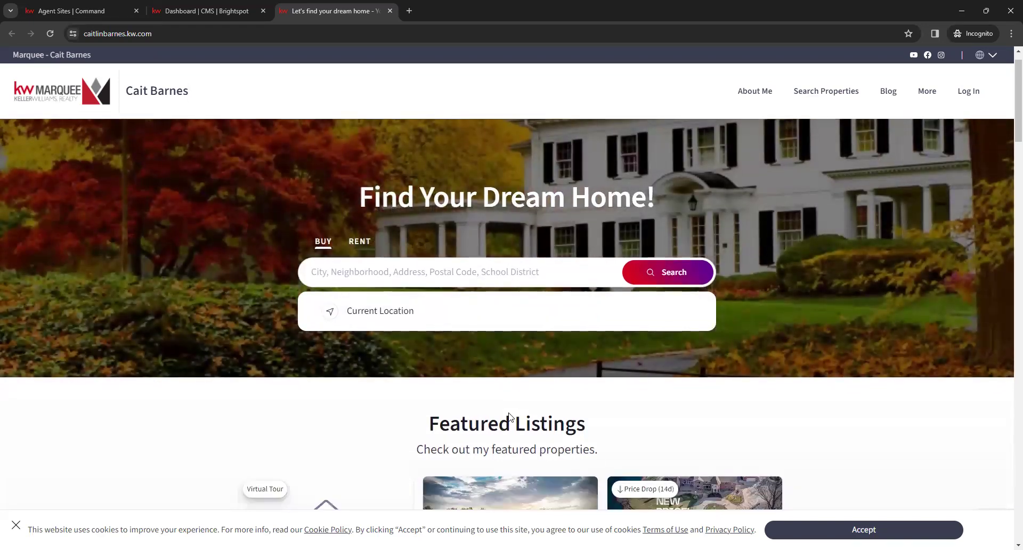
scroll(496, 402, "down", 1)
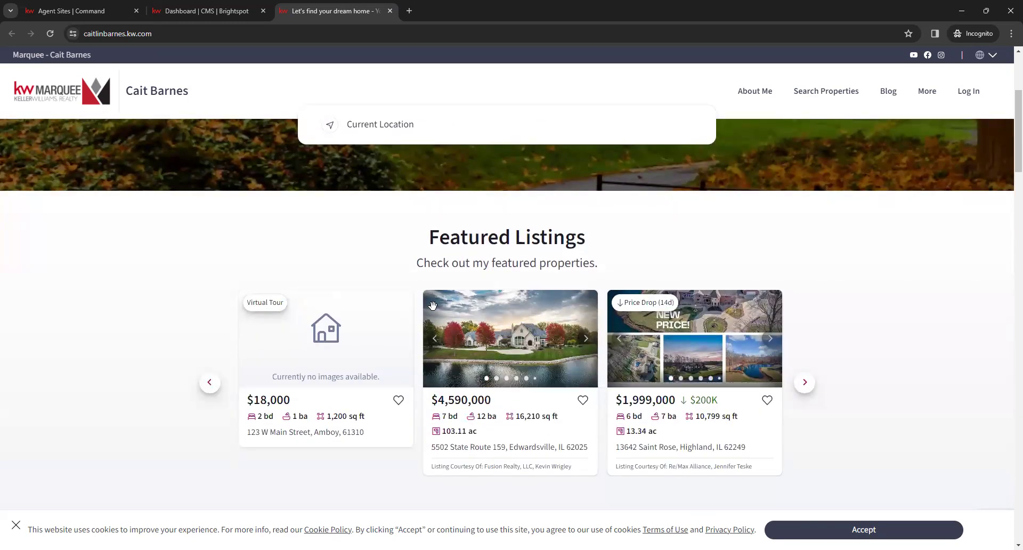
left_click(522, 416)
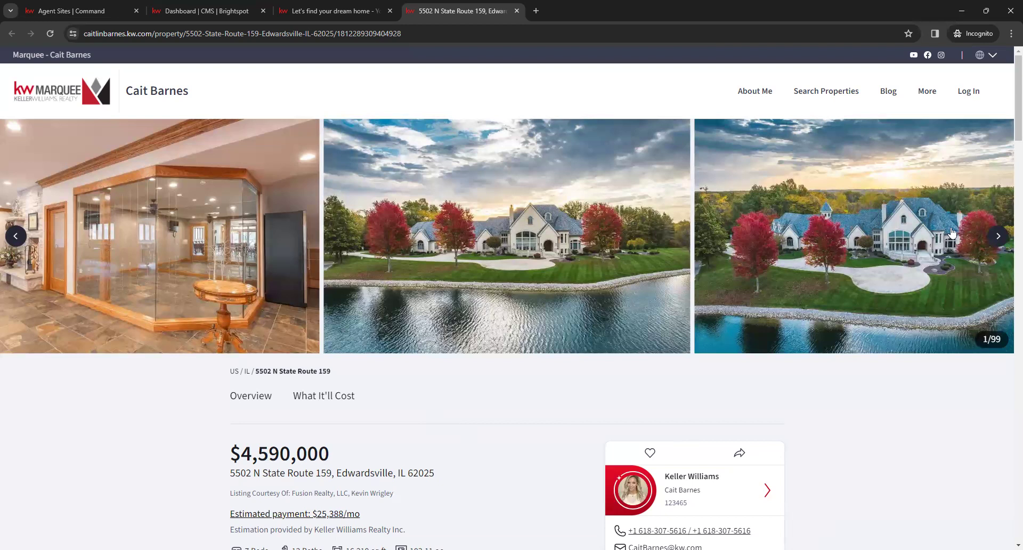
Advance the listing gallery to photo 3 of 99 and expand the full property description
left_click(992, 245)
left_click(993, 245)
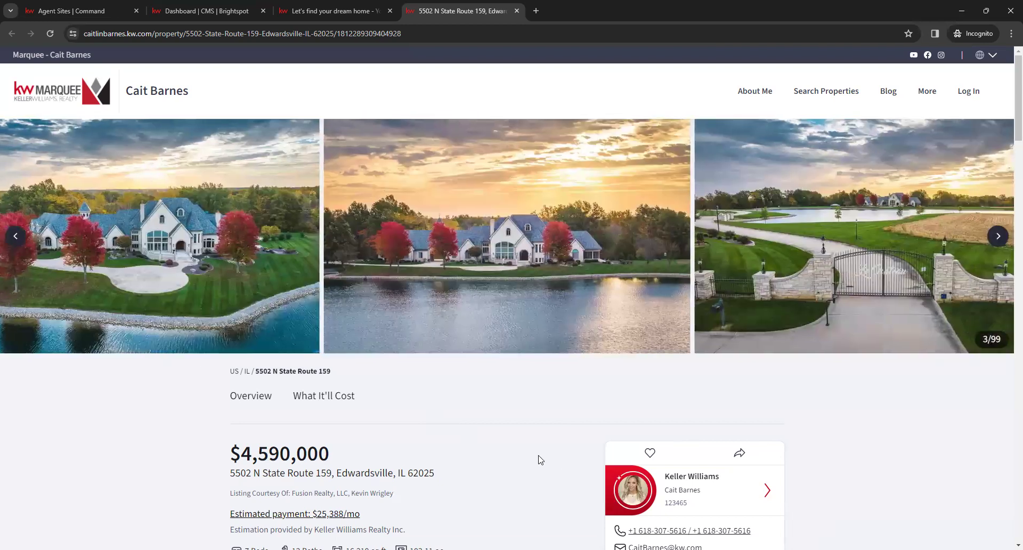
scroll(538, 458, "down", 3)
scroll(415, 316, "down", 3)
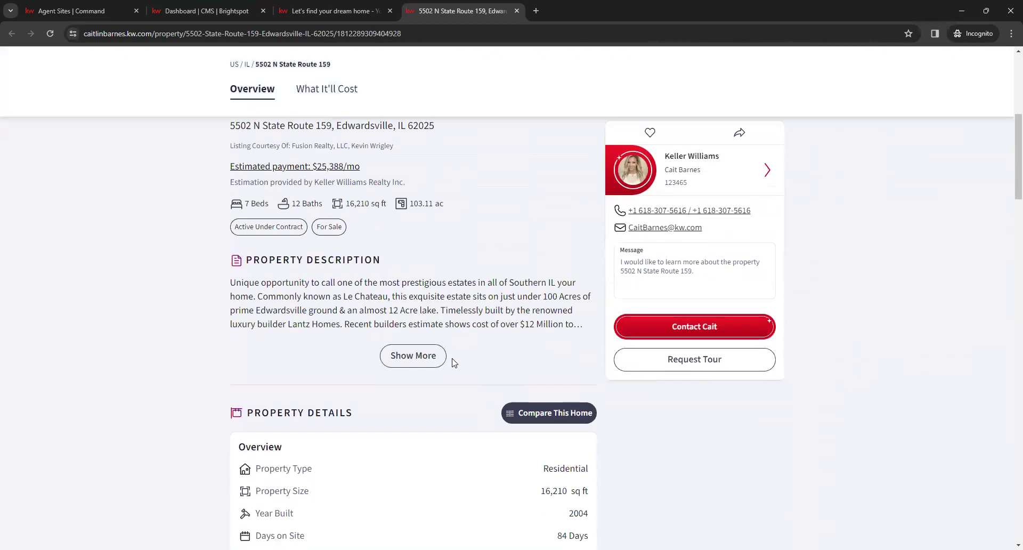
left_click(420, 332)
scroll(490, 402, "up", 7)
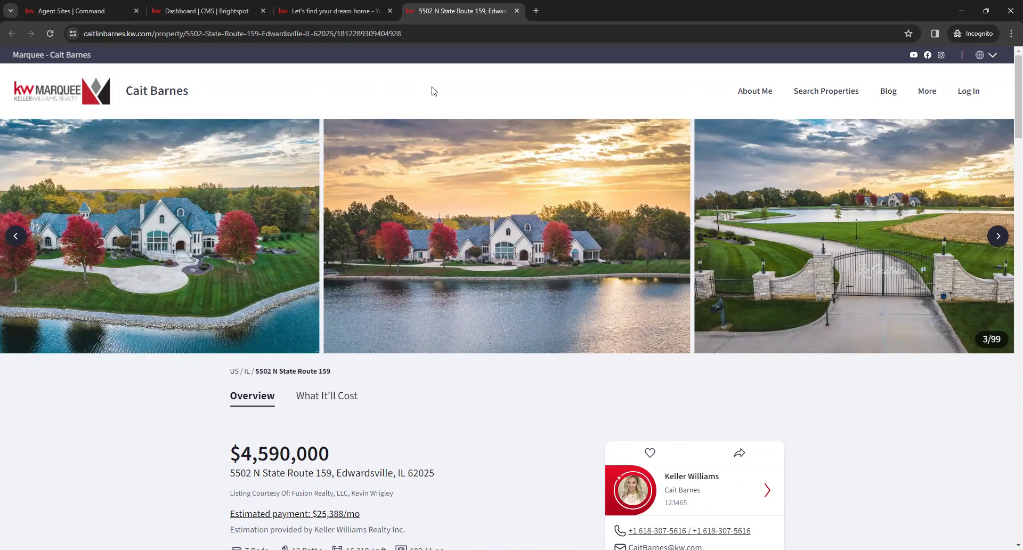
Append /openhouse to the listing URL to load its Open House sign-in page
left_click(426, 34)
left_click(425, 33)
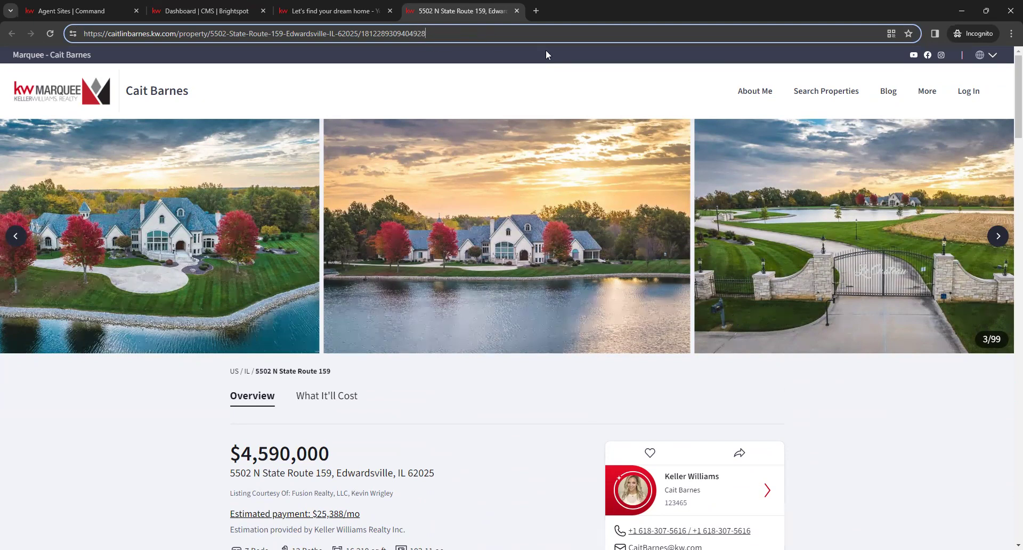
type("/")
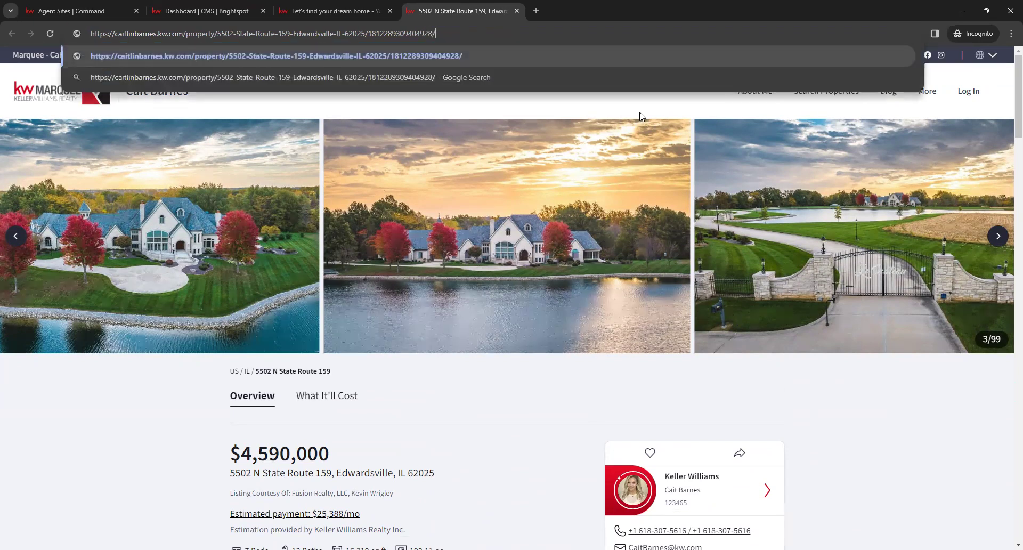
type("openhouse")
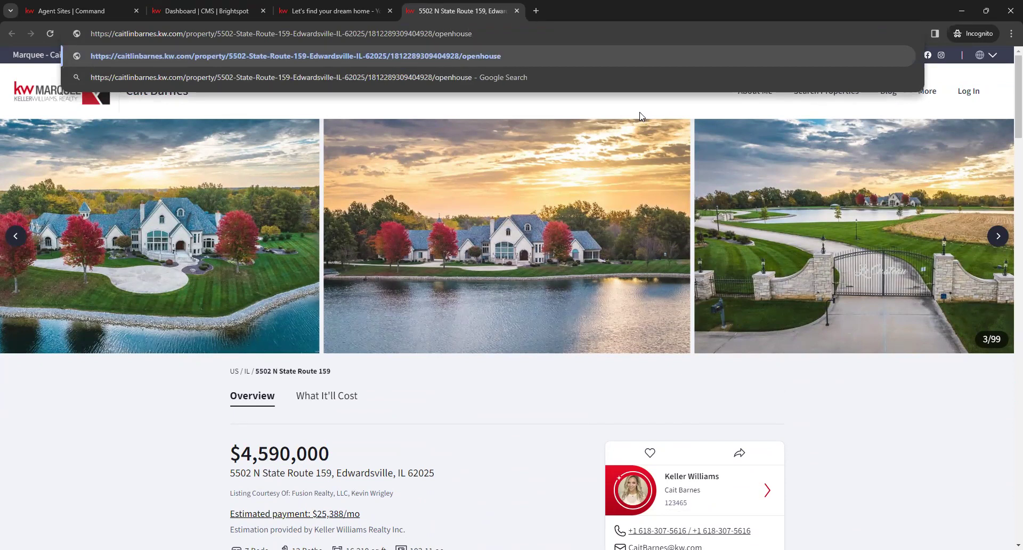
key("Return")
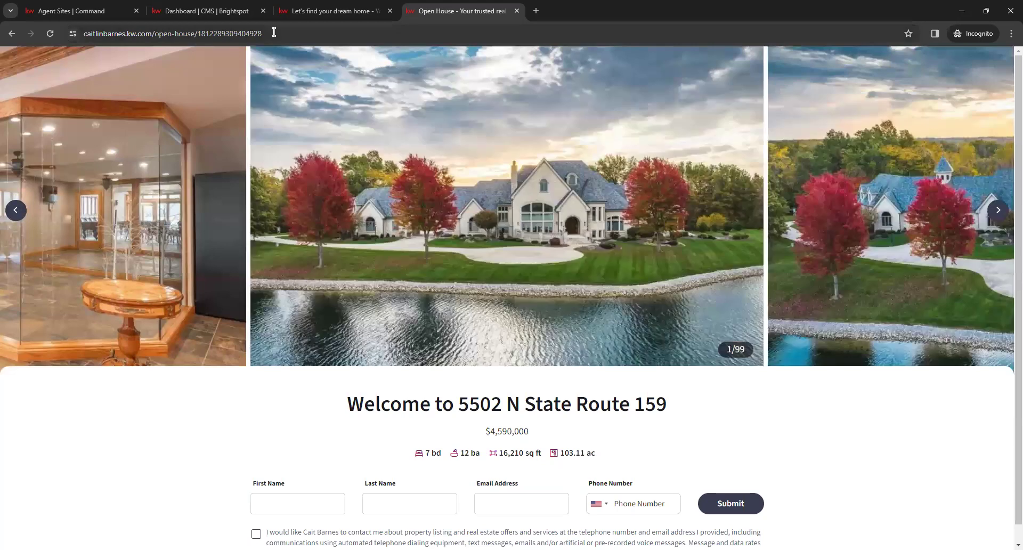
Copy the open-house page's web address, then scroll down to the blank visitor sign-in form
left_click(272, 33)
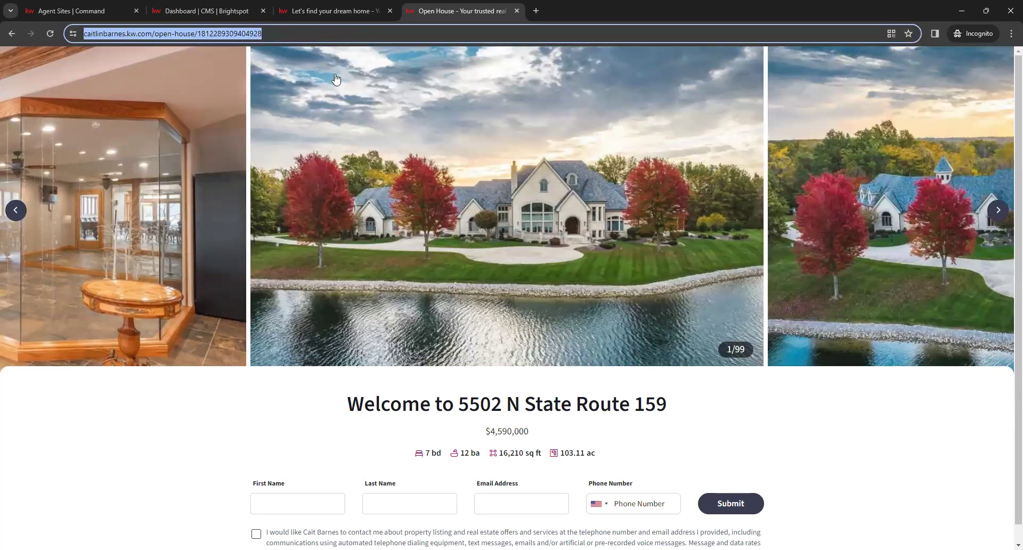
right_click(235, 31)
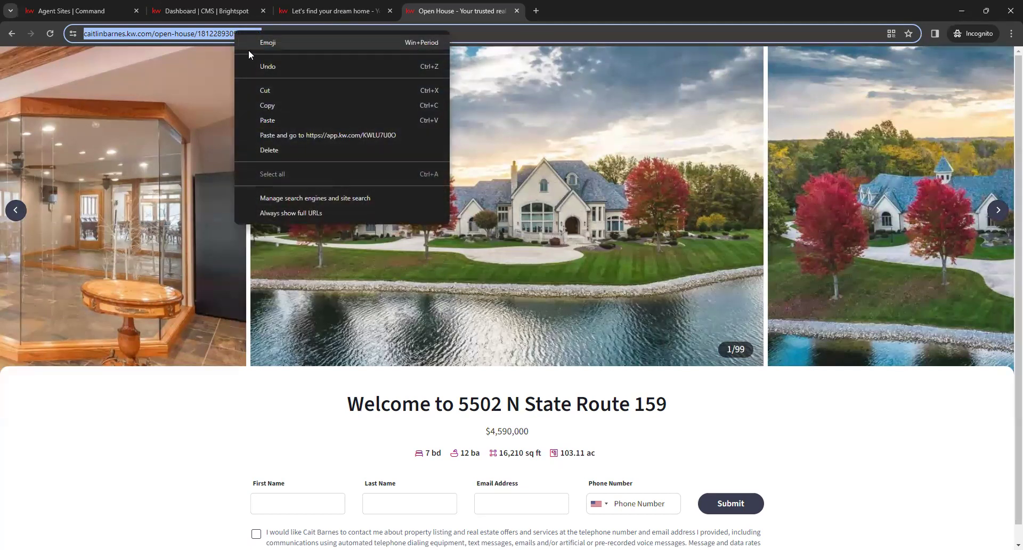
left_click(272, 105)
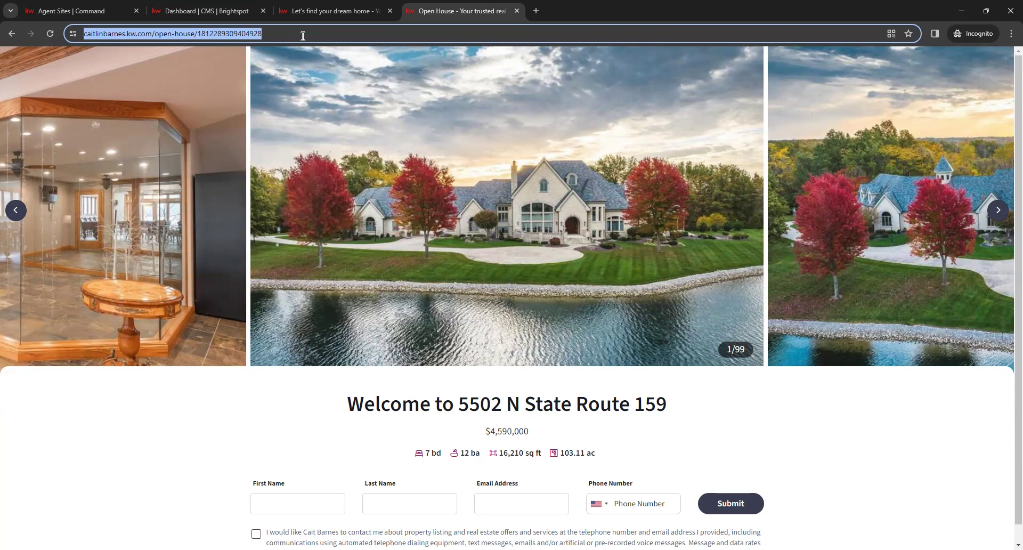
left_click(392, 393)
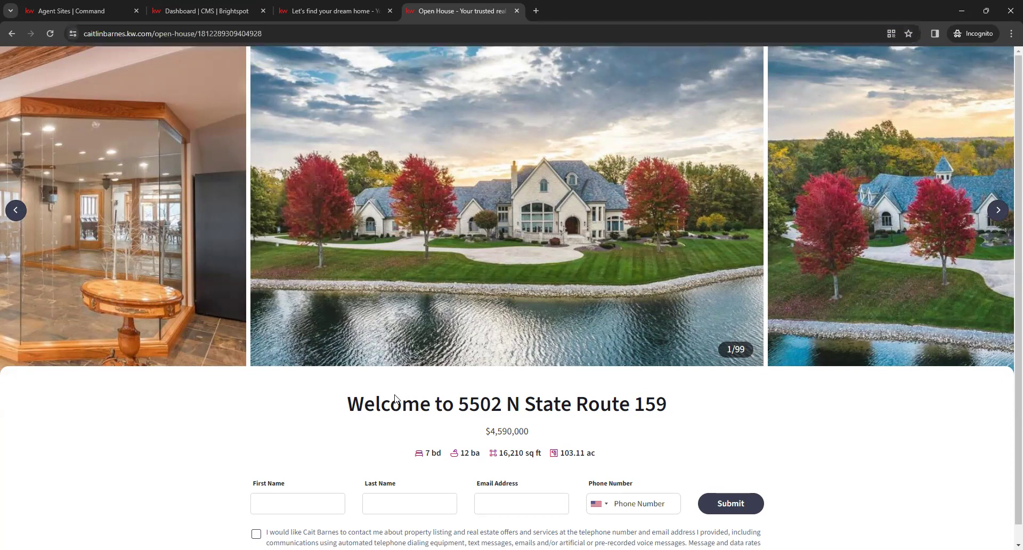
scroll(394, 399, "down", 1)
scroll(394, 399, "down", 1)
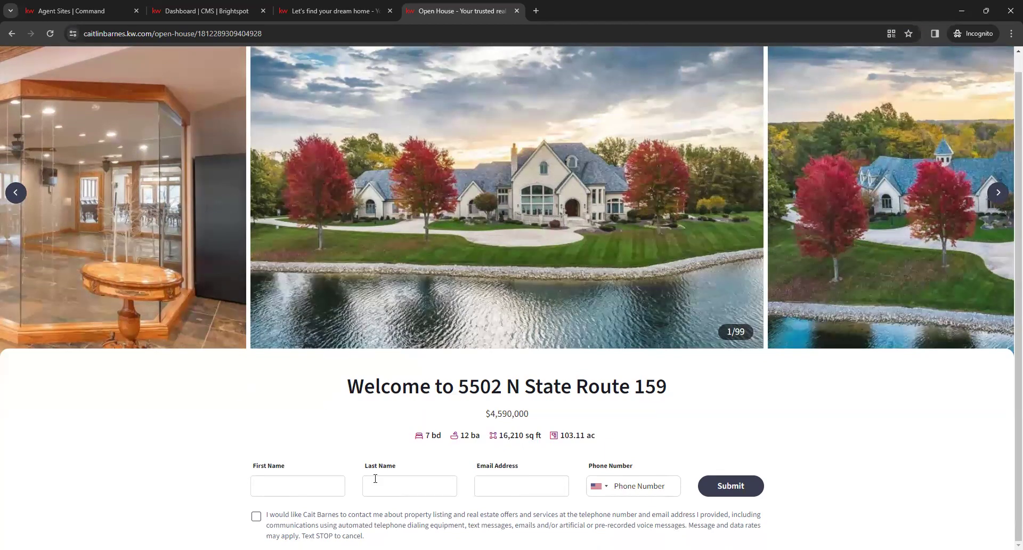
Enter the visitor's first and last name, e-mail and phone number, tick consent, and submit
key("Tab")
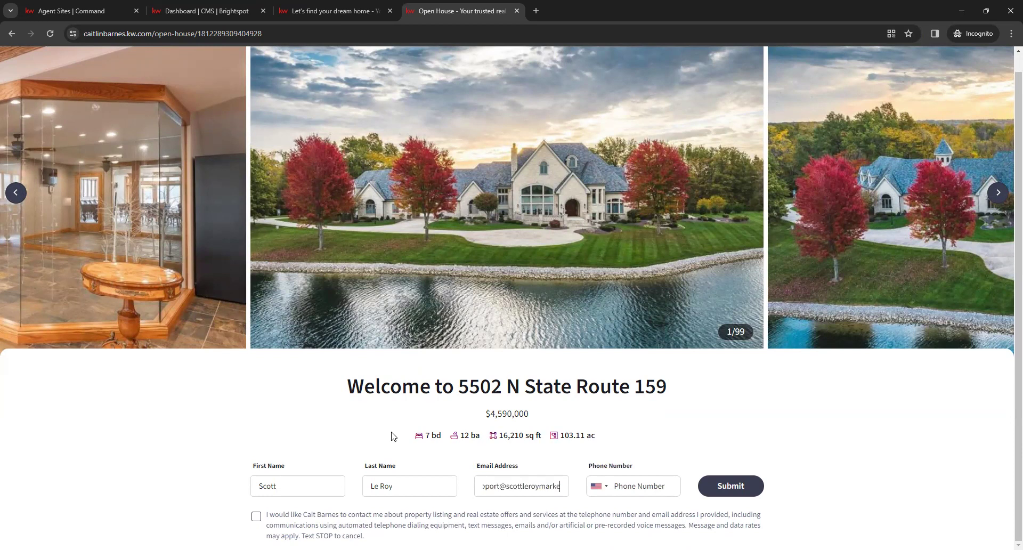
key("Tab")
key("Tab")
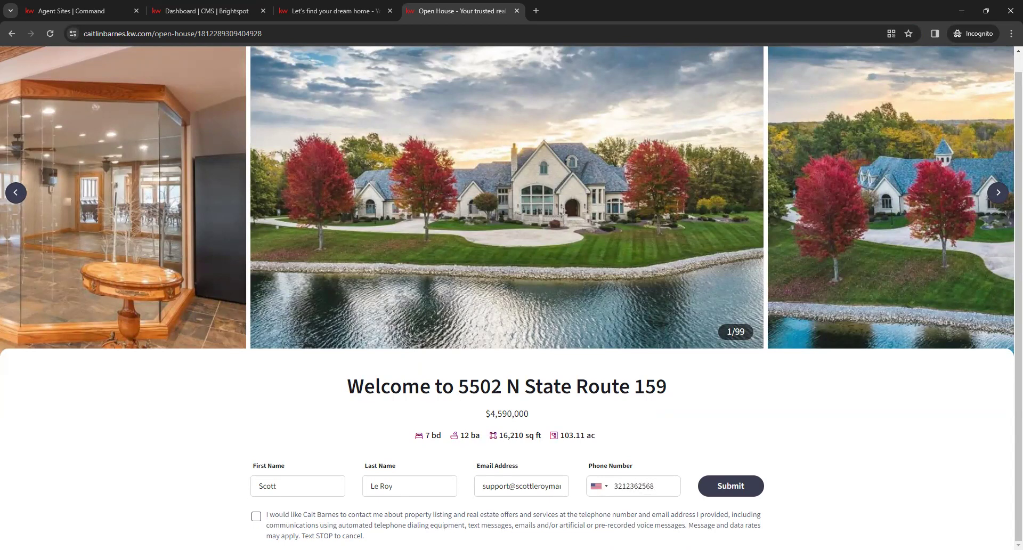
left_click(295, 398)
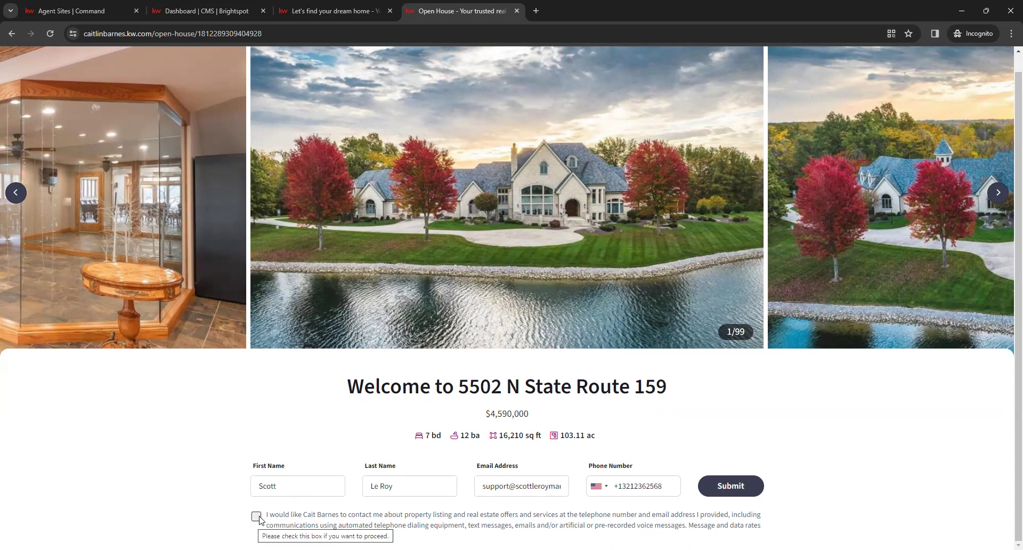
left_click(256, 516)
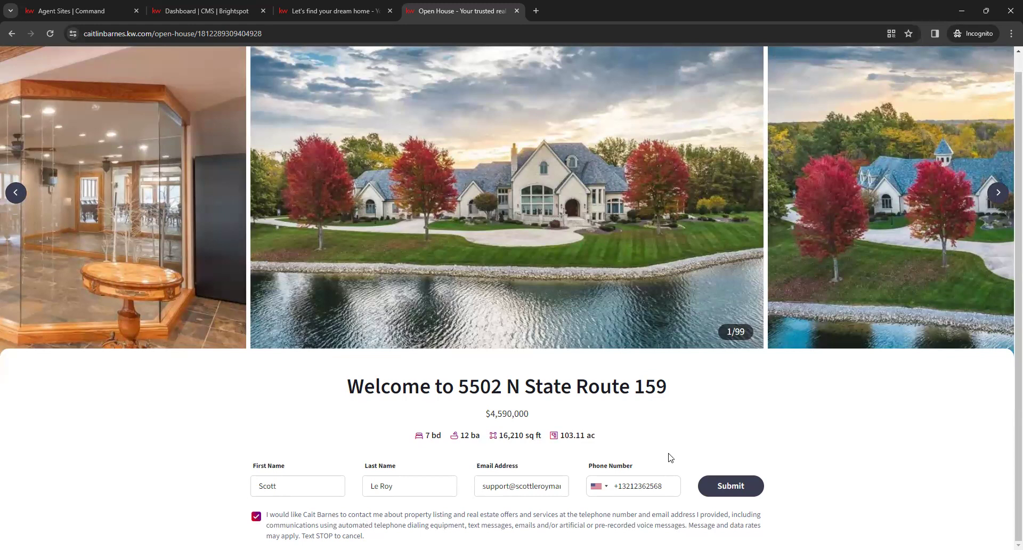
left_click(728, 485)
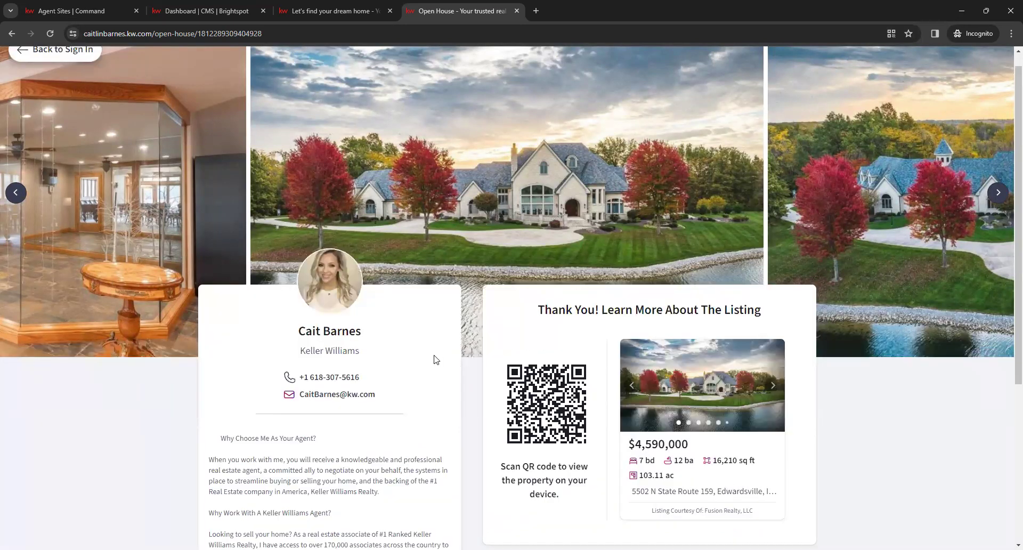
Look over the Thank You page with its QR code, then go Back to Sign In
scroll(464, 407, "down", 1)
scroll(465, 406, "down", 1)
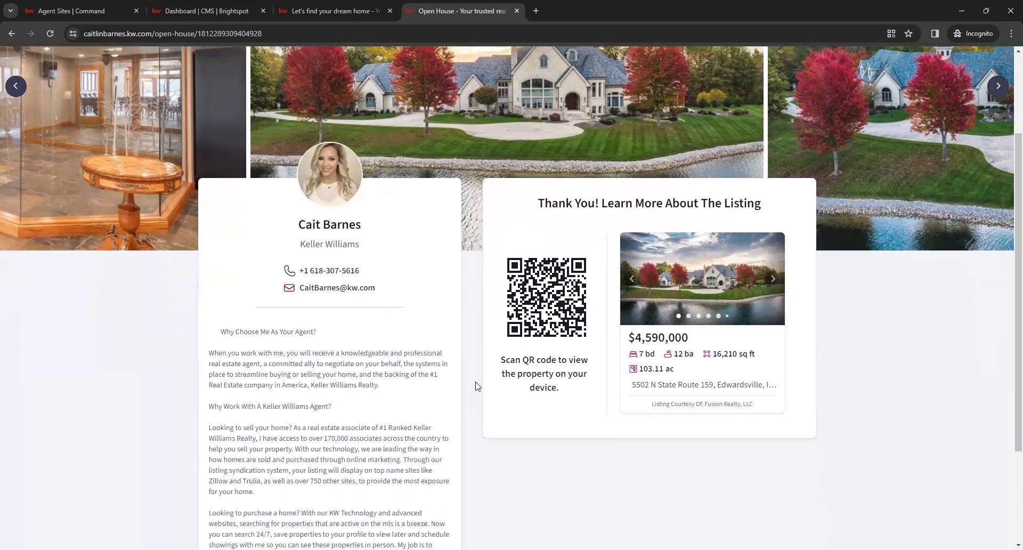
scroll(330, 434, "down", 3)
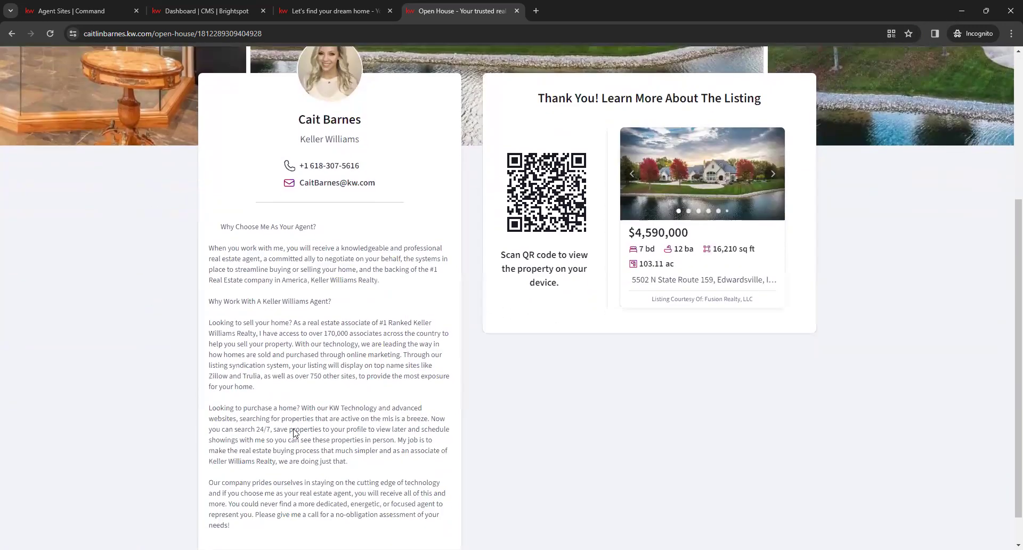
scroll(377, 442, "up", 3)
scroll(377, 443, "up", 3)
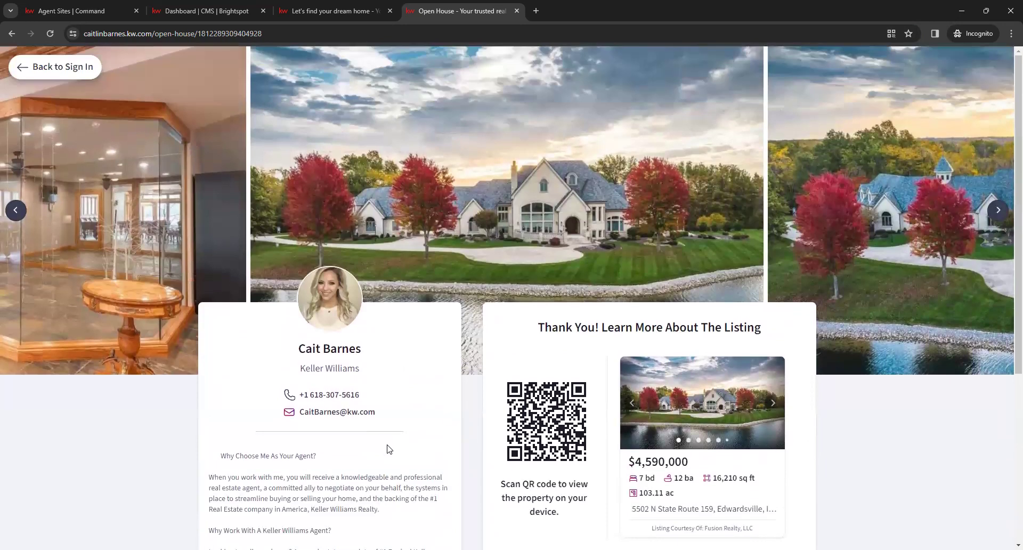
scroll(388, 447, "down", 1)
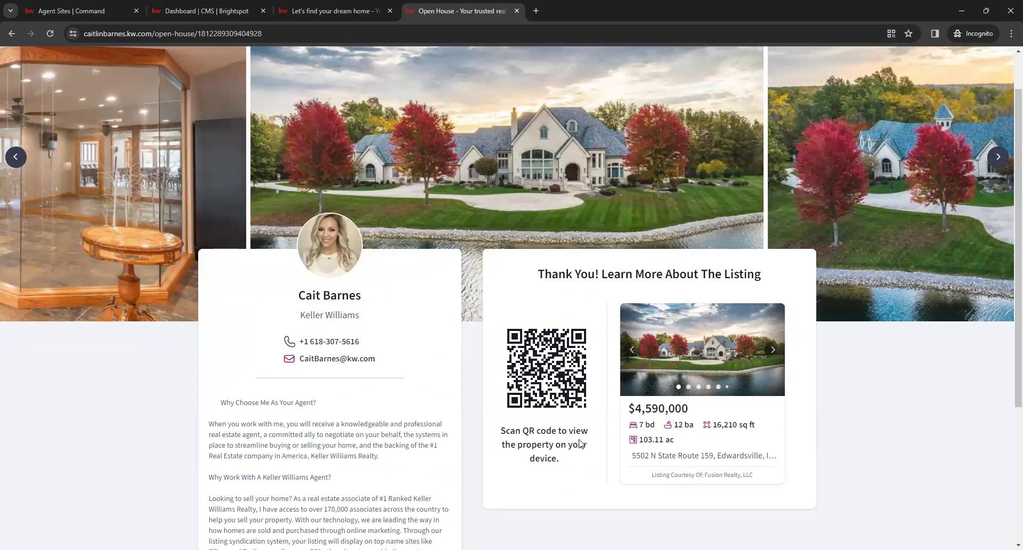
scroll(474, 425, "up", 1)
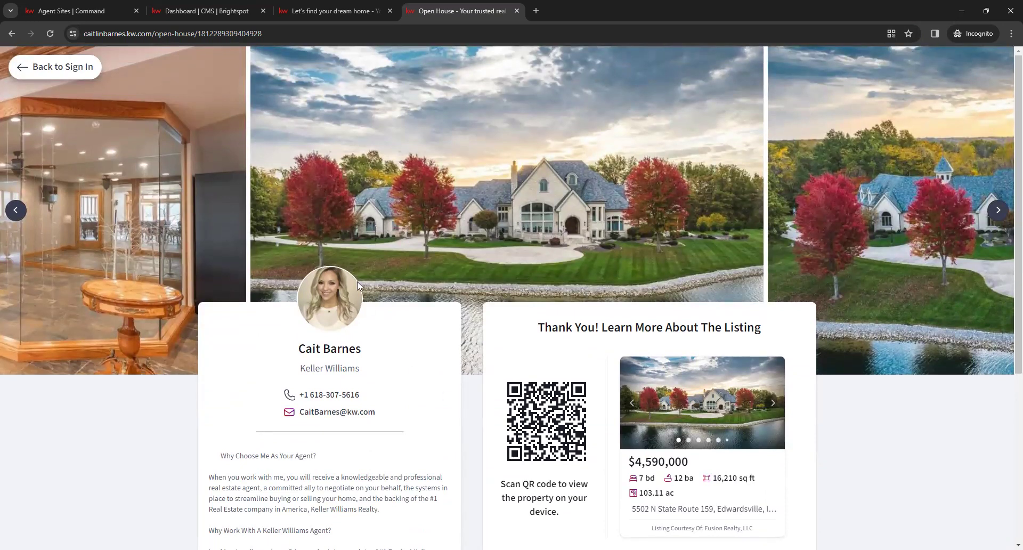
left_click(75, 67)
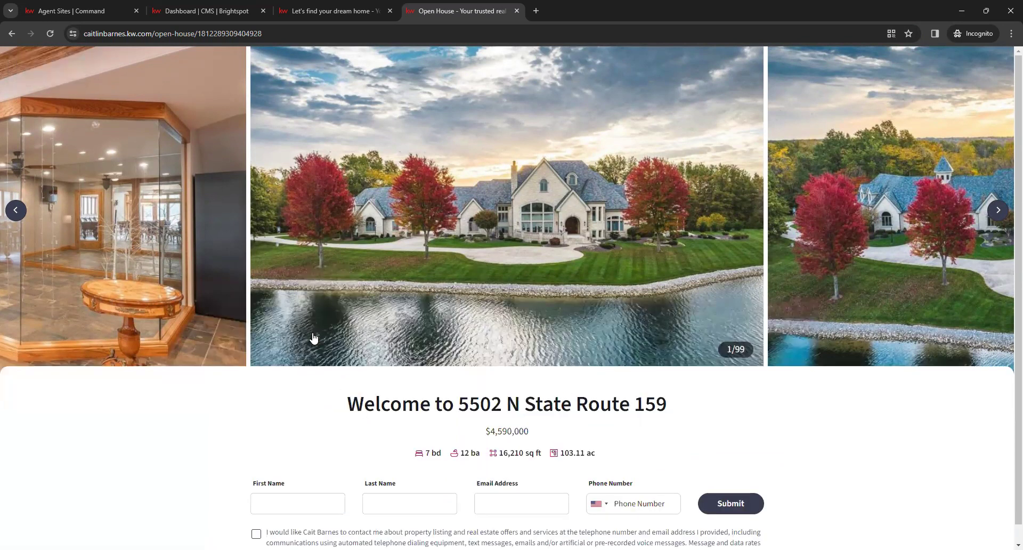
Close the Open House tab to return to the agent homepage's Featured Listings
scroll(383, 405, "down", 1)
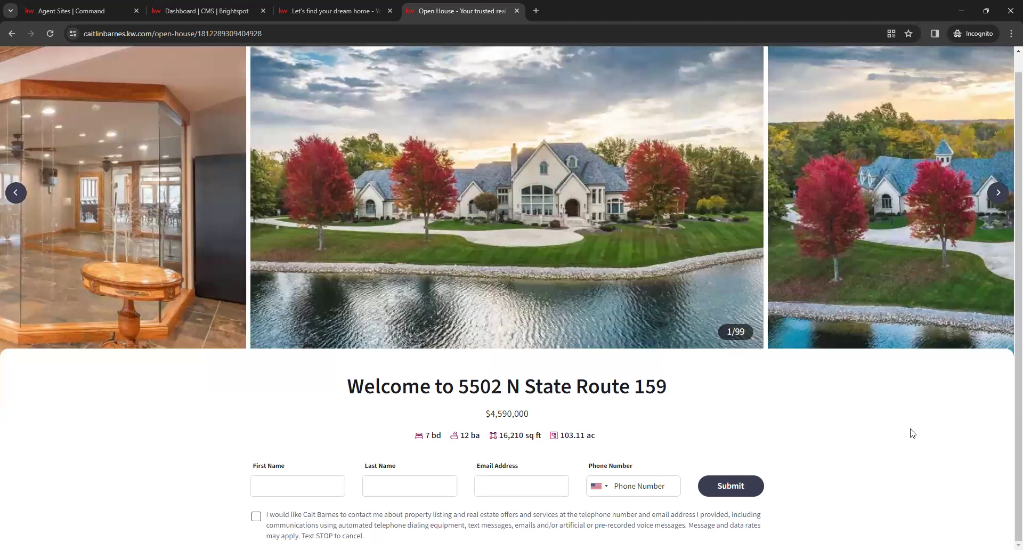
scroll(554, 436, "up", 1)
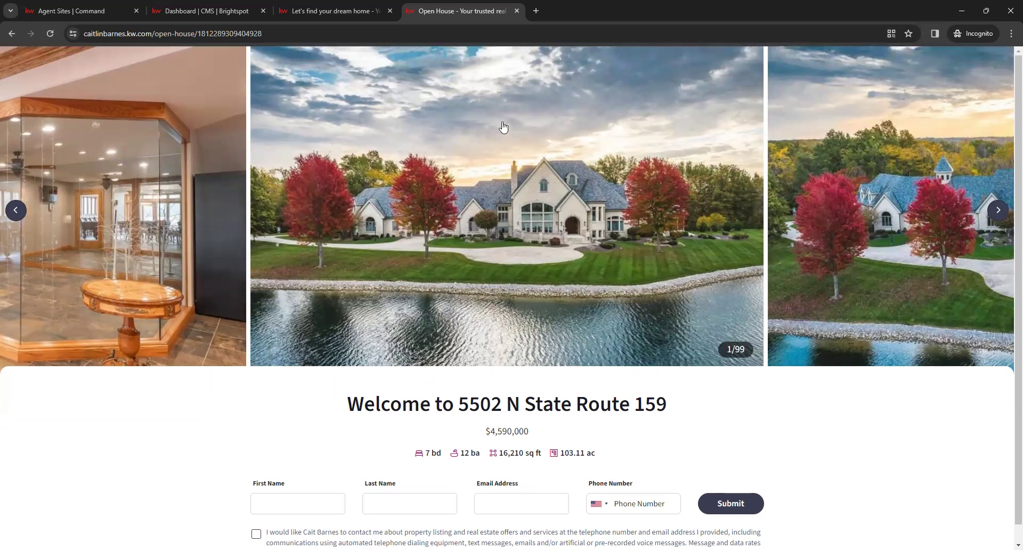
left_click(517, 11)
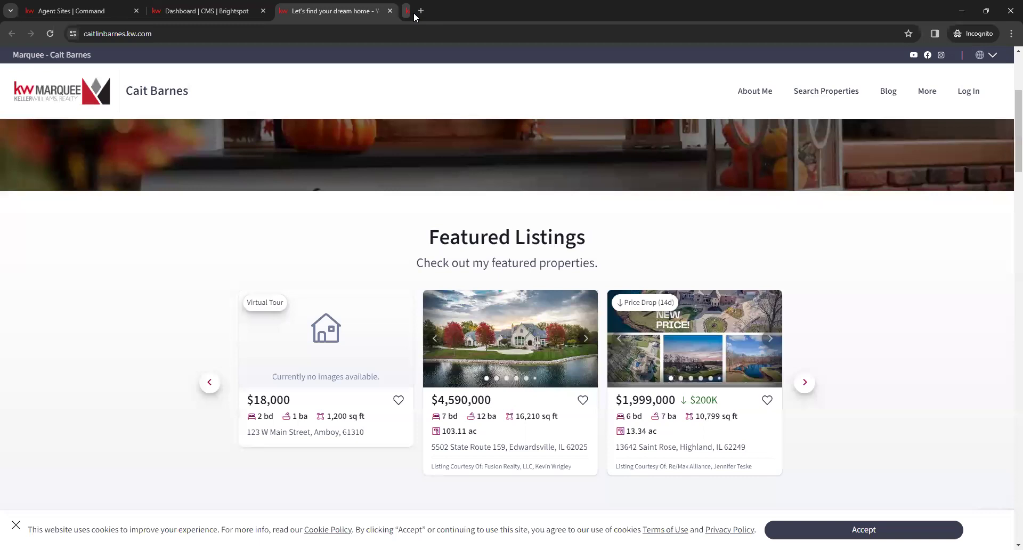
Close the live site tab and expand Admin in the CMS navigation menu
left_click(389, 11)
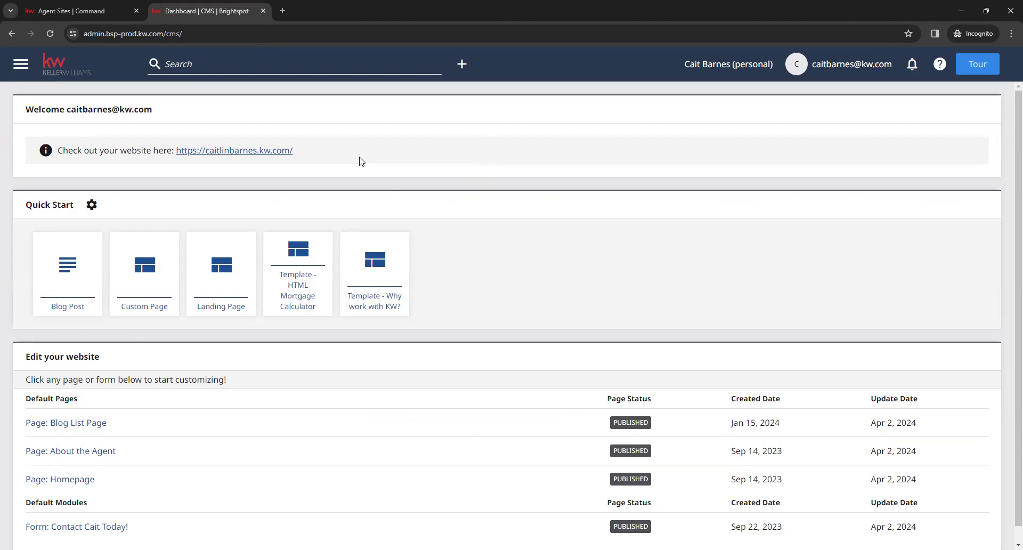
left_click(20, 69)
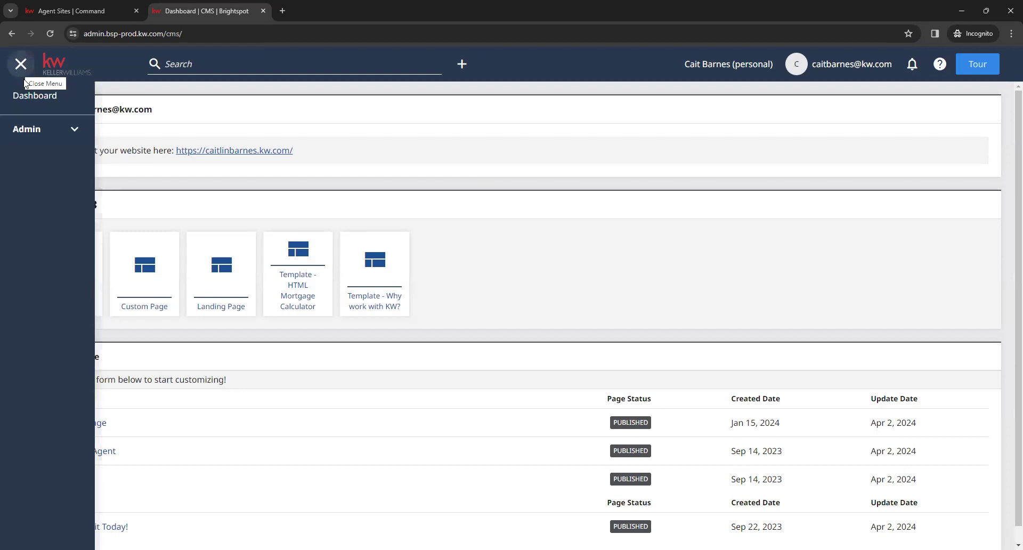
left_click(73, 133)
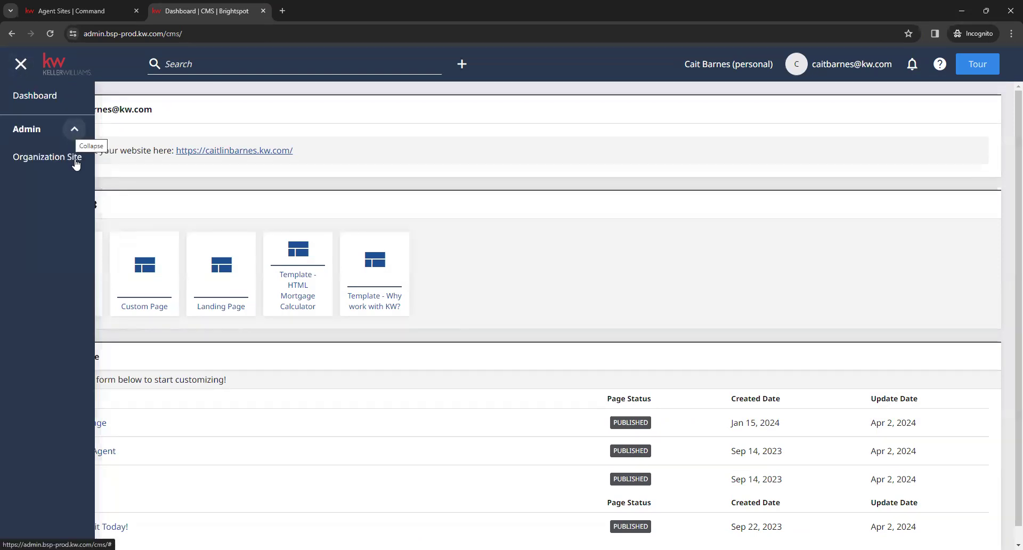
Open the Organization Site settings and go to the Google Analytics Tracking ID field
left_click(61, 160)
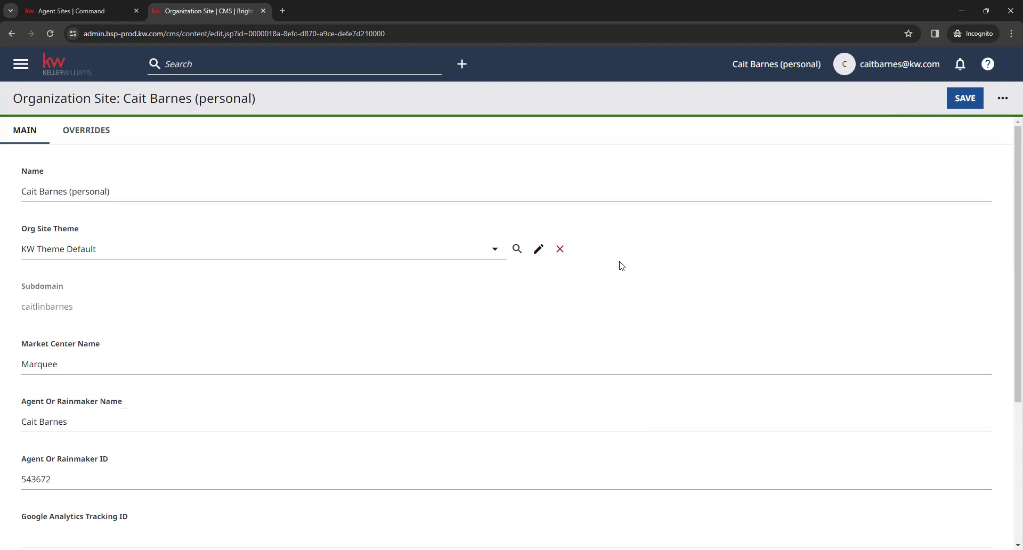
scroll(620, 261, "down", 3)
scroll(618, 255, "down", 2)
left_click(96, 321)
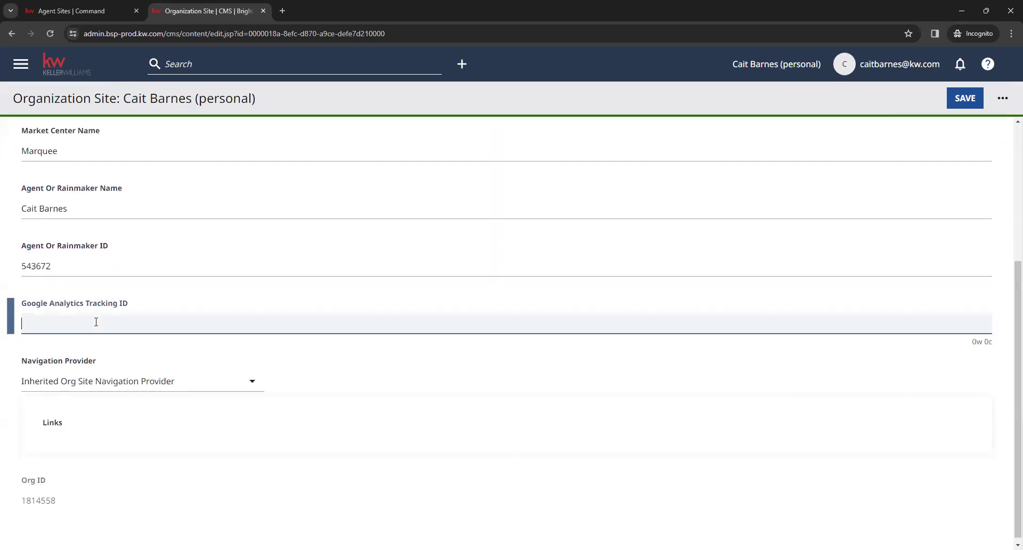
left_click(29, 315)
Save the Organization Site settings with the Tracking ID left empty
left_click(961, 99)
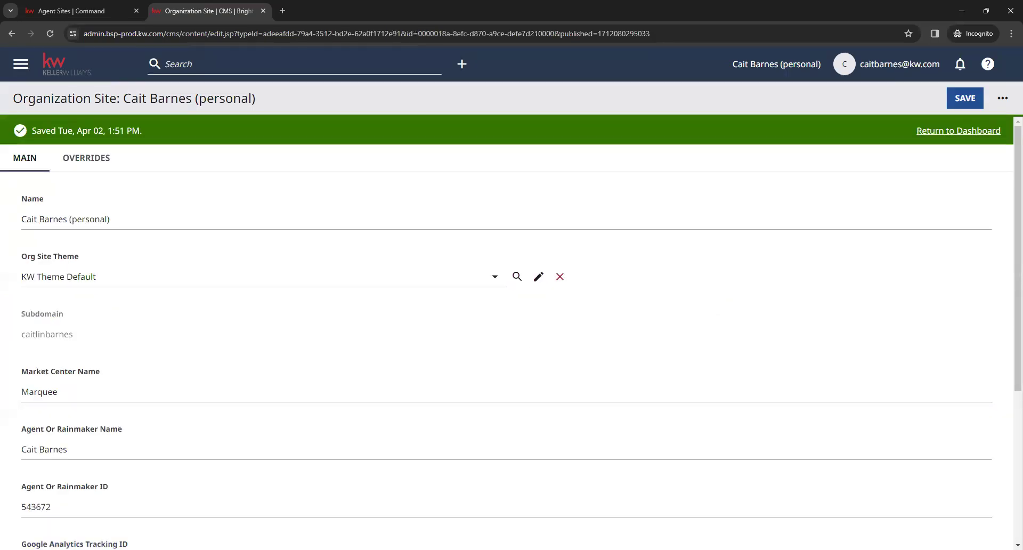
scroll(333, 317, "down", 4)
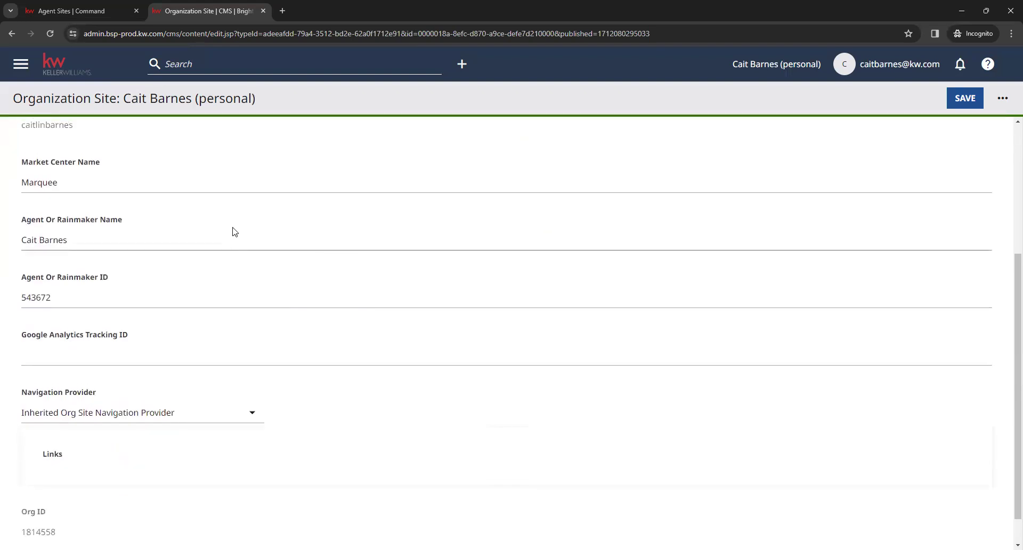
scroll(230, 231, "up", 4)
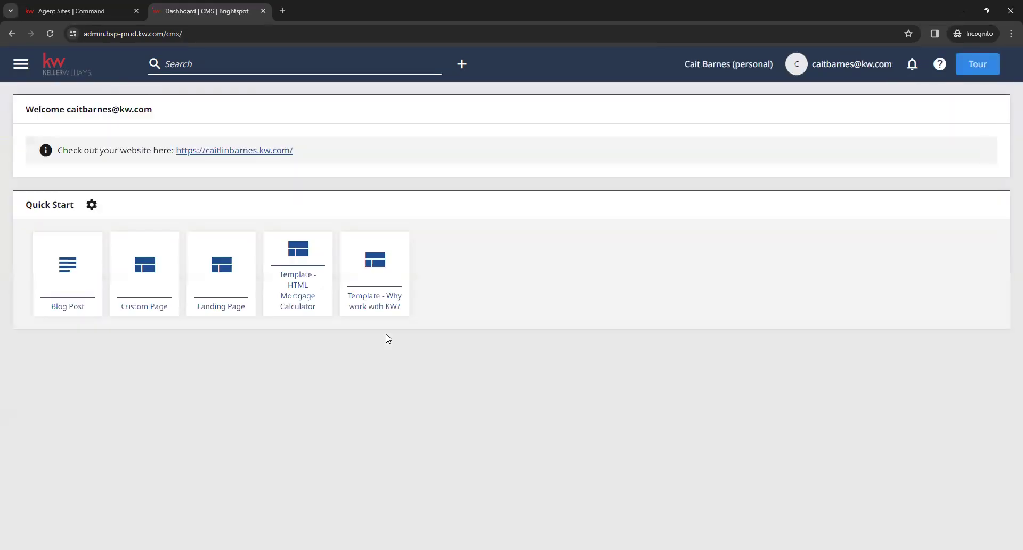